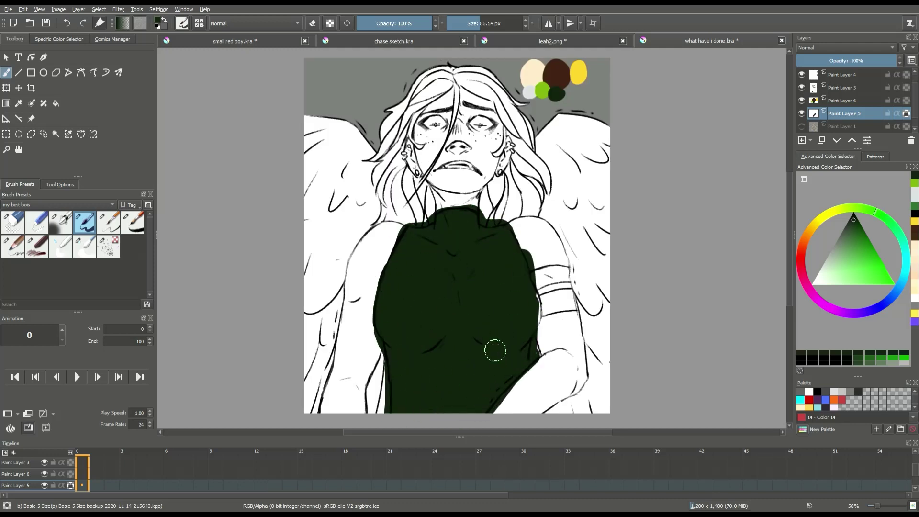
- Sample the pale skin swatch and paint the forehead, left cheek and left ear on Paint Layer 5
{"action": "scroll", "coordinate": [428, 389], "scroll_direction": "down", "scroll_amount": 1}
{"action": "scroll", "coordinate": [436, 205], "scroll_direction": "up", "scroll_amount": 2}
{"action": "left_click", "coordinate": [19, 103]}
{"action": "left_click", "coordinate": [560, 157]}
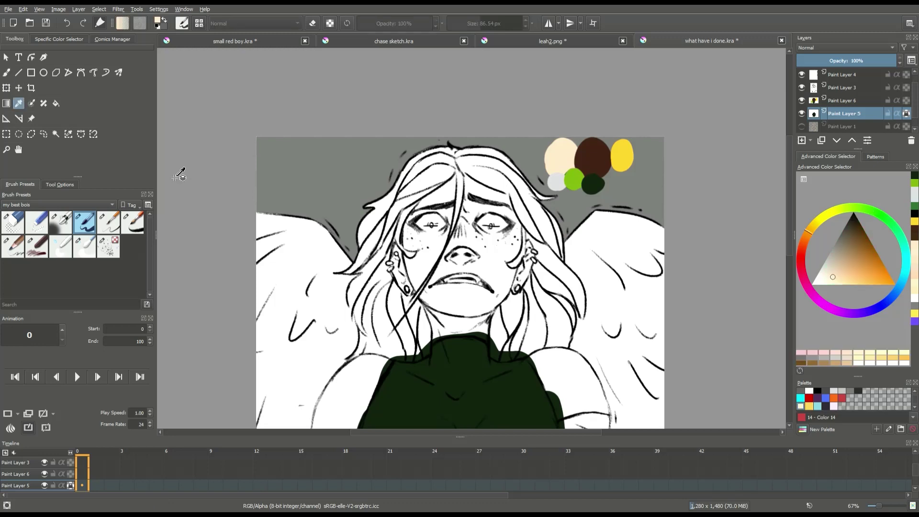
{"action": "key", "text": "b"}
{"action": "scroll", "coordinate": [469, 282], "scroll_direction": "up", "scroll_amount": 1}
{"action": "mouse_move", "coordinate": [386, 254]}
{"action": "left_mouse_down"}
{"action": "mouse_move", "coordinate": [369, 261]}
{"action": "mouse_move", "coordinate": [376, 293]}
{"action": "left_mouse_up"}
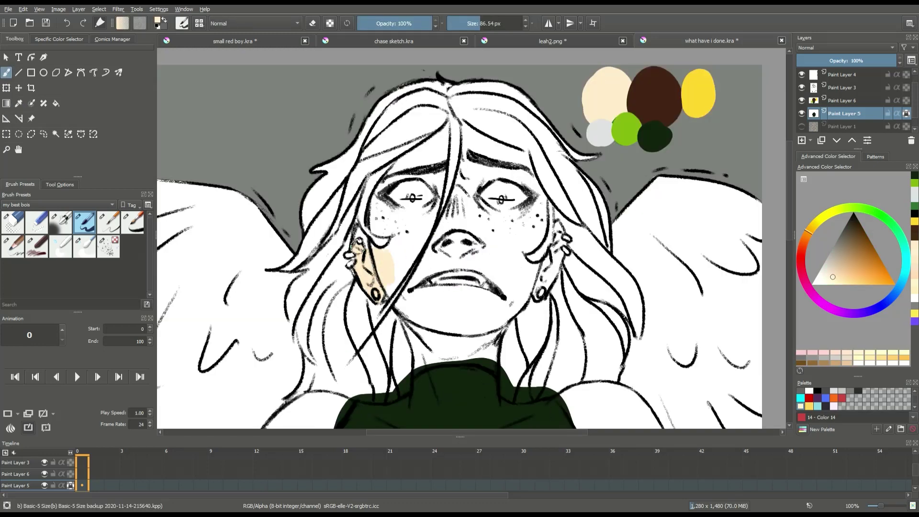
{"action": "mouse_move", "coordinate": [365, 244]}
{"action": "left_mouse_down"}
{"action": "mouse_move", "coordinate": [400, 246]}
{"action": "mouse_move", "coordinate": [428, 213]}
{"action": "mouse_move", "coordinate": [383, 210]}
{"action": "mouse_move", "coordinate": [390, 230]}
{"action": "mouse_move", "coordinate": [373, 220]}
{"action": "mouse_move", "coordinate": [400, 165]}
{"action": "mouse_move", "coordinate": [433, 185]}
{"action": "mouse_move", "coordinate": [421, 139]}
{"action": "mouse_move", "coordinate": [467, 131]}
{"action": "mouse_move", "coordinate": [523, 153]}
{"action": "mouse_move", "coordinate": [500, 180]}
{"action": "mouse_move", "coordinate": [472, 191]}
{"action": "mouse_move", "coordinate": [470, 146]}
{"action": "left_mouse_up"}
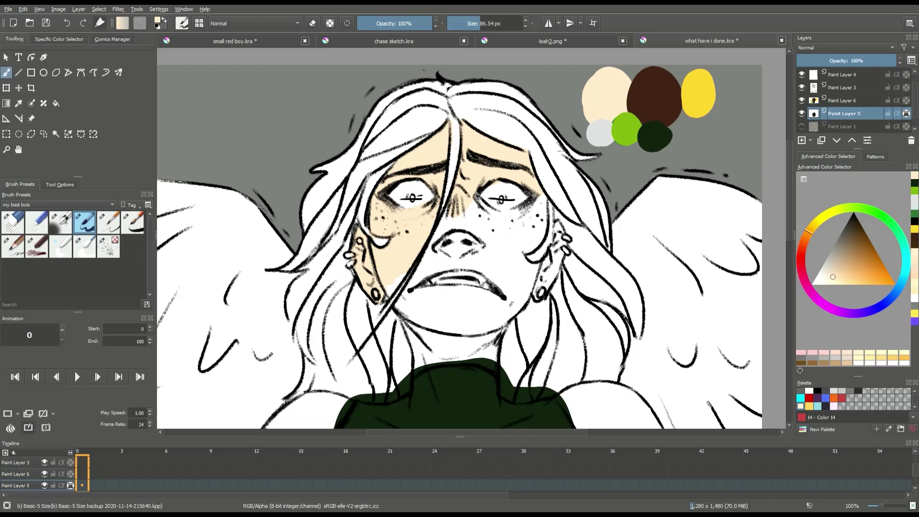
- Fill the rest of the face, the right ear and the neck with the skin tone
{"action": "mouse_move", "coordinate": [455, 213]}
{"action": "left_mouse_down"}
{"action": "mouse_move", "coordinate": [421, 271]}
{"action": "mouse_move", "coordinate": [387, 276]}
{"action": "mouse_move", "coordinate": [398, 276]}
{"action": "mouse_move", "coordinate": [407, 320]}
{"action": "mouse_move", "coordinate": [448, 291]}
{"action": "mouse_move", "coordinate": [509, 282]}
{"action": "mouse_move", "coordinate": [538, 292]}
{"action": "mouse_move", "coordinate": [537, 188]}
{"action": "mouse_move", "coordinate": [529, 214]}
{"action": "mouse_move", "coordinate": [474, 221]}
{"action": "mouse_move", "coordinate": [463, 260]}
{"action": "mouse_move", "coordinate": [524, 251]}
{"action": "left_mouse_up"}
{"action": "scroll", "coordinate": [531, 249], "scroll_direction": "down", "scroll_amount": 1}
{"action": "scroll", "coordinate": [442, 302], "scroll_direction": "up", "scroll_amount": 1}
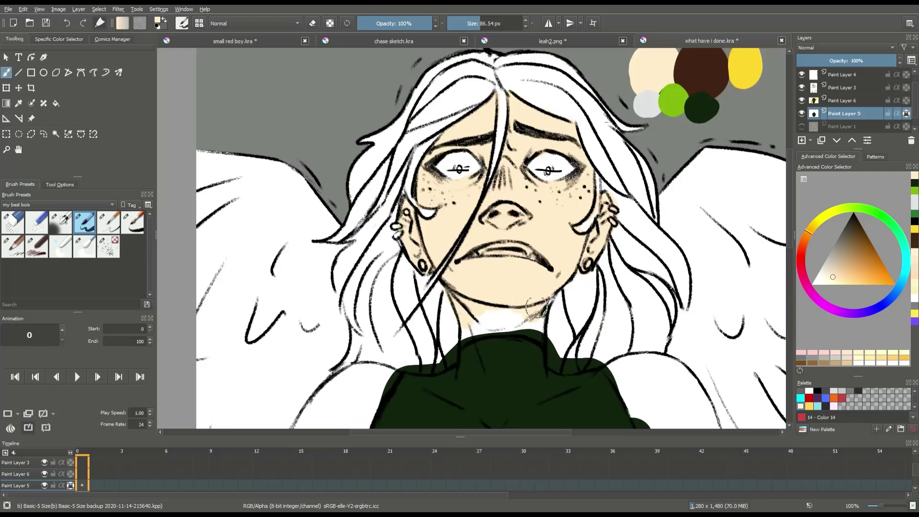
{"action": "mouse_move", "coordinate": [498, 325]}
{"action": "left_mouse_down"}
{"action": "mouse_move", "coordinate": [529, 287]}
{"action": "mouse_move", "coordinate": [532, 316]}
{"action": "mouse_move", "coordinate": [478, 321]}
{"action": "left_mouse_up"}
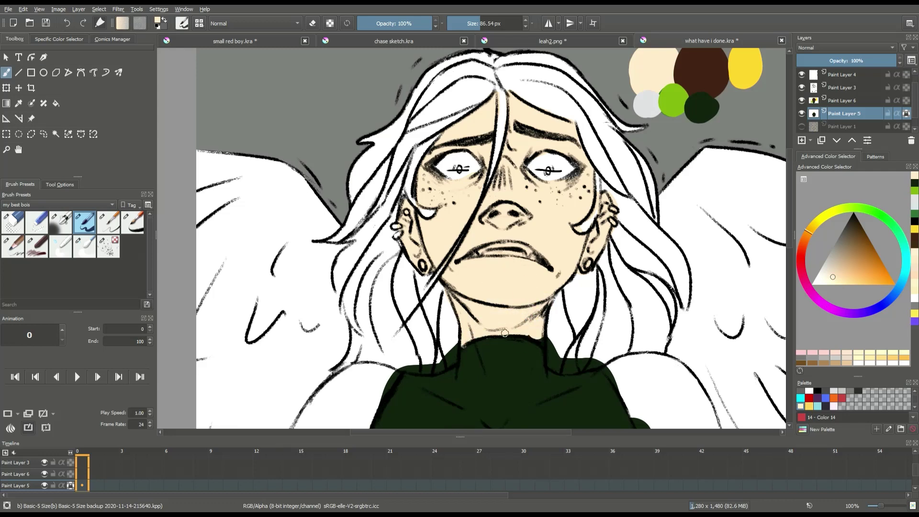
- Block in both arms with broad strokes of the skin tone
{"action": "scroll", "coordinate": [470, 272], "scroll_direction": "down", "scroll_amount": 3}
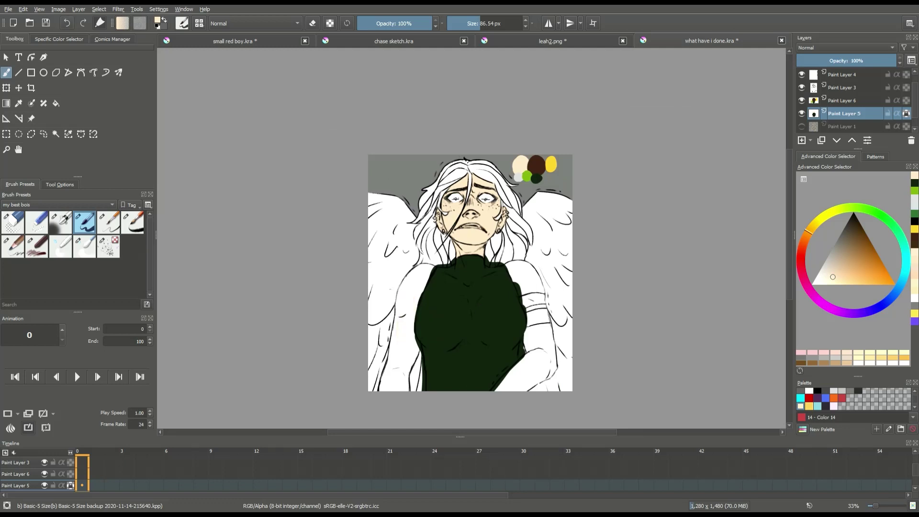
{"action": "mouse_move", "coordinate": [397, 367]}
{"action": "left_mouse_down"}
{"action": "mouse_move", "coordinate": [390, 383]}
{"action": "mouse_move", "coordinate": [410, 289]}
{"action": "left_mouse_up"}
{"action": "mouse_move", "coordinate": [527, 277]}
{"action": "left_mouse_down"}
{"action": "mouse_move", "coordinate": [539, 361]}
{"action": "mouse_move", "coordinate": [506, 391]}
{"action": "left_mouse_up"}
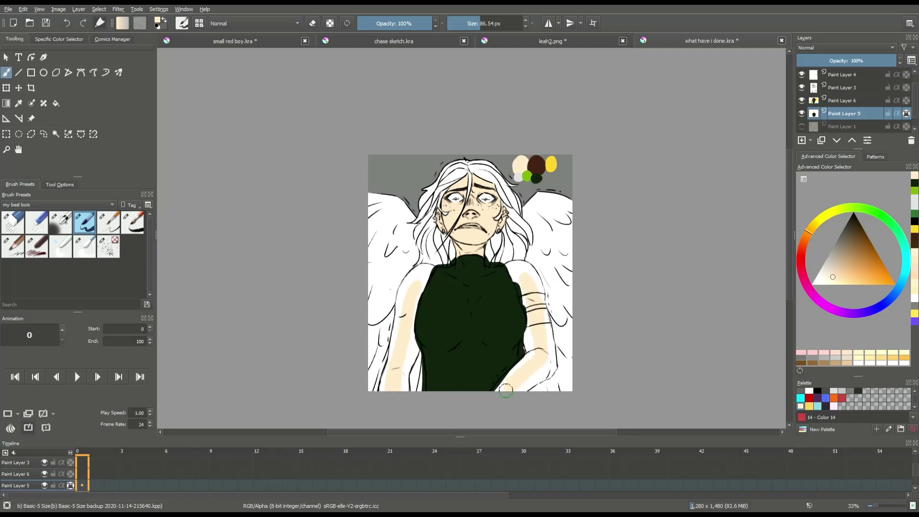
- Fill the left shoulder and arm out to the line art with the skin tone
{"action": "scroll", "coordinate": [425, 294], "scroll_direction": "up", "scroll_amount": 2}
{"action": "mouse_move", "coordinate": [408, 292]}
{"action": "left_mouse_down"}
{"action": "mouse_move", "coordinate": [405, 266]}
{"action": "mouse_move", "coordinate": [382, 287]}
{"action": "mouse_move", "coordinate": [363, 392]}
{"action": "mouse_move", "coordinate": [415, 252]}
{"action": "left_mouse_up"}
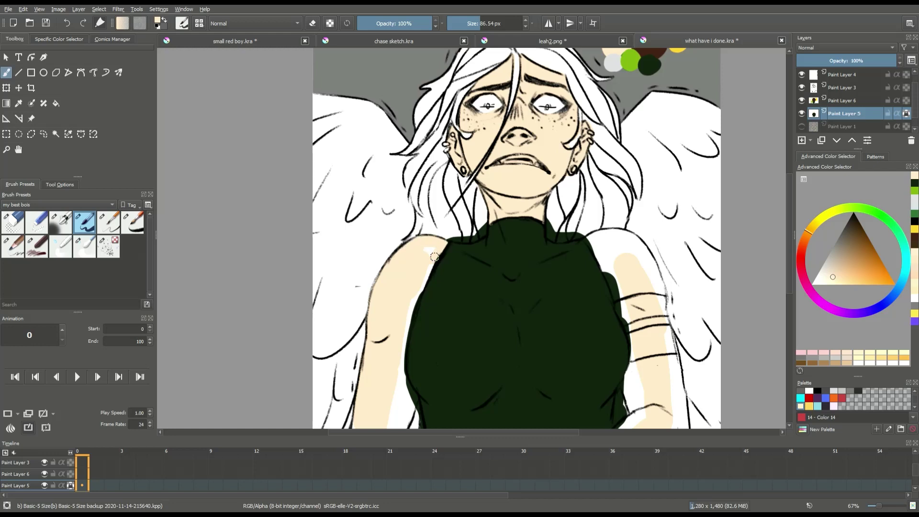
{"action": "scroll", "coordinate": [408, 306], "scroll_direction": "down", "scroll_amount": 1}
{"action": "scroll", "coordinate": [401, 297], "scroll_direction": "up", "scroll_amount": 1}
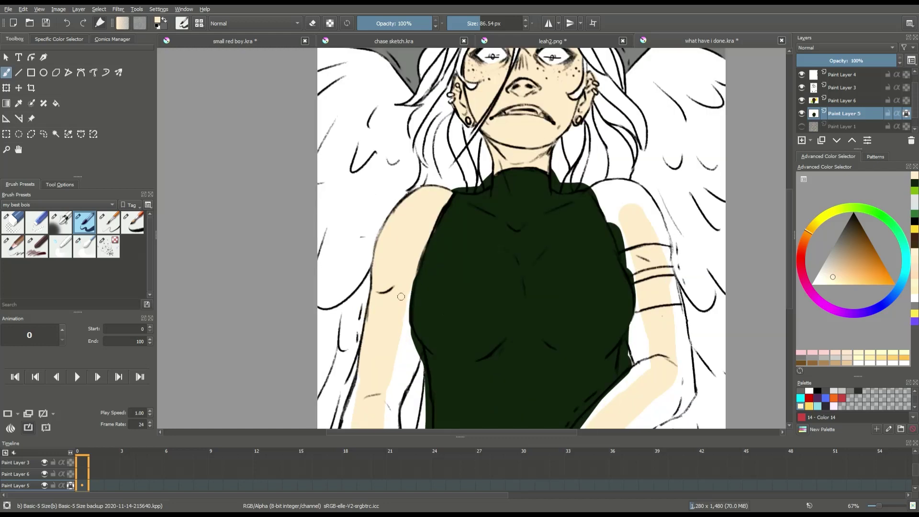
{"action": "scroll", "coordinate": [402, 257], "scroll_direction": "up", "scroll_amount": 1}
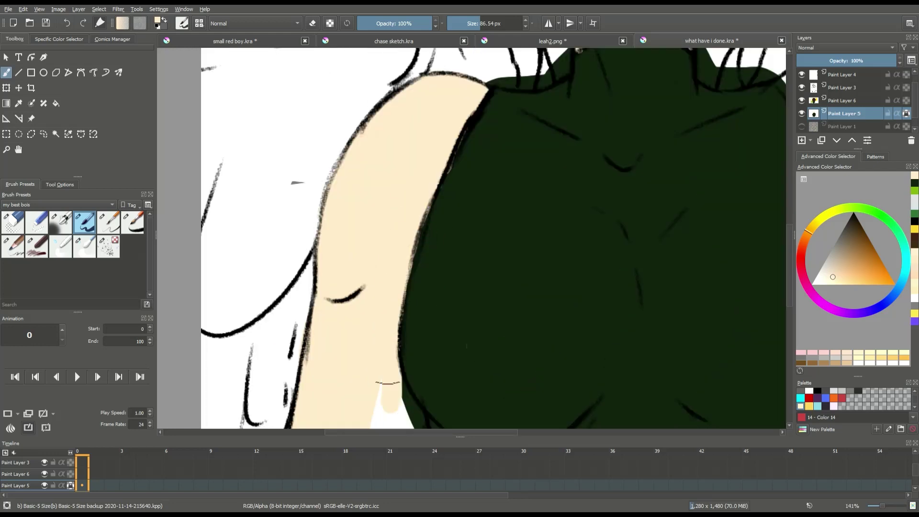
{"action": "mouse_move", "coordinate": [400, 249]}
{"action": "left_mouse_down"}
{"action": "mouse_move", "coordinate": [413, 239]}
{"action": "mouse_move", "coordinate": [374, 301]}
{"action": "mouse_move", "coordinate": [379, 400]}
{"action": "mouse_move", "coordinate": [311, 393]}
{"action": "mouse_move", "coordinate": [325, 297]}
{"action": "left_mouse_up"}
{"action": "scroll", "coordinate": [348, 248], "scroll_direction": "down", "scroll_amount": 2}
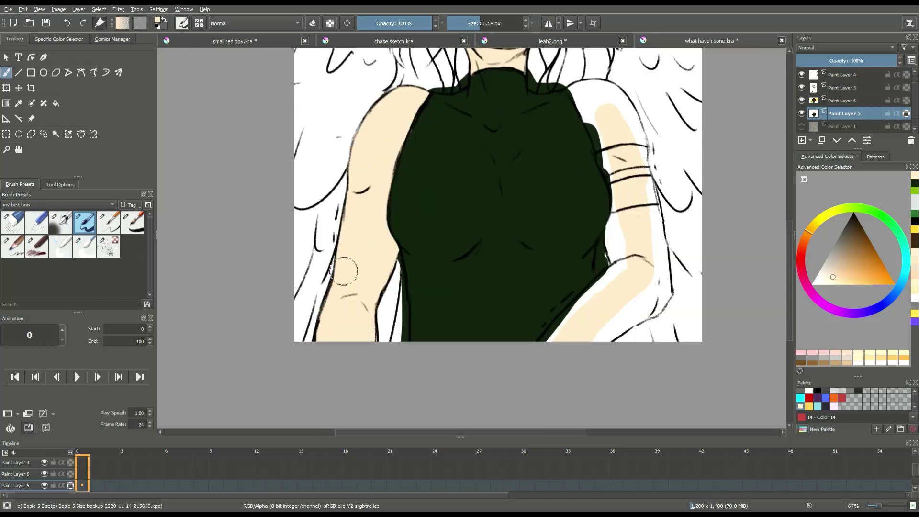
- Fill the right shoulder and banded upper arm out to the line art with the skin tone
{"action": "scroll", "coordinate": [525, 143], "scroll_direction": "up", "scroll_amount": 2}
{"action": "mouse_move", "coordinate": [500, 131]}
{"action": "left_mouse_down"}
{"action": "mouse_move", "coordinate": [513, 153]}
{"action": "mouse_move", "coordinate": [461, 108]}
{"action": "left_mouse_up"}
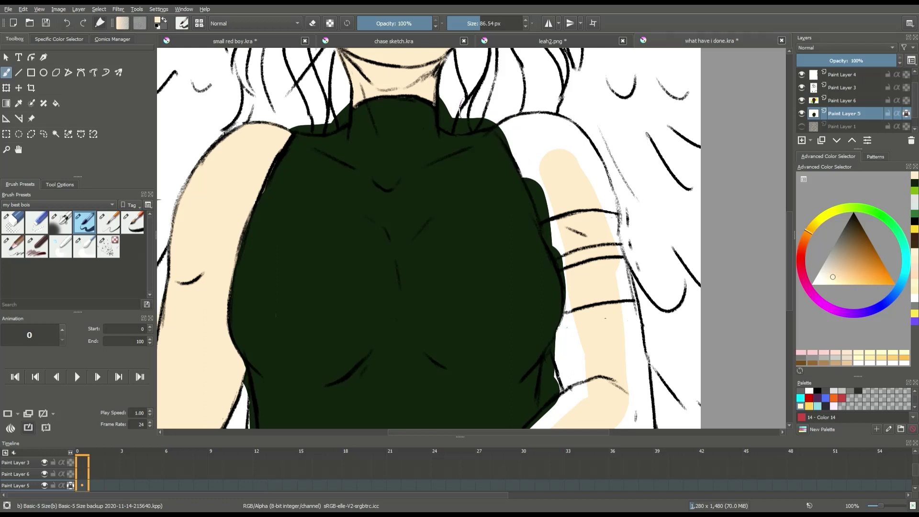
{"action": "scroll", "coordinate": [541, 158], "scroll_direction": "up", "scroll_amount": 2}
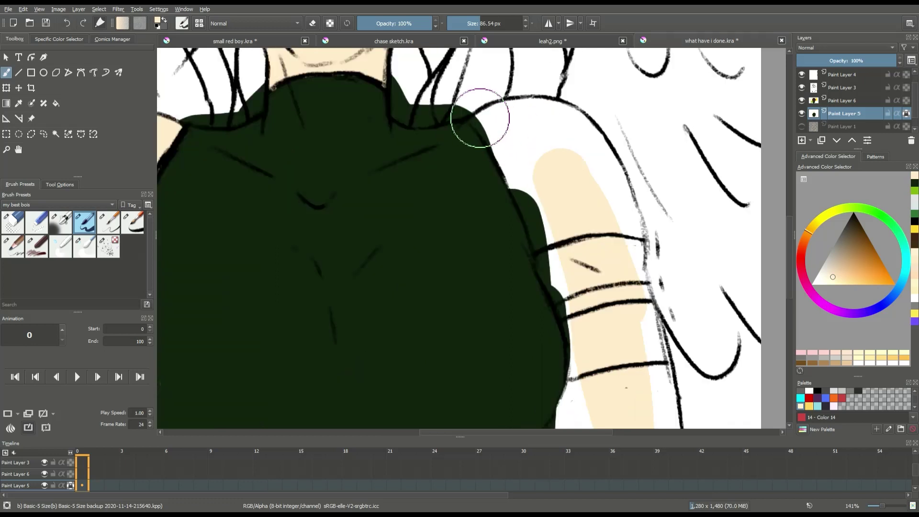
{"action": "mouse_move", "coordinate": [491, 142]}
{"action": "left_mouse_down"}
{"action": "mouse_move", "coordinate": [507, 174]}
{"action": "mouse_move", "coordinate": [541, 151]}
{"action": "mouse_move", "coordinate": [500, 117]}
{"action": "mouse_move", "coordinate": [573, 119]}
{"action": "mouse_move", "coordinate": [626, 214]}
{"action": "left_mouse_up"}
{"action": "mouse_move", "coordinate": [551, 134]}
{"action": "left_mouse_down"}
{"action": "mouse_move", "coordinate": [591, 179]}
{"action": "mouse_move", "coordinate": [632, 267]}
{"action": "mouse_move", "coordinate": [644, 375]}
{"action": "left_mouse_up"}
{"action": "left_click_drag", "start_coordinate": [533, 261], "coordinate": [539, 221]}
{"action": "mouse_move", "coordinate": [540, 163]}
{"action": "left_mouse_down"}
{"action": "mouse_move", "coordinate": [541, 194]}
{"action": "mouse_move", "coordinate": [581, 301]}
{"action": "left_mouse_up"}
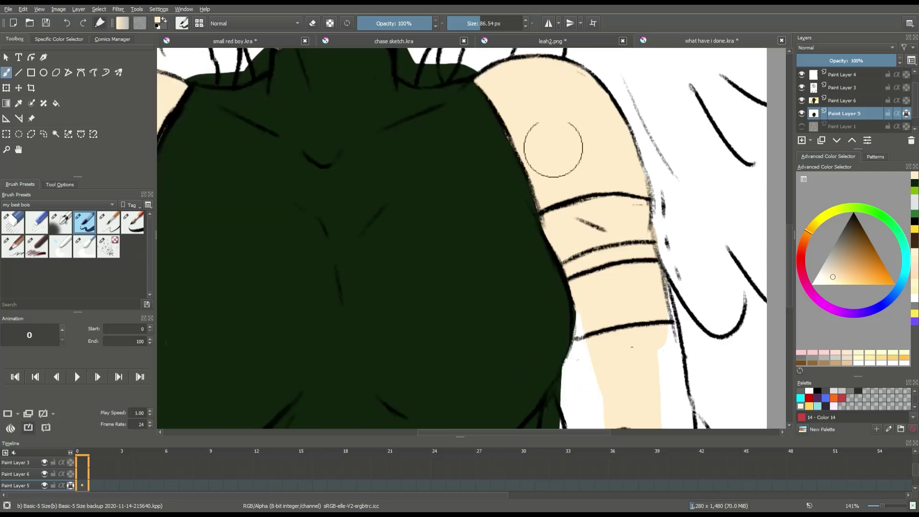
{"action": "scroll", "coordinate": [553, 150], "scroll_direction": "down", "scroll_amount": 1}
{"action": "left_click_drag", "start_coordinate": [580, 226], "coordinate": [566, 155]}
{"action": "left_click_drag", "start_coordinate": [559, 196], "coordinate": [543, 248]}
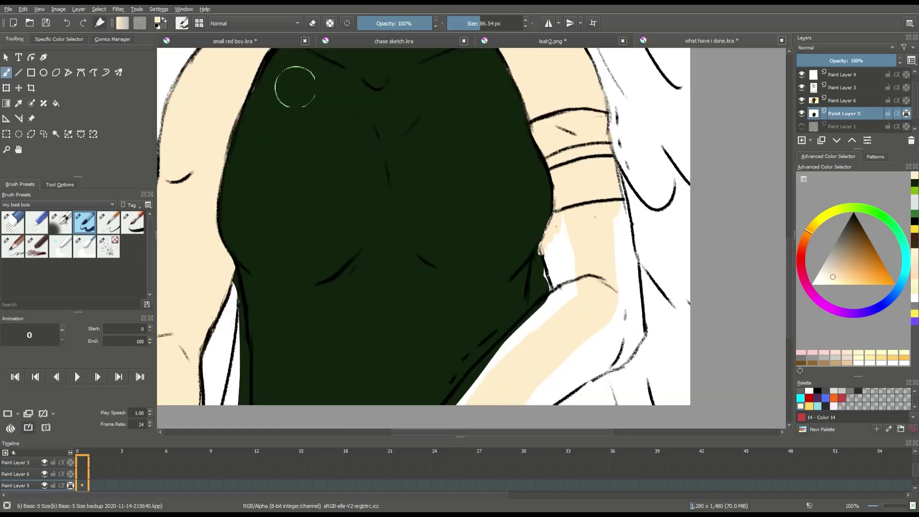
- Undo the last strokes beside the torso and fill the right elbow and forearm with the skin tone
{"action": "key", "text": "ctrl+z"}
{"action": "key", "text": "ctrl+z"}
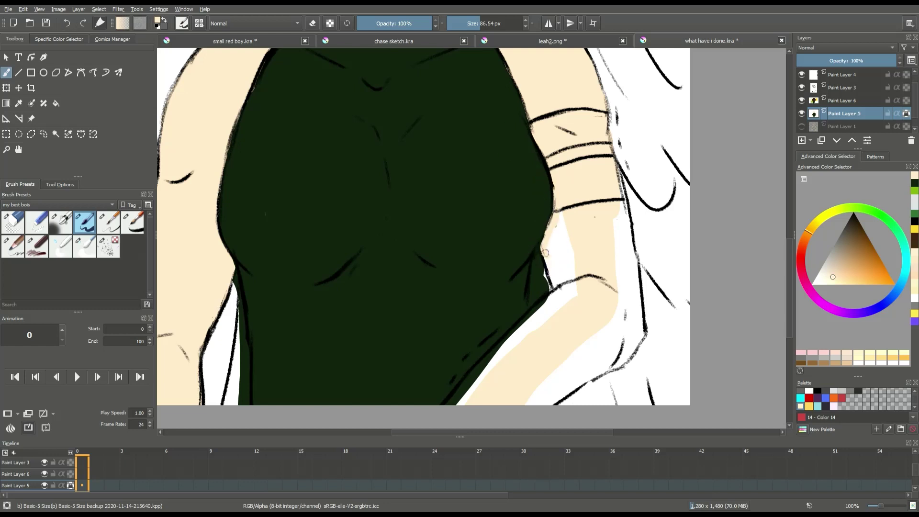
{"action": "mouse_move", "coordinate": [545, 252]}
{"action": "left_mouse_down"}
{"action": "mouse_move", "coordinate": [558, 285]}
{"action": "mouse_move", "coordinate": [557, 254]}
{"action": "mouse_move", "coordinate": [573, 298]}
{"action": "mouse_move", "coordinate": [516, 340]}
{"action": "left_mouse_up"}
{"action": "mouse_move", "coordinate": [620, 306]}
{"action": "left_mouse_down"}
{"action": "mouse_move", "coordinate": [619, 213]}
{"action": "mouse_move", "coordinate": [630, 314]}
{"action": "mouse_move", "coordinate": [537, 396]}
{"action": "mouse_move", "coordinate": [584, 359]}
{"action": "left_mouse_up"}
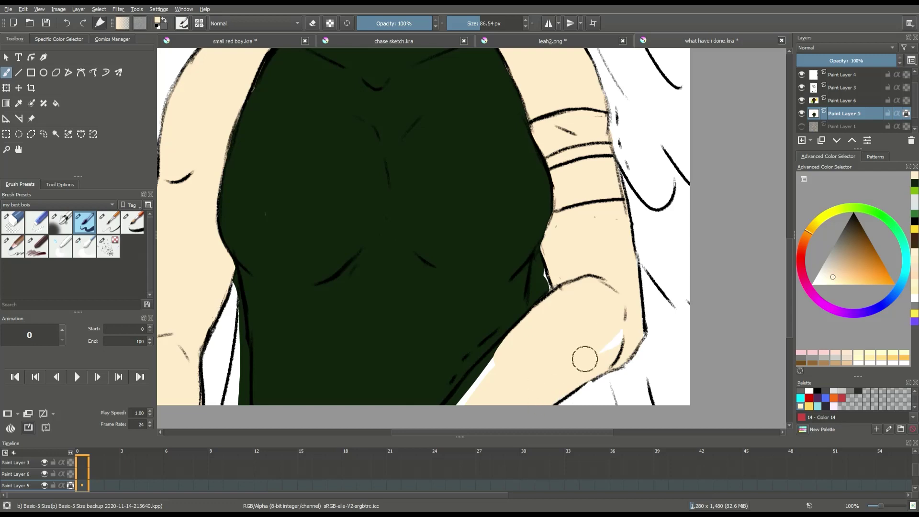
{"action": "scroll", "coordinate": [458, 354], "scroll_direction": "down", "scroll_amount": 2}
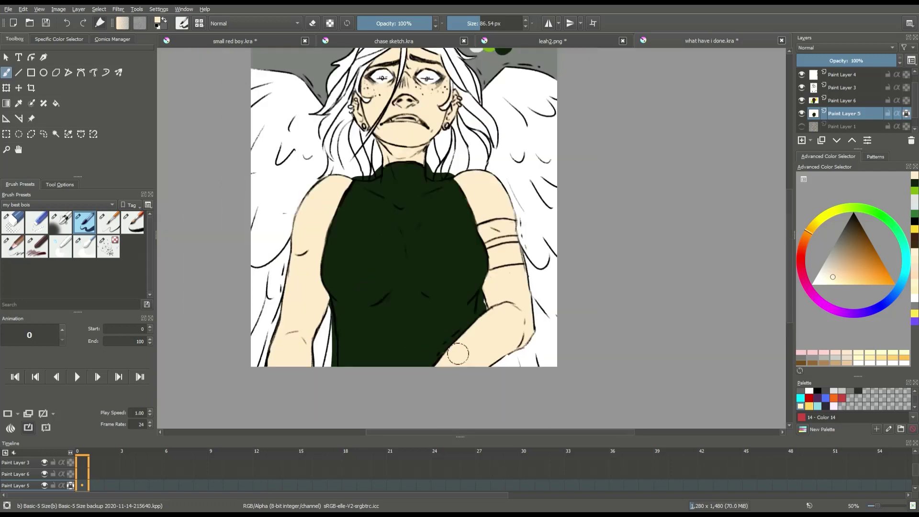
- Sample the dark brown swatch and paint the crown and the left side of the hair
{"action": "scroll", "coordinate": [458, 354], "scroll_direction": "down", "scroll_amount": 1}
{"action": "left_click", "coordinate": [18, 108]}
{"action": "left_click", "coordinate": [488, 139]}
{"action": "left_click", "coordinate": [7, 73]}
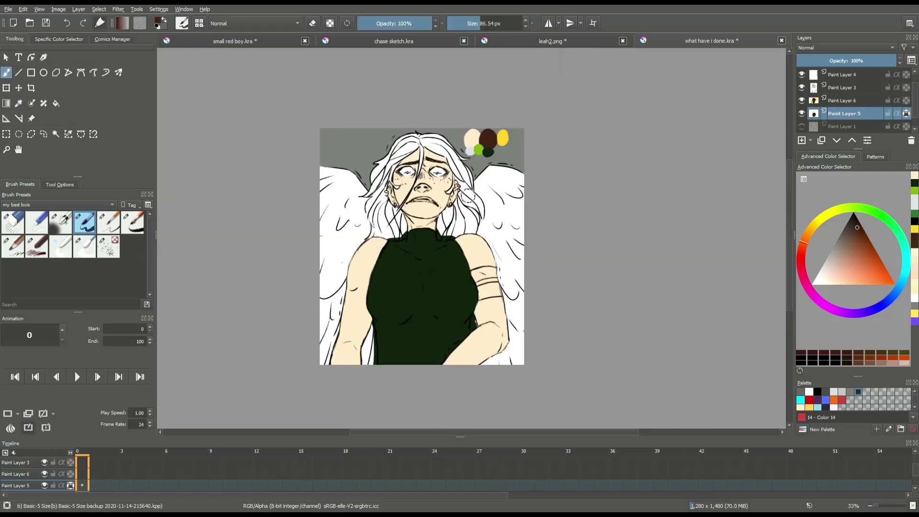
{"action": "scroll", "coordinate": [505, 193], "scroll_direction": "up", "scroll_amount": 1}
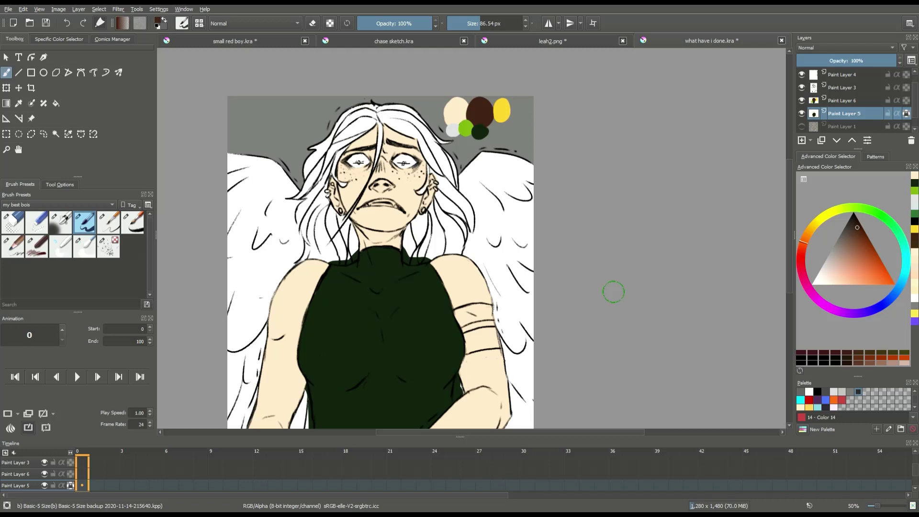
{"action": "scroll", "coordinate": [471, 202], "scroll_direction": "up", "scroll_amount": 1}
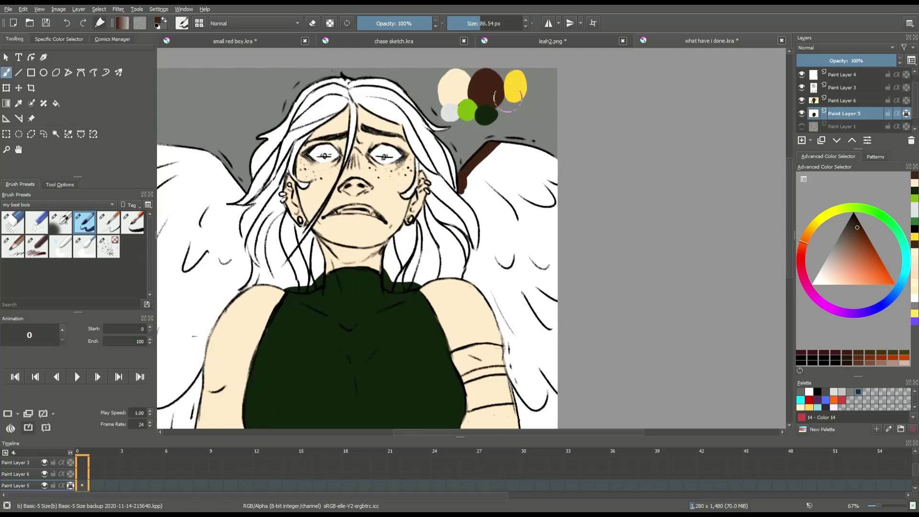
{"action": "mouse_move", "coordinate": [416, 122]}
{"action": "left_mouse_down"}
{"action": "mouse_move", "coordinate": [366, 84]}
{"action": "mouse_move", "coordinate": [268, 144]}
{"action": "mouse_move", "coordinate": [234, 215]}
{"action": "mouse_move", "coordinate": [282, 249]}
{"action": "mouse_move", "coordinate": [286, 229]}
{"action": "mouse_move", "coordinate": [285, 261]}
{"action": "mouse_move", "coordinate": [259, 258]}
{"action": "left_mouse_up"}
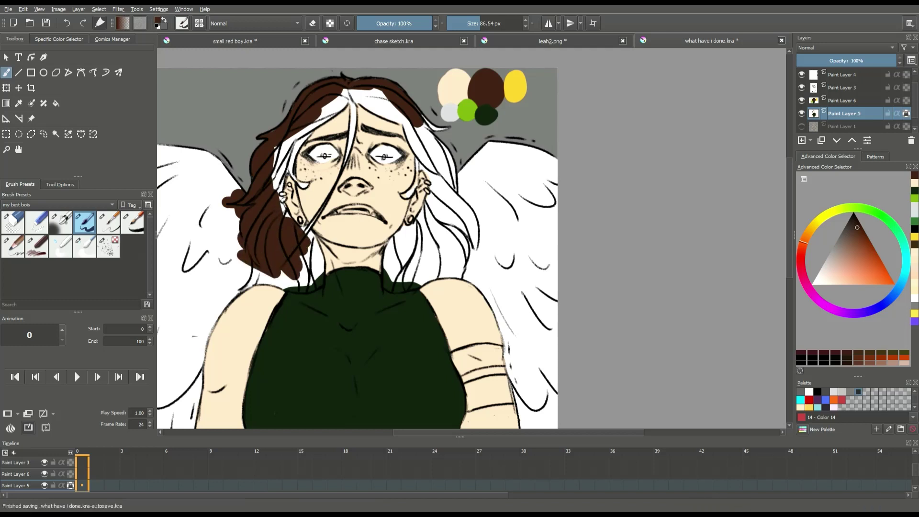
- Extend the brown hair colour up to the edge of the left ear and around its piercings
{"action": "scroll", "coordinate": [287, 165], "scroll_direction": "up", "scroll_amount": 3}
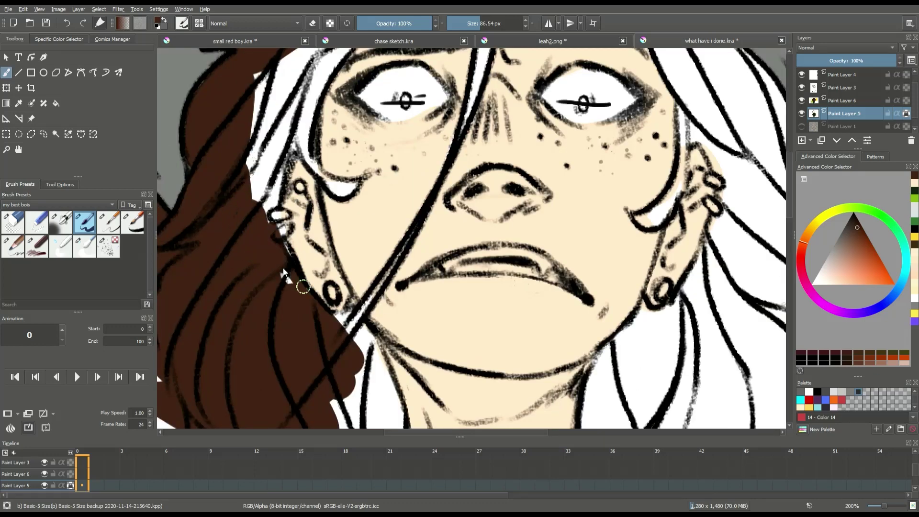
{"action": "mouse_move", "coordinate": [276, 237]}
{"action": "left_mouse_down"}
{"action": "mouse_move", "coordinate": [271, 213]}
{"action": "mouse_move", "coordinate": [287, 149]}
{"action": "mouse_move", "coordinate": [241, 206]}
{"action": "left_mouse_up"}
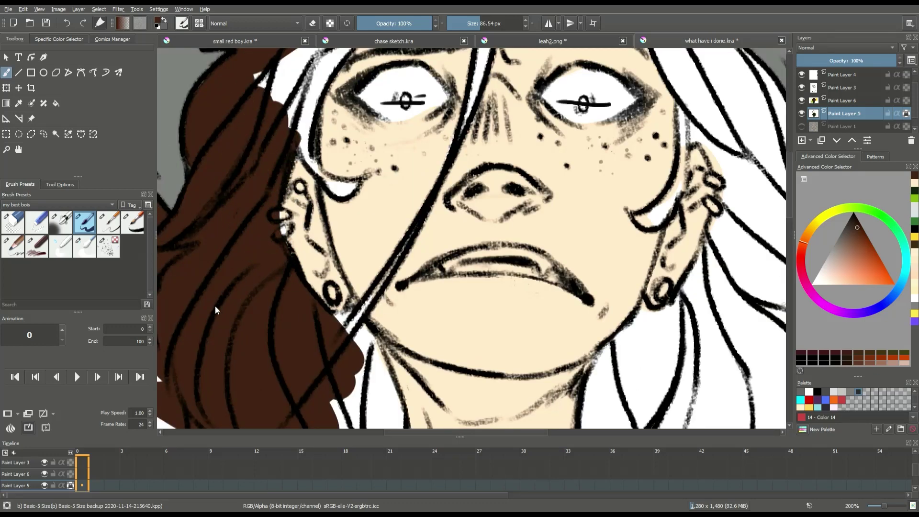
{"action": "left_click_drag", "start_coordinate": [237, 162], "coordinate": [209, 300]}
{"action": "scroll", "coordinate": [265, 167], "scroll_direction": "down", "scroll_amount": 4}
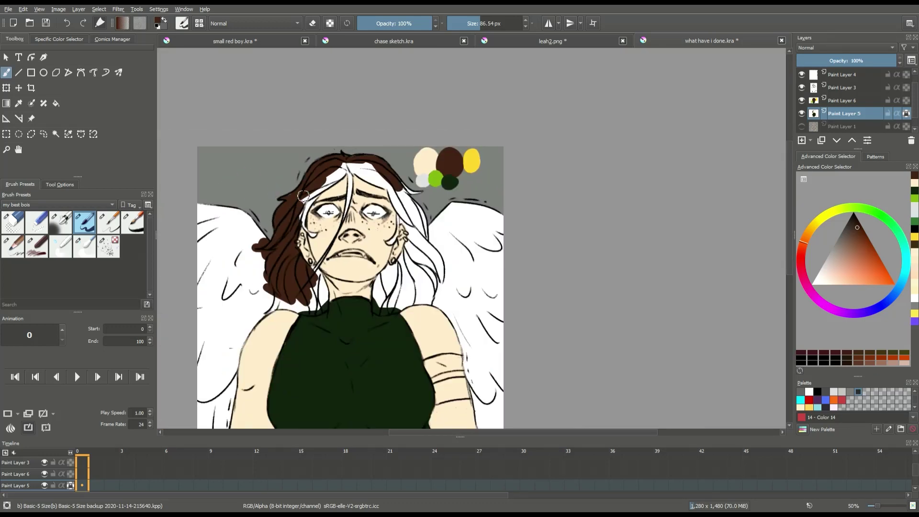
- Paint the right side of the hair brown, including the curl over the right cheek and the hairline
{"action": "mouse_move", "coordinate": [397, 186]}
{"action": "left_mouse_down"}
{"action": "mouse_move", "coordinate": [421, 195]}
{"action": "mouse_move", "coordinate": [409, 210]}
{"action": "mouse_move", "coordinate": [429, 232]}
{"action": "mouse_move", "coordinate": [418, 257]}
{"action": "mouse_move", "coordinate": [437, 277]}
{"action": "mouse_move", "coordinate": [368, 308]}
{"action": "mouse_move", "coordinate": [369, 323]}
{"action": "mouse_move", "coordinate": [385, 332]}
{"action": "mouse_move", "coordinate": [394, 328]}
{"action": "mouse_move", "coordinate": [389, 299]}
{"action": "mouse_move", "coordinate": [383, 317]}
{"action": "mouse_move", "coordinate": [417, 261]}
{"action": "mouse_move", "coordinate": [394, 253]}
{"action": "mouse_move", "coordinate": [370, 285]}
{"action": "mouse_move", "coordinate": [389, 251]}
{"action": "mouse_move", "coordinate": [391, 292]}
{"action": "mouse_move", "coordinate": [408, 254]}
{"action": "mouse_move", "coordinate": [371, 286]}
{"action": "mouse_move", "coordinate": [373, 264]}
{"action": "mouse_move", "coordinate": [393, 241]}
{"action": "mouse_move", "coordinate": [387, 259]}
{"action": "mouse_move", "coordinate": [416, 234]}
{"action": "mouse_move", "coordinate": [438, 185]}
{"action": "mouse_move", "coordinate": [422, 151]}
{"action": "left_mouse_up"}
{"action": "scroll", "coordinate": [383, 293], "scroll_direction": "up", "scroll_amount": 3}
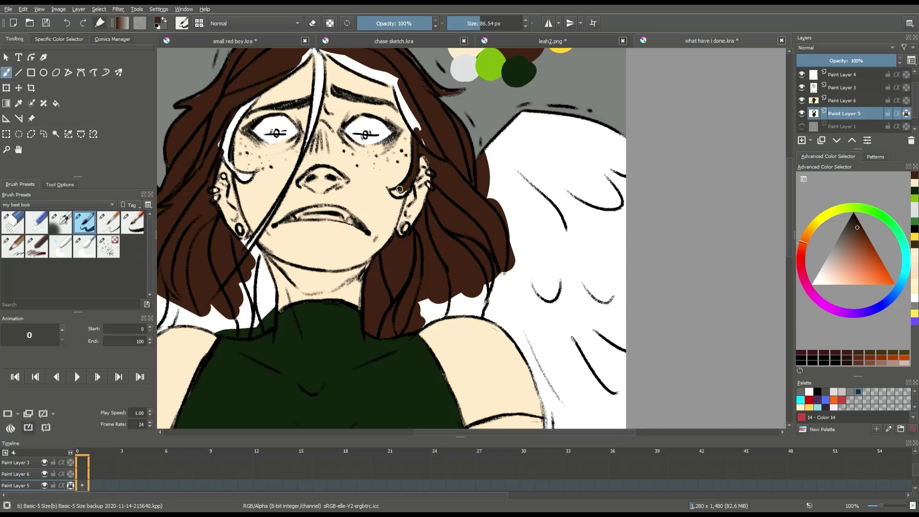
{"action": "scroll", "coordinate": [410, 188], "scroll_direction": "up", "scroll_amount": 4}
{"action": "left_click_drag", "start_coordinate": [391, 191], "coordinate": [379, 154]}
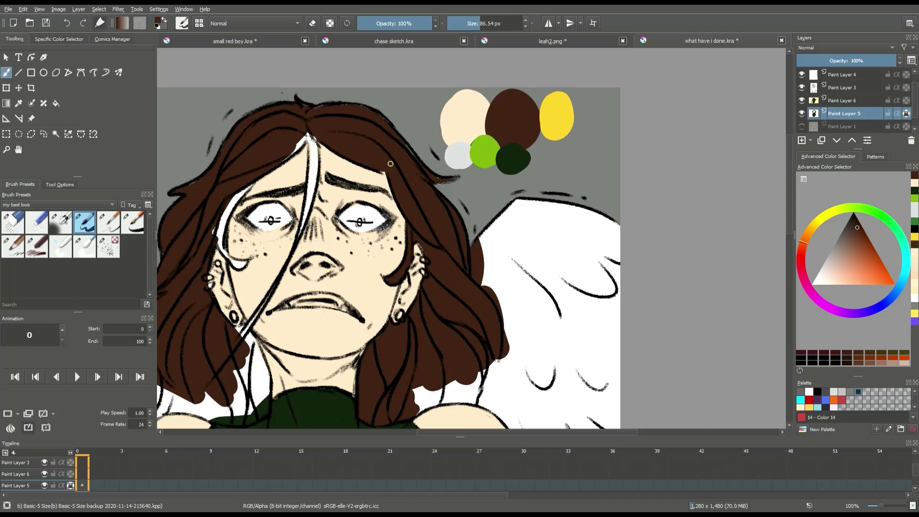
- Fill the hair strand crossing the middle of the face and the hairline beside it with brown
{"action": "left_click_drag", "start_coordinate": [312, 130], "coordinate": [271, 163]}
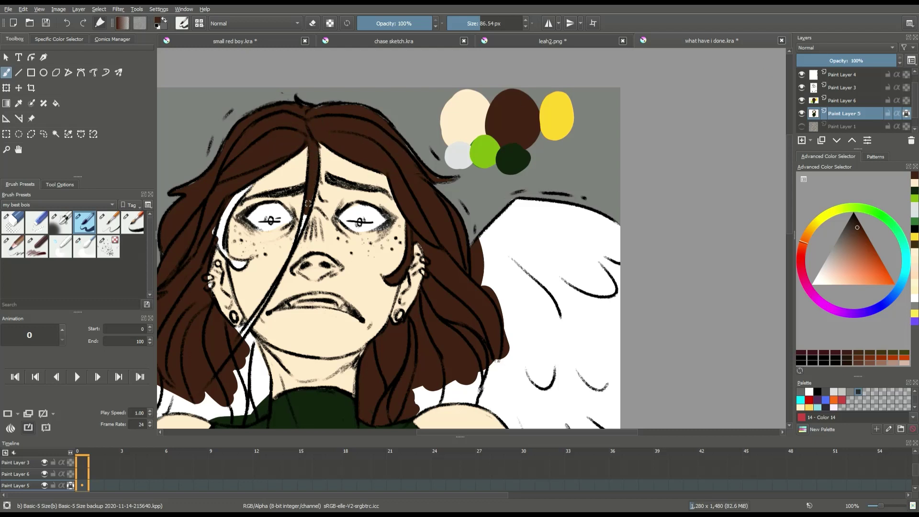
{"action": "left_click_drag", "start_coordinate": [269, 292], "coordinate": [307, 200]}
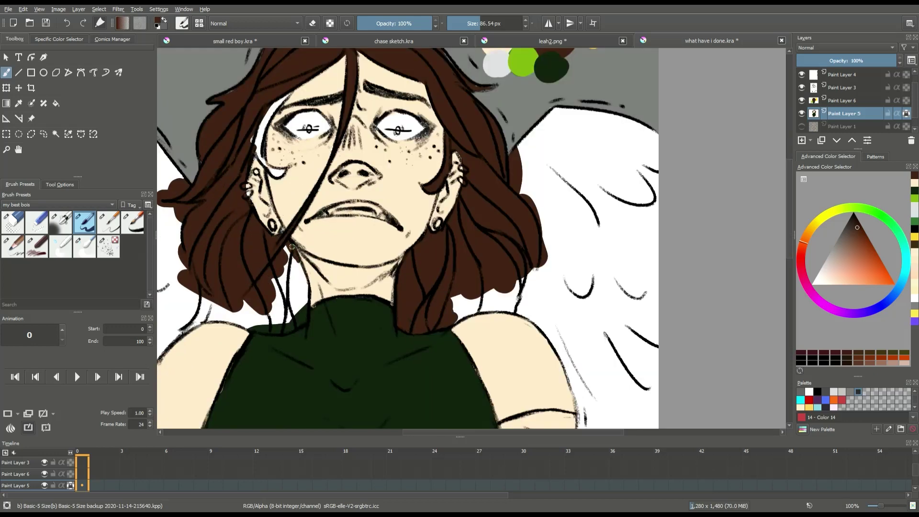
- Fill the hair between the left side of the neck and the shoulder with brown
{"action": "mouse_move", "coordinate": [307, 291]}
{"action": "left_mouse_down"}
{"action": "mouse_move", "coordinate": [284, 253]}
{"action": "mouse_move", "coordinate": [263, 273]}
{"action": "mouse_move", "coordinate": [301, 307]}
{"action": "mouse_move", "coordinate": [233, 320]}
{"action": "mouse_move", "coordinate": [266, 313]}
{"action": "left_mouse_up"}
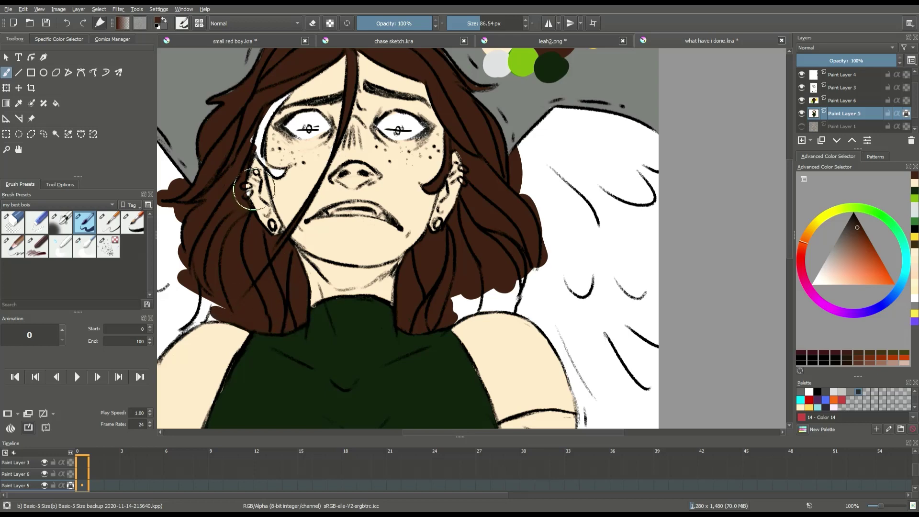
{"action": "left_click_drag", "start_coordinate": [247, 197], "coordinate": [284, 154]}
{"action": "left_click_drag", "start_coordinate": [240, 263], "coordinate": [243, 249]}
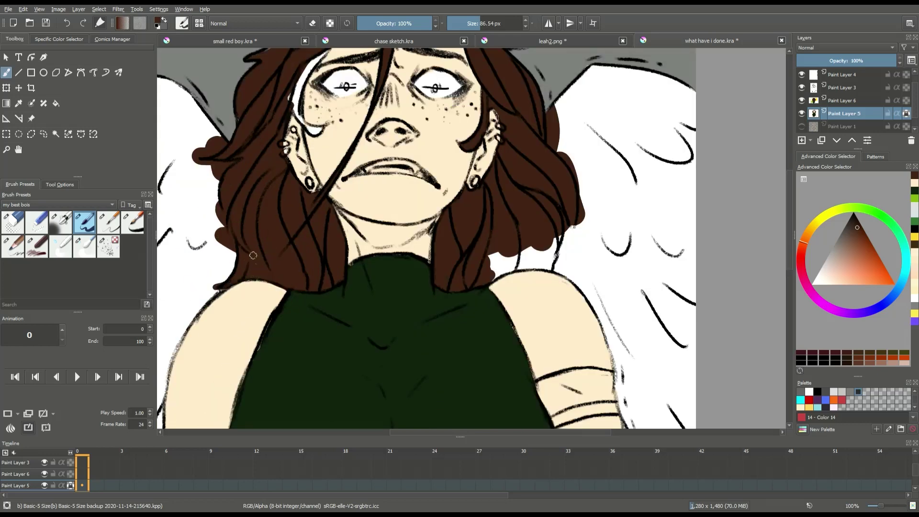
- Fill the curl framing the left cheek with brown and undo the stray stroke
{"action": "scroll", "coordinate": [245, 259], "scroll_direction": "down", "scroll_amount": 2}
{"action": "scroll", "coordinate": [259, 166], "scroll_direction": "up", "scroll_amount": 2}
{"action": "mouse_move", "coordinate": [285, 190]}
{"action": "left_mouse_down"}
{"action": "mouse_move", "coordinate": [302, 149]}
{"action": "mouse_move", "coordinate": [280, 191]}
{"action": "left_mouse_up"}
{"action": "key", "text": "ctrl+z"}
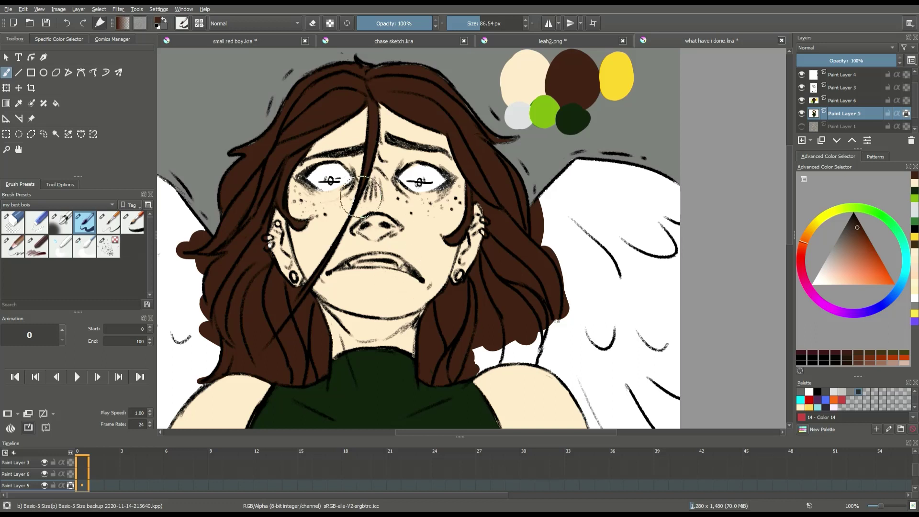
- Fill the hair ends above the right shoulder with brown, undoing the strokes that go wrong
{"action": "mouse_move", "coordinate": [466, 355]}
{"action": "left_mouse_down"}
{"action": "mouse_move", "coordinate": [538, 342]}
{"action": "mouse_move", "coordinate": [481, 374]}
{"action": "left_mouse_up"}
{"action": "key", "text": "ctrl+z"}
{"action": "key", "text": "ctrl+z"}
{"action": "mouse_move", "coordinate": [539, 337]}
{"action": "left_mouse_down"}
{"action": "mouse_move", "coordinate": [555, 300]}
{"action": "mouse_move", "coordinate": [532, 362]}
{"action": "mouse_move", "coordinate": [487, 362]}
{"action": "mouse_move", "coordinate": [474, 373]}
{"action": "mouse_move", "coordinate": [530, 353]}
{"action": "left_mouse_up"}
{"action": "left_click", "coordinate": [67, 23]}
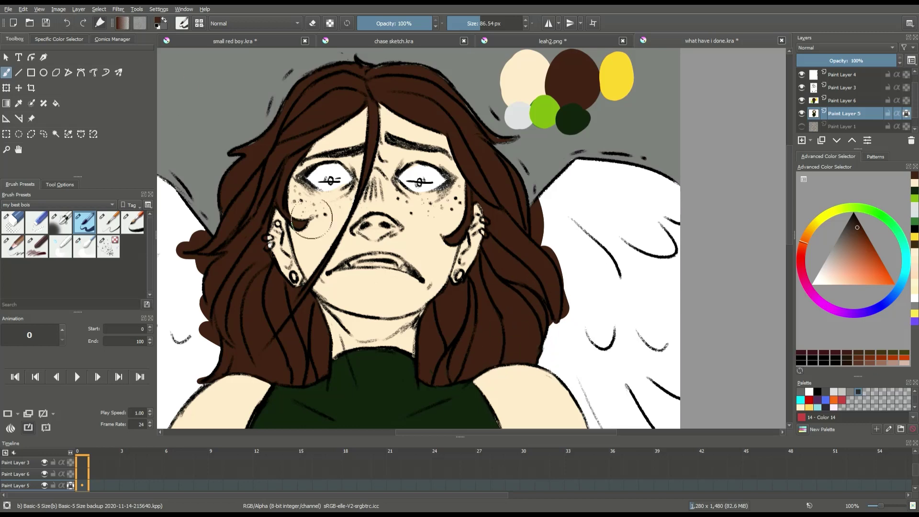
- Choose a near-black brown and fill the upper part of the right-hand wing with it
{"action": "scroll", "coordinate": [311, 218], "scroll_direction": "down", "scroll_amount": 3}
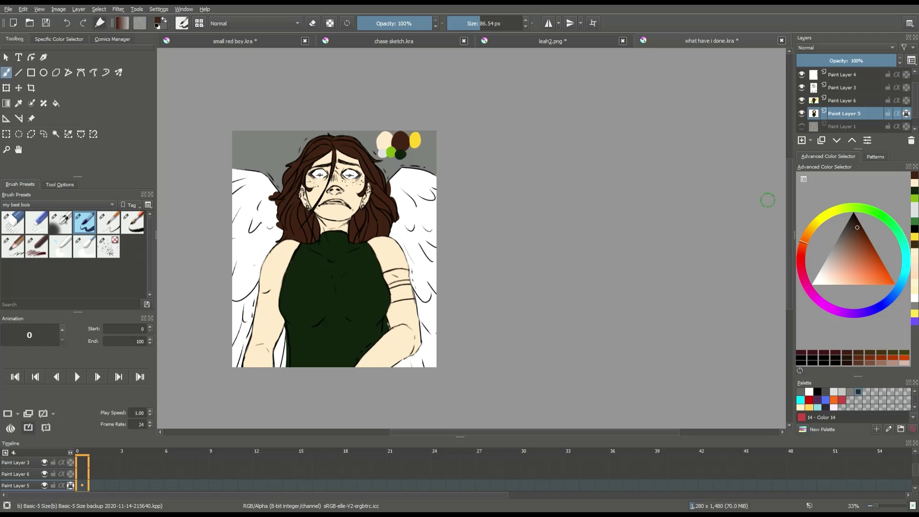
{"action": "left_click_drag", "start_coordinate": [810, 239], "coordinate": [812, 247]}
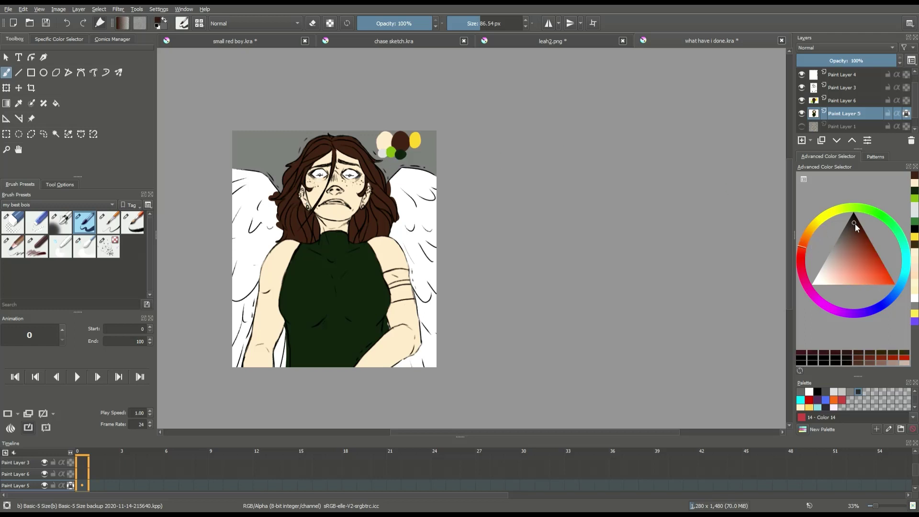
{"action": "scroll", "coordinate": [423, 199], "scroll_direction": "up", "scroll_amount": 3}
{"action": "mouse_move", "coordinate": [423, 196]}
{"action": "left_mouse_down"}
{"action": "mouse_move", "coordinate": [412, 201]}
{"action": "mouse_move", "coordinate": [414, 236]}
{"action": "left_mouse_up"}
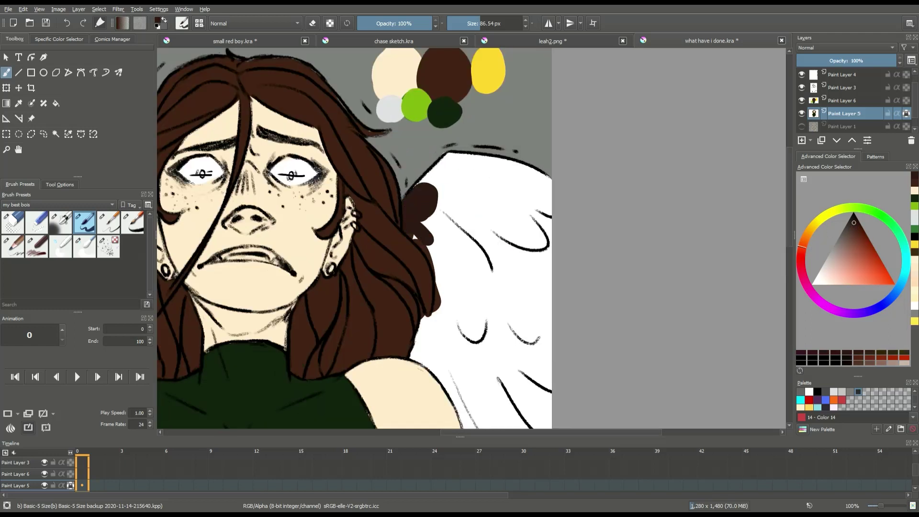
{"action": "left_click", "coordinate": [854, 223]}
{"action": "mouse_move", "coordinate": [450, 177]}
{"action": "left_mouse_down"}
{"action": "mouse_move", "coordinate": [417, 211]}
{"action": "mouse_move", "coordinate": [431, 239]}
{"action": "mouse_move", "coordinate": [490, 187]}
{"action": "mouse_move", "coordinate": [437, 265]}
{"action": "mouse_move", "coordinate": [507, 345]}
{"action": "mouse_move", "coordinate": [527, 335]}
{"action": "left_mouse_up"}
{"action": "scroll", "coordinate": [479, 158], "scroll_direction": "down", "scroll_amount": 2}
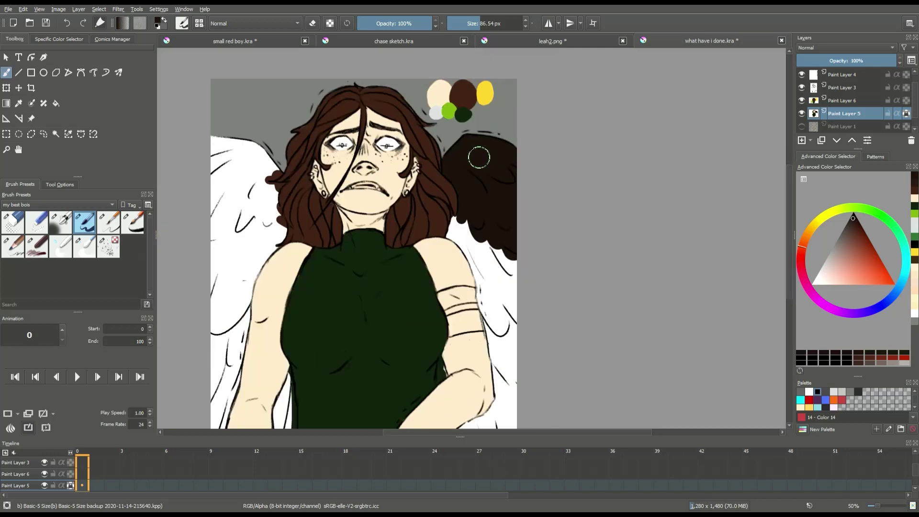
- Continue the near-black brown down the right-hand wing and into the gap between the torso and the bent arm
{"action": "scroll", "coordinate": [504, 316], "scroll_direction": "up", "scroll_amount": 1}
{"action": "mouse_move", "coordinate": [495, 235]}
{"action": "left_mouse_down"}
{"action": "mouse_move", "coordinate": [531, 345]}
{"action": "mouse_move", "coordinate": [446, 304]}
{"action": "left_mouse_up"}
{"action": "scroll", "coordinate": [479, 134], "scroll_direction": "down", "scroll_amount": 2}
{"action": "scroll", "coordinate": [498, 264], "scroll_direction": "up", "scroll_amount": 1}
{"action": "scroll", "coordinate": [413, 240], "scroll_direction": "up", "scroll_amount": 2}
{"action": "left_click_drag", "start_coordinate": [421, 264], "coordinate": [420, 237]}
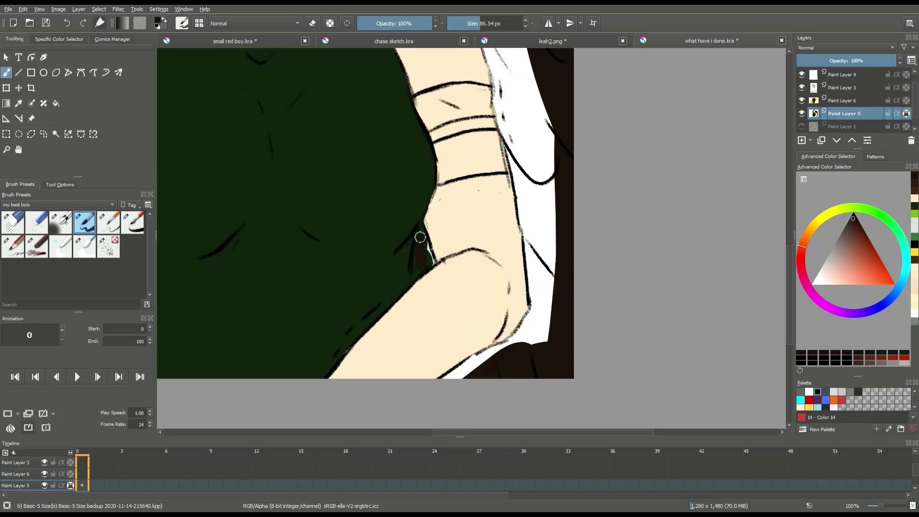
- Fill the wing area along the outside of the bent arm with near-black brown, undoing the stray stroke
{"action": "mouse_move", "coordinate": [498, 364]}
{"action": "left_mouse_down"}
{"action": "mouse_move", "coordinate": [449, 382]}
{"action": "mouse_move", "coordinate": [506, 347]}
{"action": "mouse_move", "coordinate": [535, 312]}
{"action": "mouse_move", "coordinate": [550, 322]}
{"action": "mouse_move", "coordinate": [539, 312]}
{"action": "mouse_move", "coordinate": [541, 250]}
{"action": "mouse_move", "coordinate": [504, 271]}
{"action": "left_mouse_up"}
{"action": "scroll", "coordinate": [504, 272], "scroll_direction": "up", "scroll_amount": 3}
{"action": "mouse_move", "coordinate": [500, 187]}
{"action": "left_mouse_down"}
{"action": "mouse_move", "coordinate": [539, 304]}
{"action": "mouse_move", "coordinate": [548, 261]}
{"action": "left_mouse_up"}
{"action": "key", "text": "ctrl+z"}
{"action": "mouse_move", "coordinate": [496, 67]}
{"action": "left_mouse_down"}
{"action": "mouse_move", "coordinate": [541, 240]}
{"action": "mouse_move", "coordinate": [524, 265]}
{"action": "mouse_move", "coordinate": [527, 315]}
{"action": "left_mouse_up"}
{"action": "left_click_drag", "start_coordinate": [506, 180], "coordinate": [500, 204]}
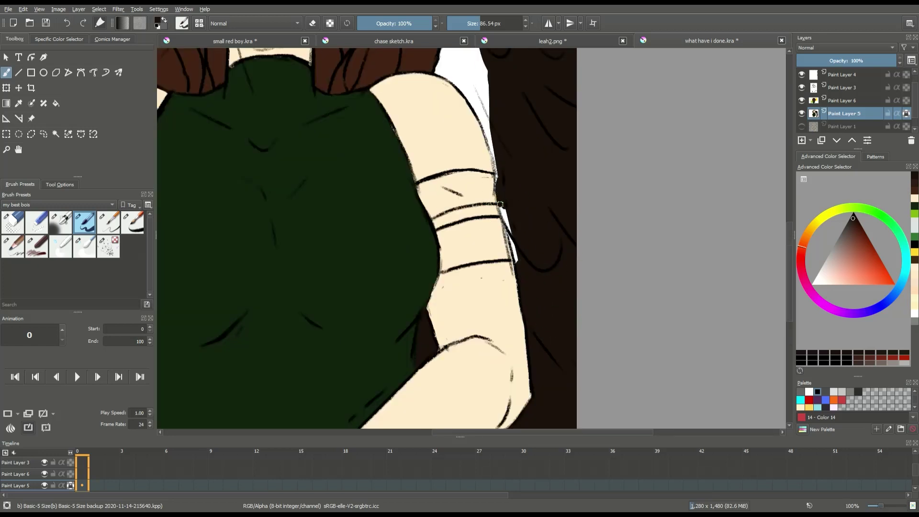
- Fill the white strip beside the banded upper arm and shoulder with near-black brown, and sample the skin colour
{"action": "scroll", "coordinate": [511, 268], "scroll_direction": "down", "scroll_amount": 1}
{"action": "scroll", "coordinate": [471, 105], "scroll_direction": "up", "scroll_amount": 2}
{"action": "mouse_move", "coordinate": [493, 106]}
{"action": "left_mouse_down"}
{"action": "mouse_move", "coordinate": [466, 116]}
{"action": "mouse_move", "coordinate": [451, 136]}
{"action": "mouse_move", "coordinate": [459, 153]}
{"action": "mouse_move", "coordinate": [483, 150]}
{"action": "mouse_move", "coordinate": [493, 191]}
{"action": "mouse_move", "coordinate": [525, 236]}
{"action": "mouse_move", "coordinate": [538, 313]}
{"action": "left_mouse_up"}
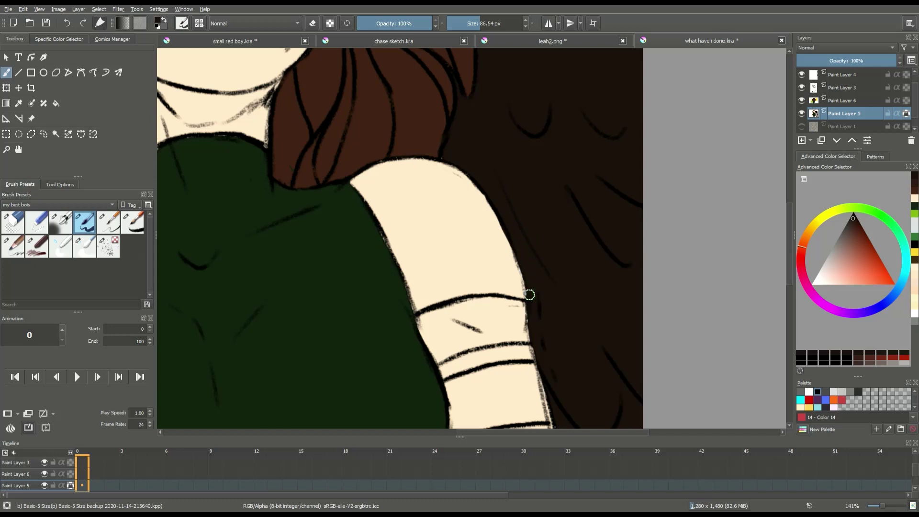
{"action": "left_click", "coordinate": [486, 203], "text": "ctrl"}
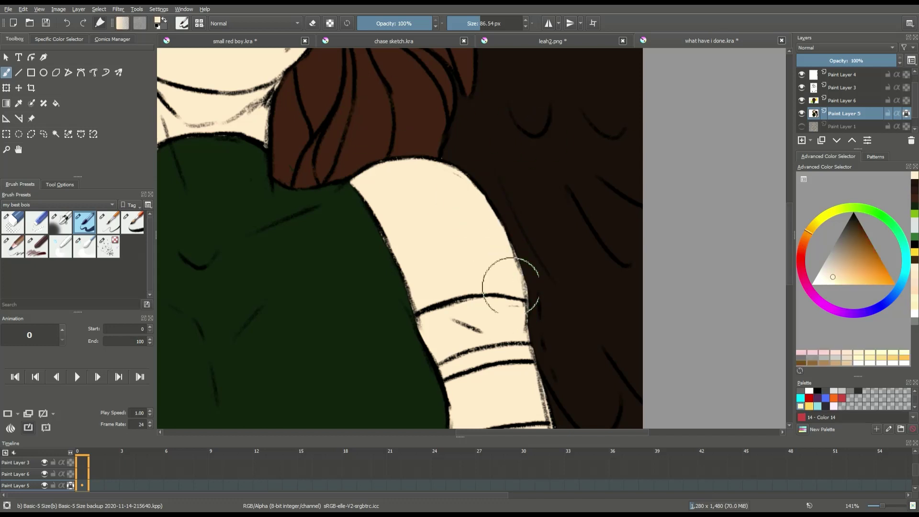
- Switch back to the near-black brown and fill the main area of the left-hand wing
{"action": "scroll", "coordinate": [530, 314], "scroll_direction": "down", "scroll_amount": 2}
{"action": "left_click", "coordinate": [913, 186]}
{"action": "scroll", "coordinate": [425, 144], "scroll_direction": "down", "scroll_amount": 2}
{"action": "mouse_move", "coordinate": [318, 138]}
{"action": "left_mouse_down"}
{"action": "mouse_move", "coordinate": [306, 231]}
{"action": "mouse_move", "coordinate": [313, 202]}
{"action": "left_mouse_up"}
- Fill the wing gap between the straight arm and the torso with near-black brown, undoing the stray stroke
{"action": "scroll", "coordinate": [349, 323], "scroll_direction": "up", "scroll_amount": 3}
{"action": "mouse_move", "coordinate": [364, 319]}
{"action": "left_mouse_down"}
{"action": "mouse_move", "coordinate": [362, 239]}
{"action": "mouse_move", "coordinate": [343, 280]}
{"action": "left_mouse_up"}
{"action": "key", "text": "ctrl+z"}
{"action": "left_click_drag", "start_coordinate": [356, 237], "coordinate": [359, 221]}
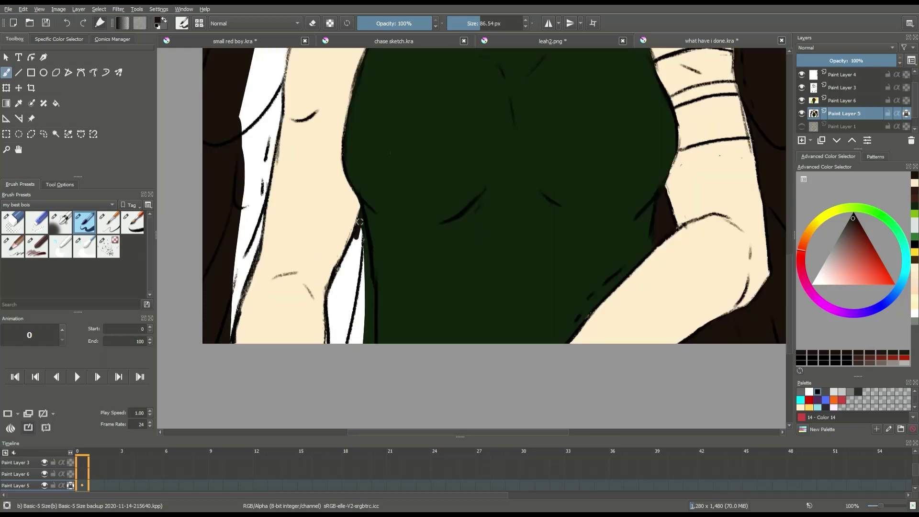
{"action": "mouse_move", "coordinate": [368, 262]}
{"action": "left_mouse_down"}
{"action": "mouse_move", "coordinate": [348, 260]}
{"action": "mouse_move", "coordinate": [333, 287]}
{"action": "mouse_move", "coordinate": [348, 277]}
{"action": "mouse_move", "coordinate": [369, 312]}
{"action": "left_mouse_up"}
- Fill the wing along the outside of the straight arm with near-black brown, undoing the strokes that go wrong near the shoulder
{"action": "mouse_move", "coordinate": [242, 196]}
{"action": "left_mouse_down"}
{"action": "mouse_move", "coordinate": [231, 285]}
{"action": "mouse_move", "coordinate": [251, 252]}
{"action": "mouse_move", "coordinate": [251, 108]}
{"action": "left_mouse_up"}
{"action": "scroll", "coordinate": [250, 107], "scroll_direction": "down", "scroll_amount": 1}
{"action": "mouse_move", "coordinate": [254, 109]}
{"action": "left_mouse_down"}
{"action": "mouse_move", "coordinate": [254, 236]}
{"action": "mouse_move", "coordinate": [277, 96]}
{"action": "left_mouse_up"}
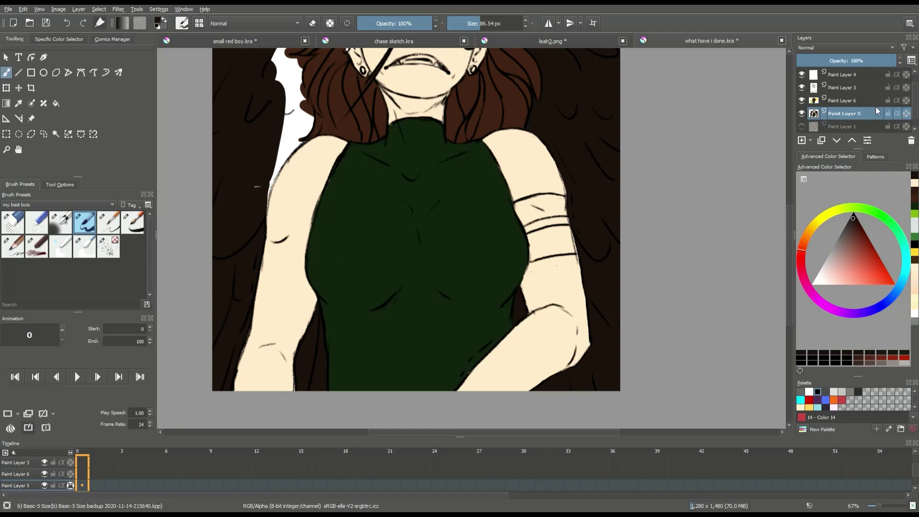
{"action": "scroll", "coordinate": [274, 264], "scroll_direction": "down", "scroll_amount": 1}
{"action": "scroll", "coordinate": [279, 91], "scroll_direction": "up", "scroll_amount": 2}
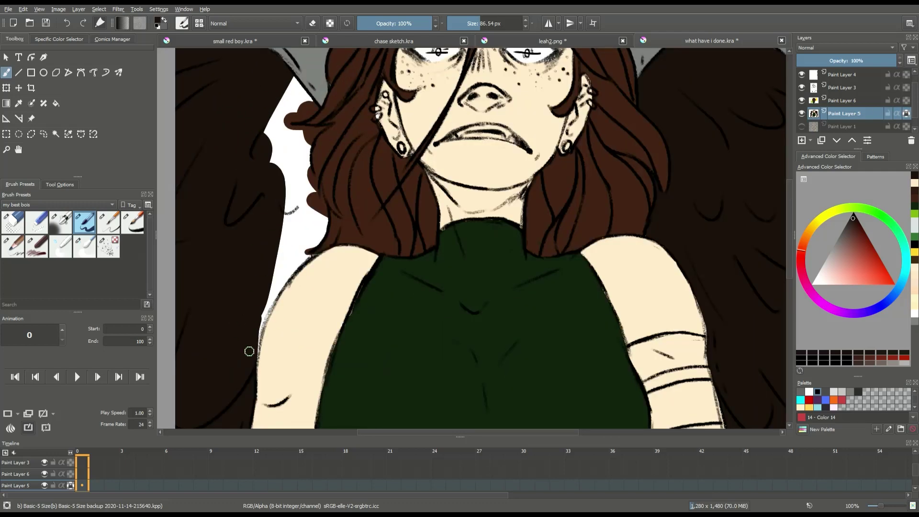
{"action": "key", "text": "ctrl+z"}
{"action": "left_click_drag", "start_coordinate": [268, 299], "coordinate": [256, 346]}
{"action": "key", "text": "ctrl+z"}
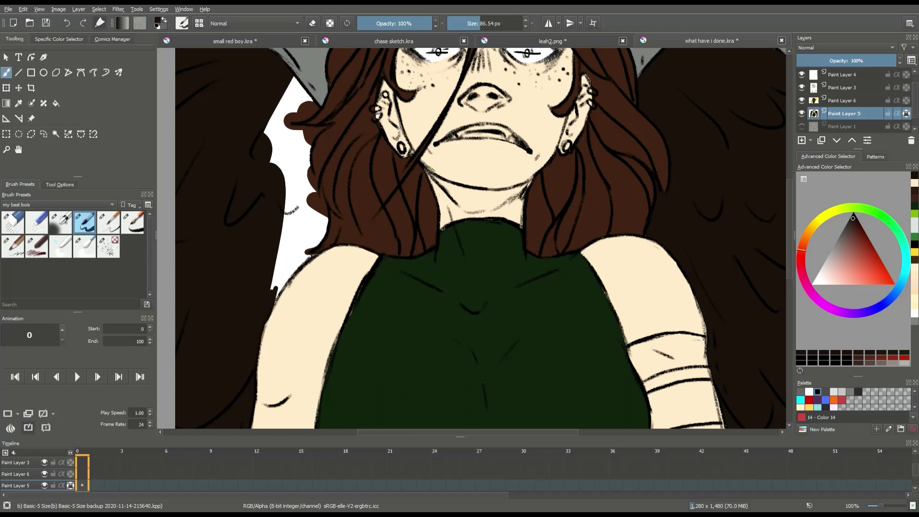
- Fill the remaining white area between the left-hand wing, the hair and the shoulder with near-black brown
{"action": "left_click", "coordinate": [915, 184]}
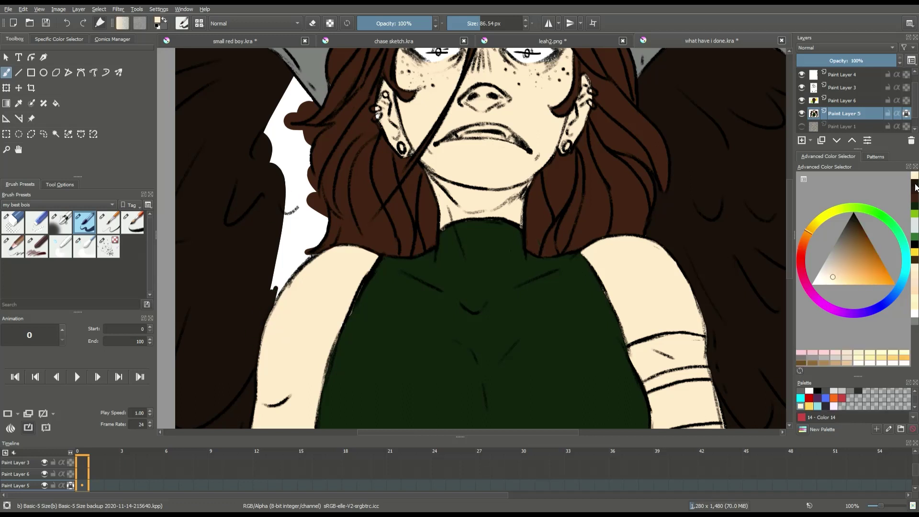
{"action": "left_click", "coordinate": [915, 187]}
{"action": "mouse_move", "coordinate": [268, 162]}
{"action": "left_mouse_down"}
{"action": "mouse_move", "coordinate": [282, 96]}
{"action": "mouse_move", "coordinate": [285, 116]}
{"action": "mouse_move", "coordinate": [297, 92]}
{"action": "mouse_move", "coordinate": [306, 130]}
{"action": "mouse_move", "coordinate": [318, 127]}
{"action": "mouse_move", "coordinate": [306, 126]}
{"action": "mouse_move", "coordinate": [309, 169]}
{"action": "mouse_move", "coordinate": [289, 201]}
{"action": "mouse_move", "coordinate": [318, 203]}
{"action": "mouse_move", "coordinate": [324, 223]}
{"action": "mouse_move", "coordinate": [311, 248]}
{"action": "mouse_move", "coordinate": [302, 238]}
{"action": "mouse_move", "coordinate": [268, 302]}
{"action": "mouse_move", "coordinate": [298, 264]}
{"action": "mouse_move", "coordinate": [286, 269]}
{"action": "left_mouse_up"}
{"action": "left_click", "coordinate": [915, 197]}
{"action": "left_click", "coordinate": [915, 183]}
{"action": "scroll", "coordinate": [287, 265], "scroll_direction": "down", "scroll_amount": 3}
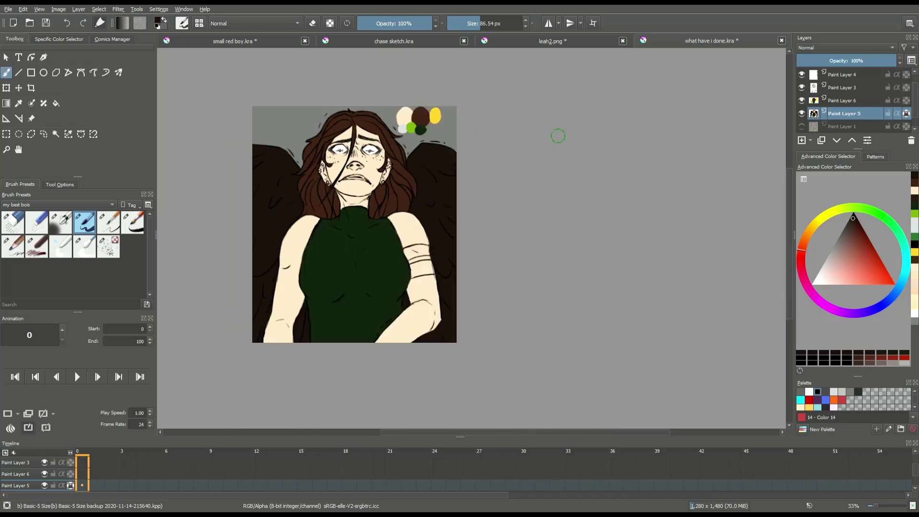
- Sample the pale grey swatch and fill the whites of both eyes and the teeth with it
{"action": "left_click", "coordinate": [18, 103]}
{"action": "left_click", "coordinate": [403, 128]}
{"action": "left_click", "coordinate": [6, 73]}
{"action": "scroll", "coordinate": [335, 136], "scroll_direction": "up", "scroll_amount": 3}
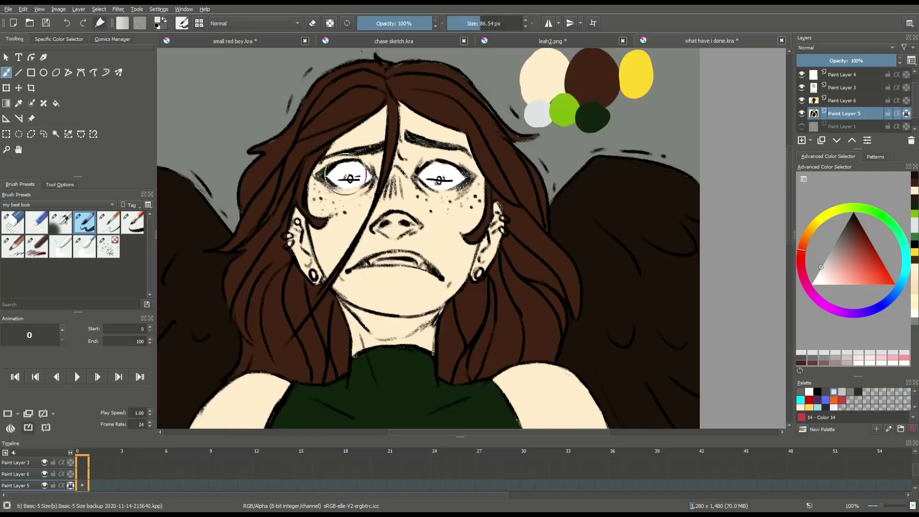
{"action": "mouse_move", "coordinate": [351, 168]}
{"action": "left_mouse_down"}
{"action": "mouse_move", "coordinate": [339, 182]}
{"action": "mouse_move", "coordinate": [355, 166]}
{"action": "left_mouse_up"}
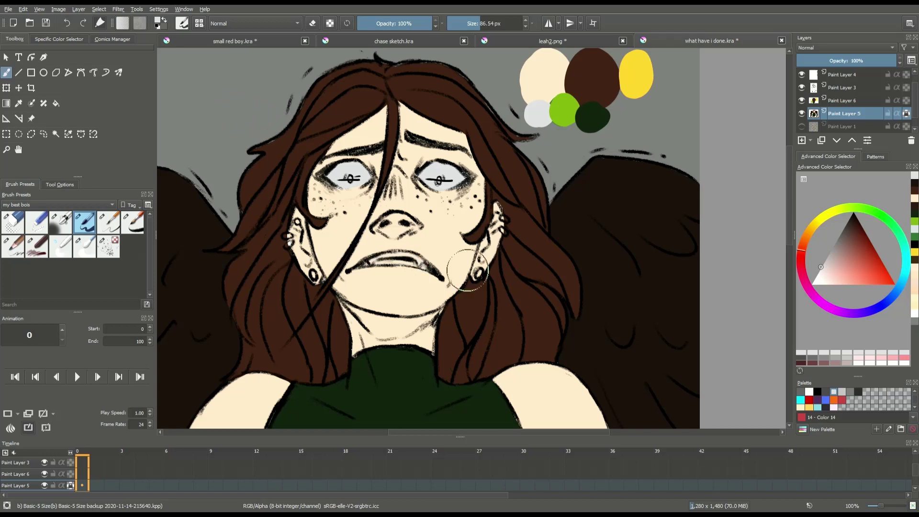
{"action": "left_click", "coordinate": [420, 264]}
{"action": "left_click_drag", "start_coordinate": [367, 263], "coordinate": [394, 261]}
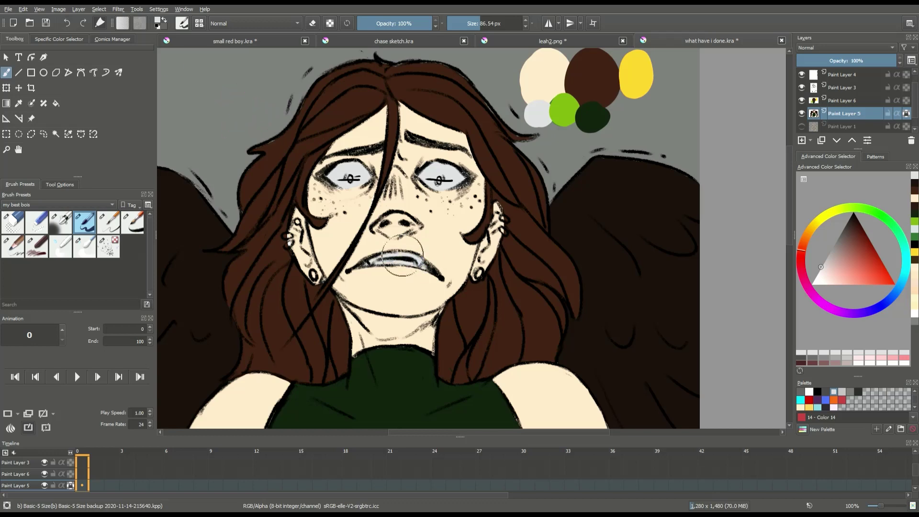
{"action": "scroll", "coordinate": [400, 222], "scroll_direction": "down", "scroll_amount": 3}
- Sample the light green swatch and colour the irises of both eyes with it
{"action": "left_click", "coordinate": [19, 103]}
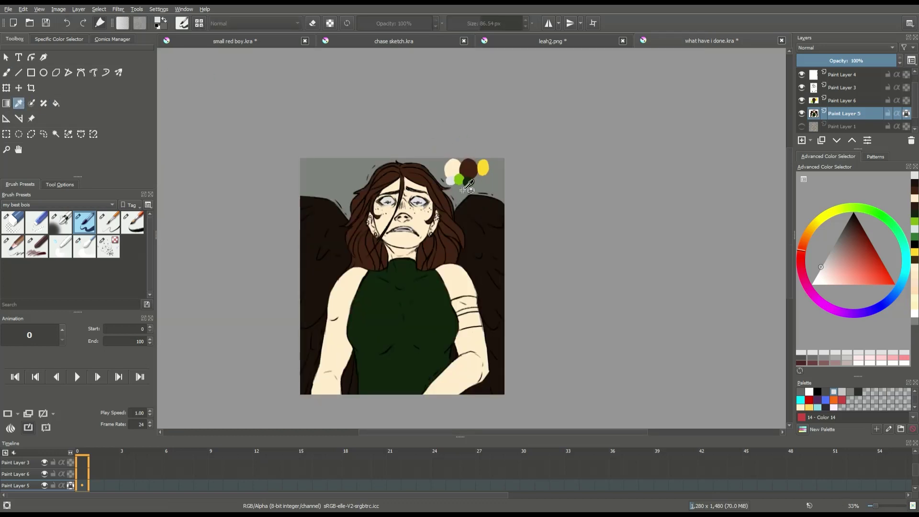
{"action": "left_click", "coordinate": [459, 180]}
{"action": "key", "text": "b"}
{"action": "scroll", "coordinate": [400, 195], "scroll_direction": "up", "scroll_amount": 5}
{"action": "left_click", "coordinate": [364, 218]}
{"action": "left_click", "coordinate": [541, 220]}
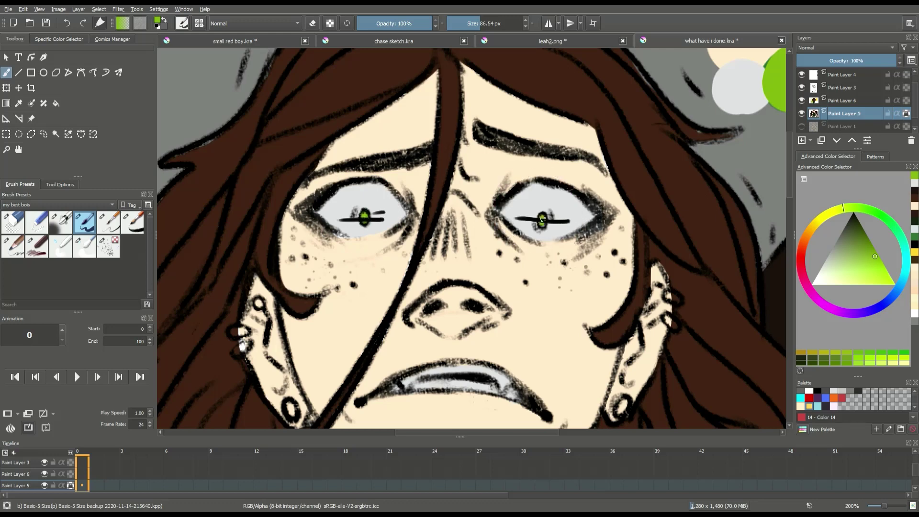
{"action": "scroll", "coordinate": [479, 192], "scroll_direction": "down", "scroll_amount": 3}
{"action": "scroll", "coordinate": [471, 203], "scroll_direction": "down", "scroll_amount": 2}
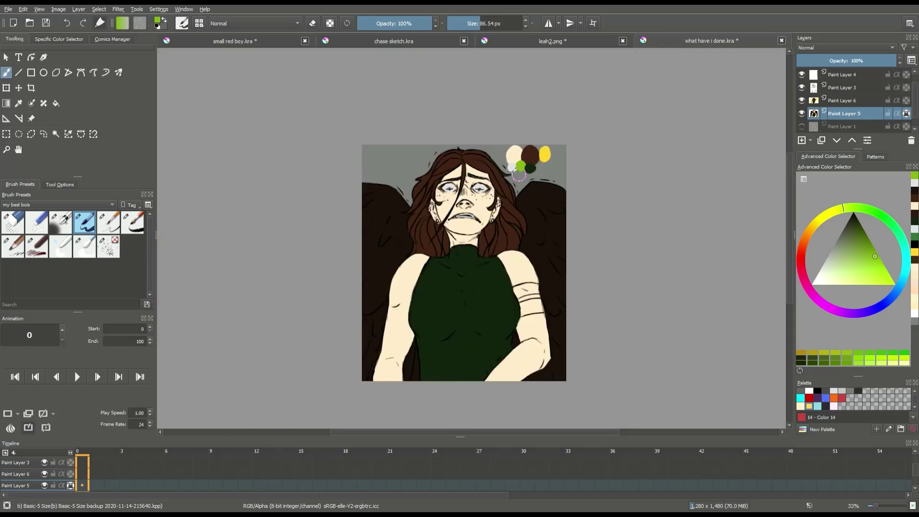
- Sample the yellow swatch and colour the piercings and earrings on the ears with it
{"action": "left_click", "coordinate": [548, 151], "text": "ctrl"}
{"action": "scroll", "coordinate": [483, 207], "scroll_direction": "up", "scroll_amount": 5}
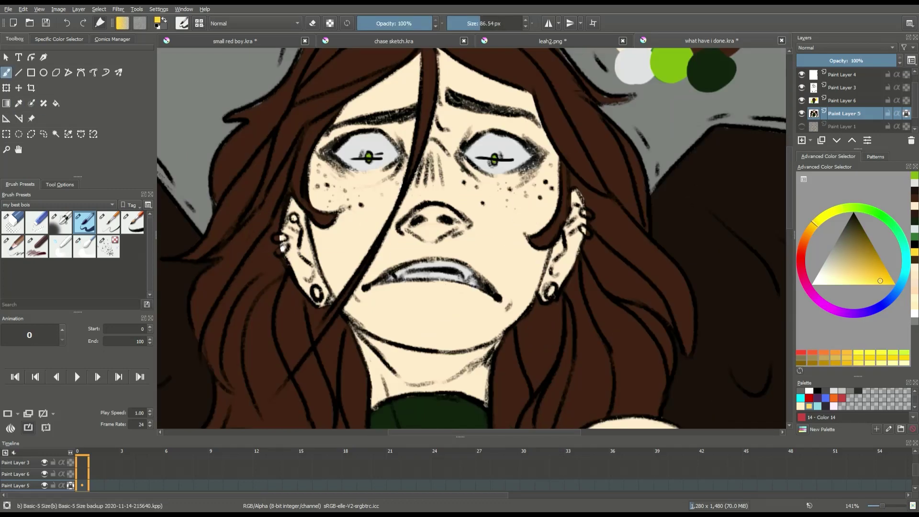
{"action": "left_click", "coordinate": [294, 218]}
{"action": "left_click", "coordinate": [279, 238]}
{"action": "left_click", "coordinate": [281, 250]}
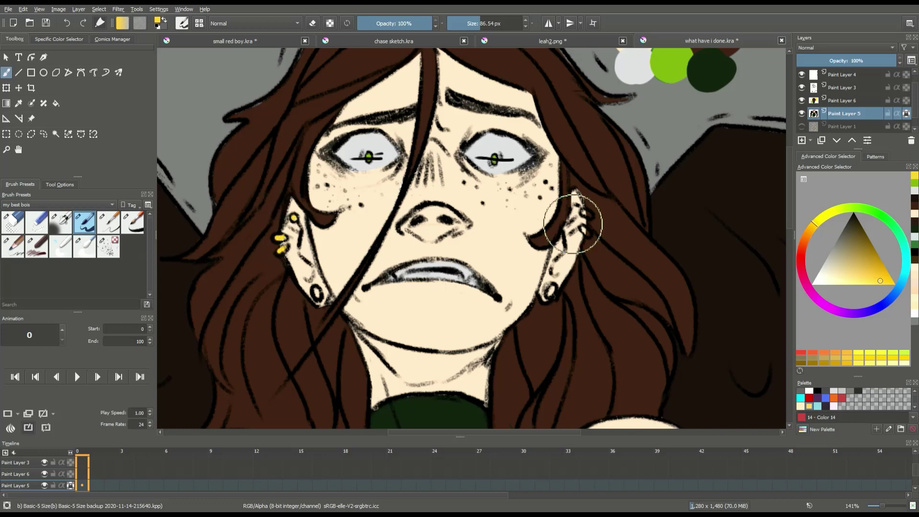
{"action": "left_click", "coordinate": [586, 214]}
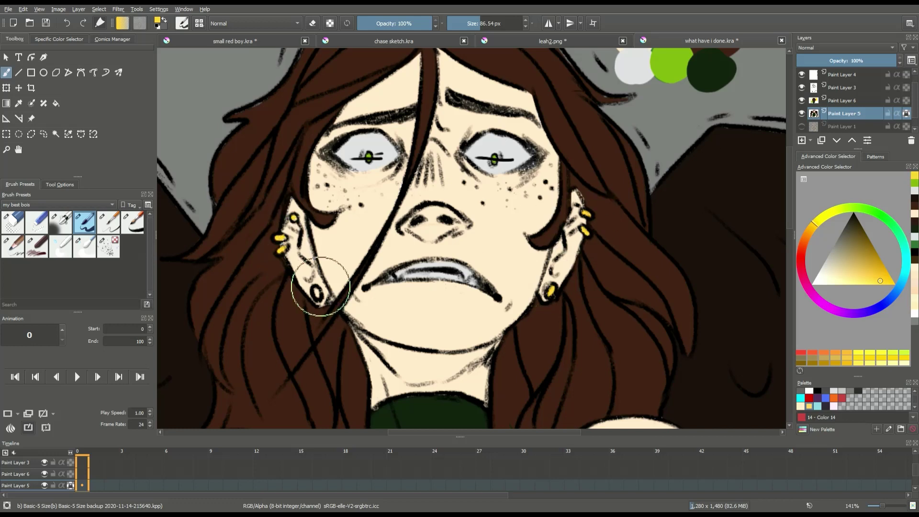
- Fill the two bands on the upper arm with yellow
{"action": "scroll", "coordinate": [317, 290], "scroll_direction": "down", "scroll_amount": 3}
{"action": "scroll", "coordinate": [433, 341], "scroll_direction": "up", "scroll_amount": 4}
{"action": "mouse_move", "coordinate": [384, 255]}
{"action": "left_mouse_down"}
{"action": "mouse_move", "coordinate": [391, 269]}
{"action": "mouse_move", "coordinate": [385, 245]}
{"action": "mouse_move", "coordinate": [396, 281]}
{"action": "mouse_move", "coordinate": [481, 264]}
{"action": "mouse_move", "coordinate": [479, 232]}
{"action": "mouse_move", "coordinate": [426, 239]}
{"action": "mouse_move", "coordinate": [467, 242]}
{"action": "left_mouse_up"}
{"action": "mouse_move", "coordinate": [418, 314]}
{"action": "left_mouse_down"}
{"action": "mouse_move", "coordinate": [410, 354]}
{"action": "mouse_move", "coordinate": [432, 347]}
{"action": "mouse_move", "coordinate": [410, 316]}
{"action": "mouse_move", "coordinate": [438, 322]}
{"action": "mouse_move", "coordinate": [460, 342]}
{"action": "mouse_move", "coordinate": [501, 340]}
{"action": "mouse_move", "coordinate": [496, 316]}
{"action": "mouse_move", "coordinate": [464, 297]}
{"action": "mouse_move", "coordinate": [491, 331]}
{"action": "left_mouse_up"}
{"action": "scroll", "coordinate": [445, 299], "scroll_direction": "down", "scroll_amount": 4}
{"action": "scroll", "coordinate": [321, 190], "scroll_direction": "up", "scroll_amount": 1}
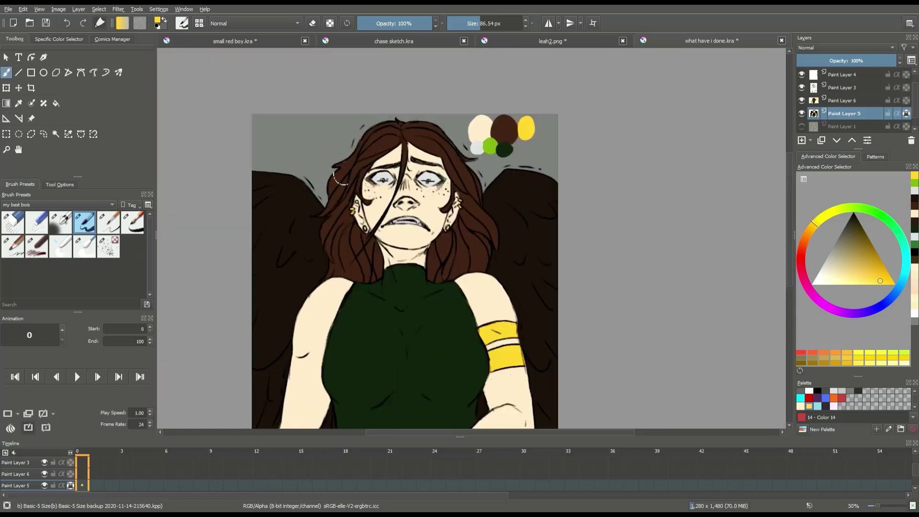
- Paint greyish-brown feather streaks on the right-hand wing with the Ink-7 Brush Rough preset
{"action": "left_click", "coordinate": [914, 210]}
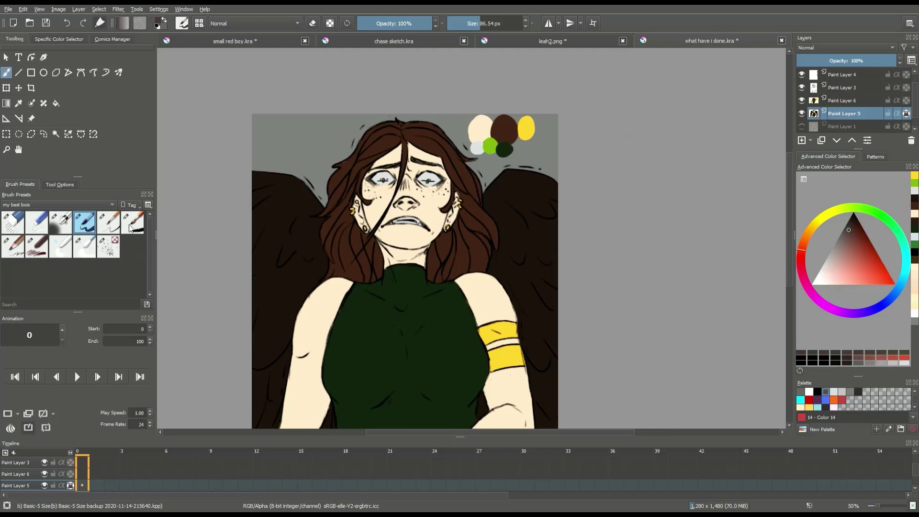
{"action": "left_click", "coordinate": [130, 228]}
{"action": "scroll", "coordinate": [551, 225], "scroll_direction": "up", "scroll_amount": 1}
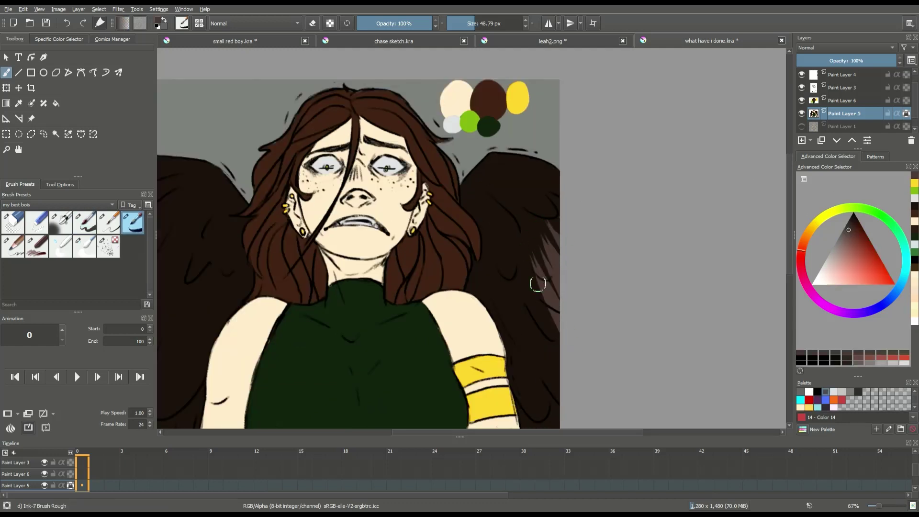
{"action": "scroll", "coordinate": [502, 297], "scroll_direction": "down", "scroll_amount": 1}
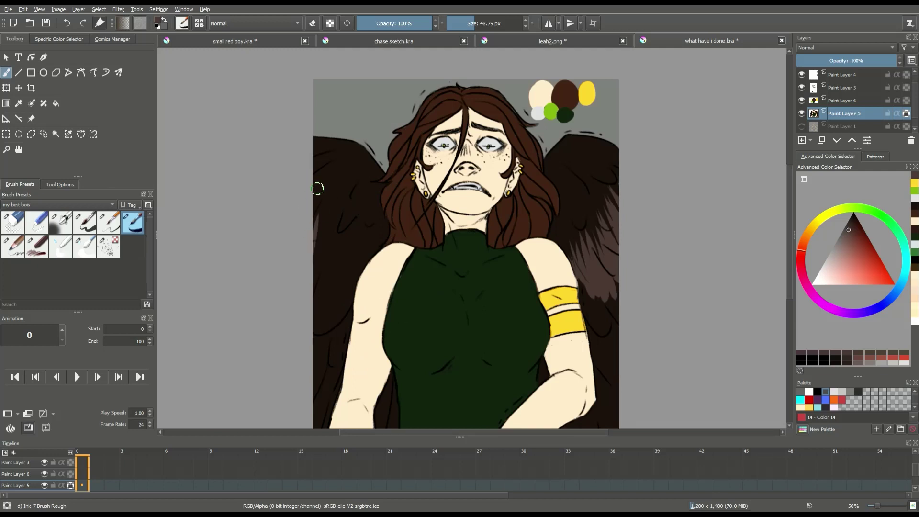
- Paint matching greyish-brown feather streaks on the left-hand wing and extend those on the right-hand wing
{"action": "mouse_move", "coordinate": [317, 188]}
{"action": "left_mouse_down"}
{"action": "mouse_move", "coordinate": [325, 268]}
{"action": "mouse_move", "coordinate": [344, 287]}
{"action": "mouse_move", "coordinate": [353, 254]}
{"action": "mouse_move", "coordinate": [366, 260]}
{"action": "left_mouse_up"}
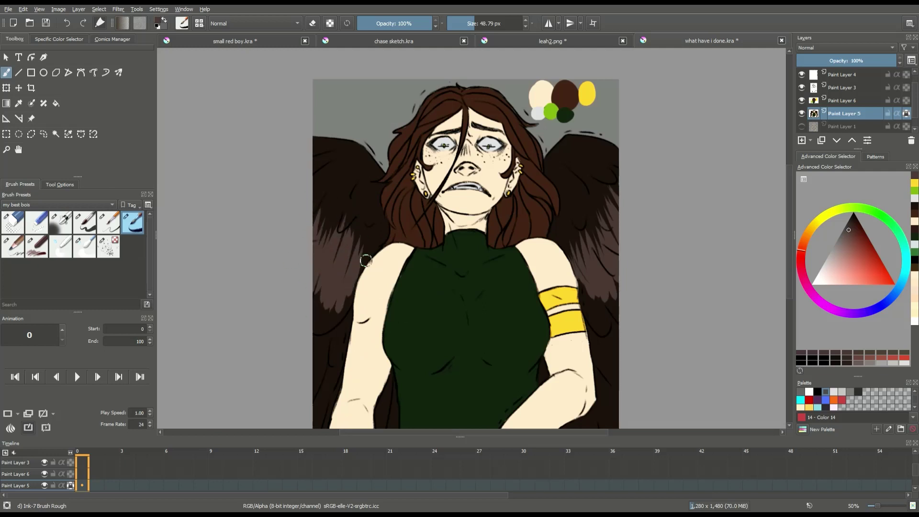
{"action": "scroll", "coordinate": [366, 261], "scroll_direction": "down", "scroll_amount": 1}
{"action": "scroll", "coordinate": [366, 261], "scroll_direction": "up", "scroll_amount": 1}
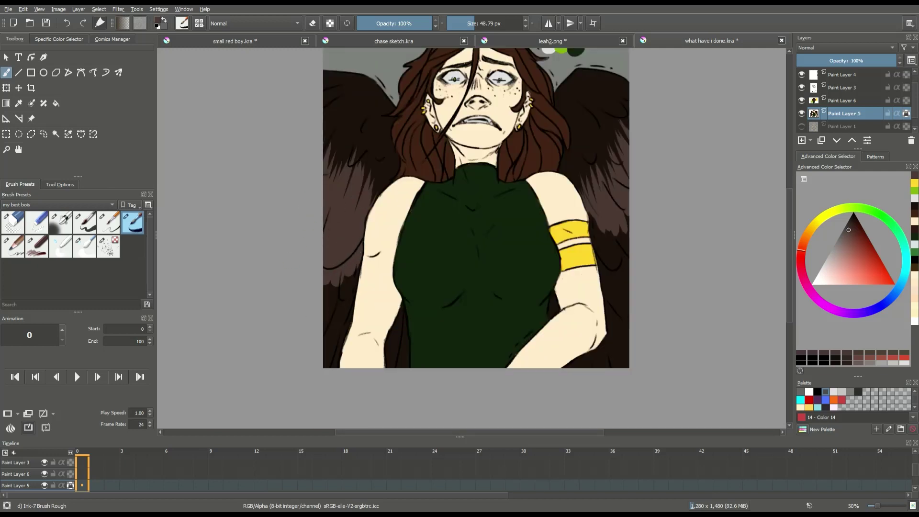
{"action": "mouse_move", "coordinate": [598, 239]}
{"action": "left_mouse_down"}
{"action": "mouse_move", "coordinate": [595, 228]}
{"action": "mouse_move", "coordinate": [602, 264]}
{"action": "mouse_move", "coordinate": [622, 225]}
{"action": "mouse_move", "coordinate": [600, 210]}
{"action": "left_mouse_up"}
{"action": "scroll", "coordinate": [599, 242], "scroll_direction": "down", "scroll_amount": 1}
- Choose a lighter, warmer tan brown and streak it over the lower feathers of the right-hand wing
{"action": "left_click", "coordinate": [843, 247]}
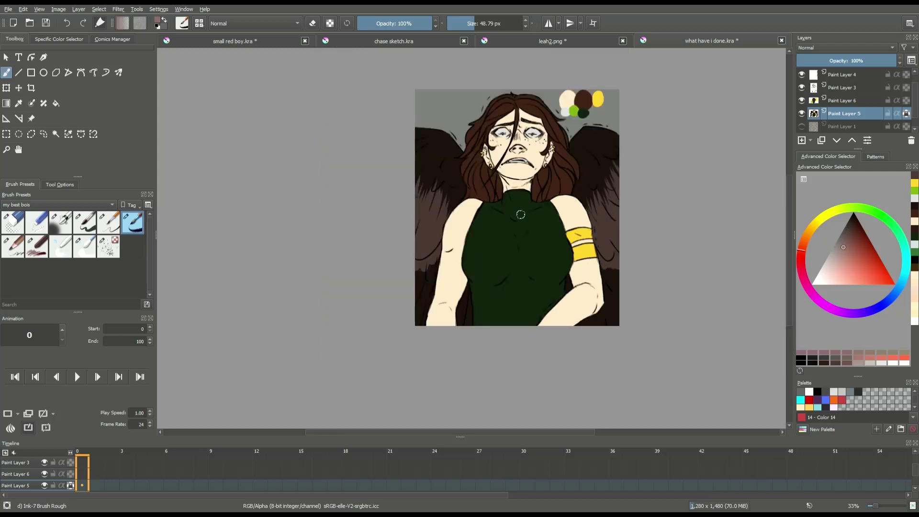
{"action": "mouse_move", "coordinate": [607, 251]}
{"action": "left_mouse_down"}
{"action": "mouse_move", "coordinate": [602, 218]}
{"action": "mouse_move", "coordinate": [604, 229]}
{"action": "mouse_move", "coordinate": [617, 197]}
{"action": "mouse_move", "coordinate": [604, 268]}
{"action": "left_mouse_up"}
{"action": "left_click", "coordinate": [808, 238]}
{"action": "left_click", "coordinate": [849, 256]}
{"action": "left_click_drag", "start_coordinate": [604, 230], "coordinate": [605, 280]}
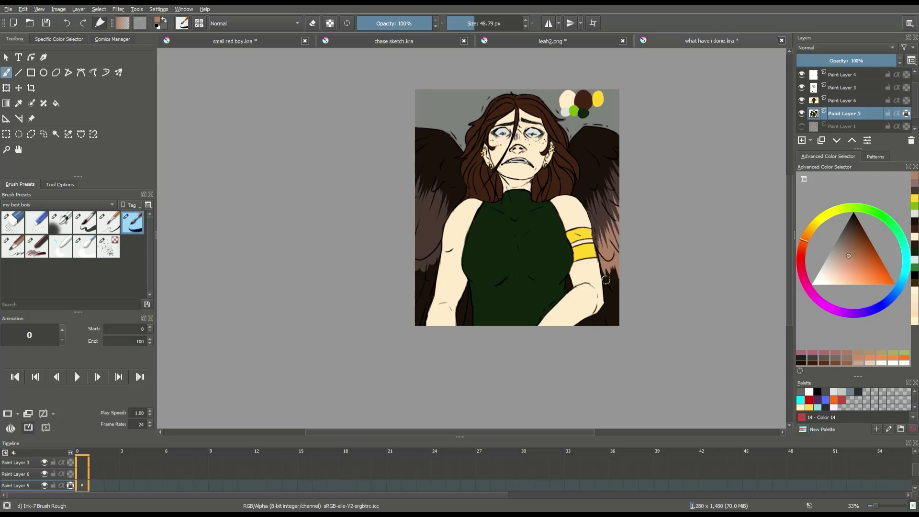
- Streak the same tan brown over the lower feathers of the left-hand wing
{"action": "mouse_move", "coordinate": [414, 230]}
{"action": "left_mouse_down"}
{"action": "mouse_move", "coordinate": [422, 287]}
{"action": "mouse_move", "coordinate": [433, 215]}
{"action": "left_mouse_up"}
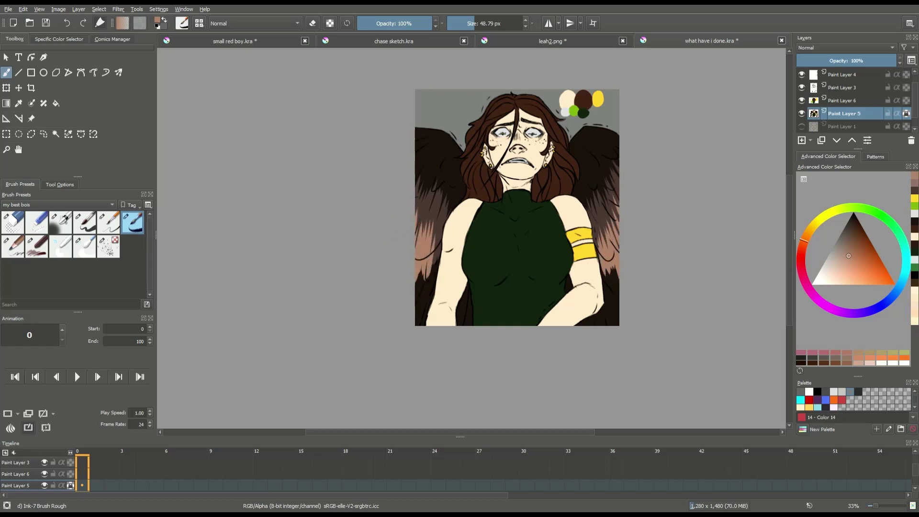
{"action": "left_click_drag", "start_coordinate": [434, 275], "coordinate": [430, 295]}
{"action": "left_click_drag", "start_coordinate": [419, 267], "coordinate": [425, 300]}
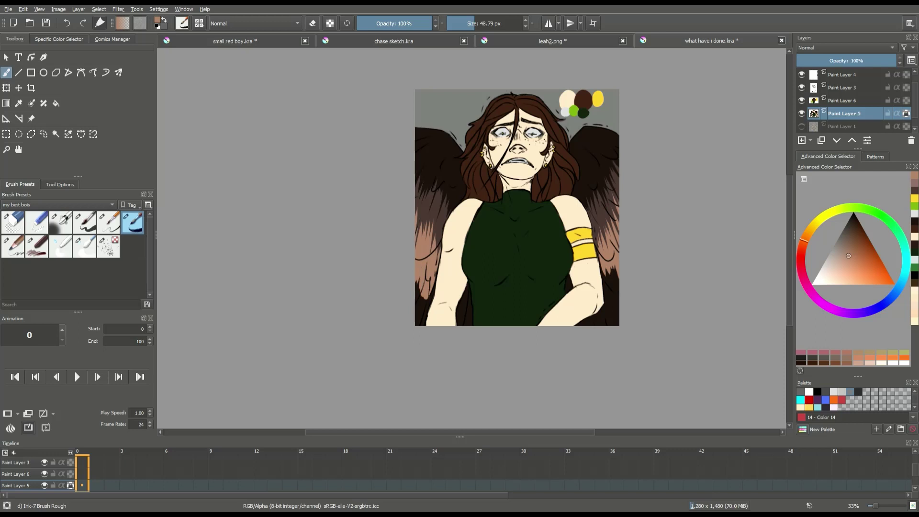
- Choose a pale beige and paint light streaks on the tan feather tips of both wings
{"action": "left_click", "coordinate": [842, 392]}
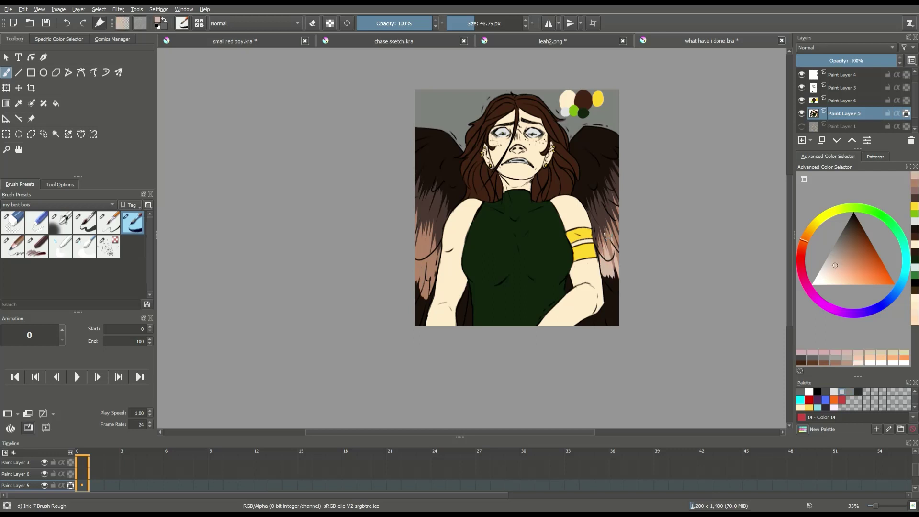
{"action": "left_click_drag", "start_coordinate": [417, 239], "coordinate": [437, 297]}
- Darken the lowest feathers of both wings with near-black texture, using the Charcoal small-block brush at about 120 px
{"action": "left_click", "coordinate": [39, 247]}
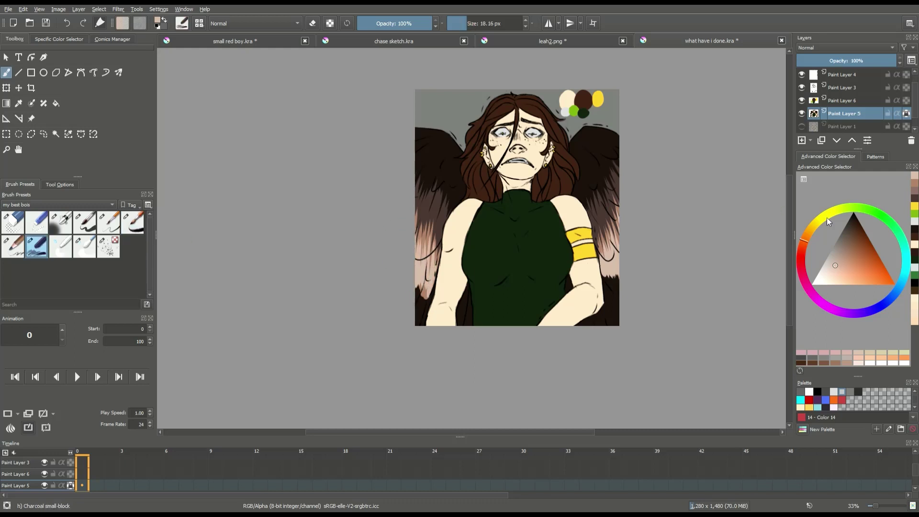
{"action": "left_click", "coordinate": [915, 228]}
{"action": "left_click", "coordinate": [484, 23]}
{"action": "left_click_drag", "start_coordinate": [610, 284], "coordinate": [616, 264]}
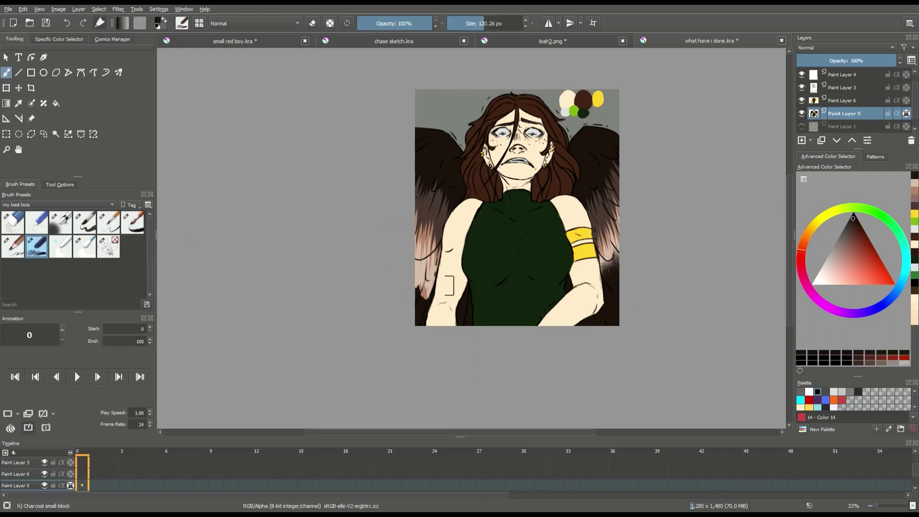
{"action": "mouse_move", "coordinate": [417, 278]}
{"action": "left_mouse_down"}
{"action": "mouse_move", "coordinate": [421, 313]}
{"action": "mouse_move", "coordinate": [415, 284]}
{"action": "left_mouse_up"}
{"action": "scroll", "coordinate": [489, 327], "scroll_direction": "down", "scroll_amount": 1}
{"action": "scroll", "coordinate": [478, 256], "scroll_direction": "up", "scroll_amount": 1}
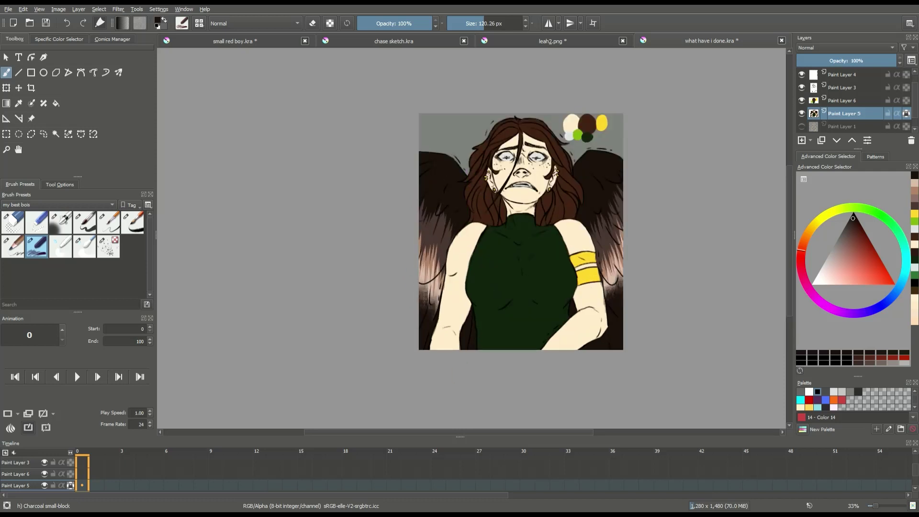
- Put Paint Layer 5 in a group and add an alpha-inheriting paint layer above it for shading
{"action": "key", "text": "ctrl+shift+g"}
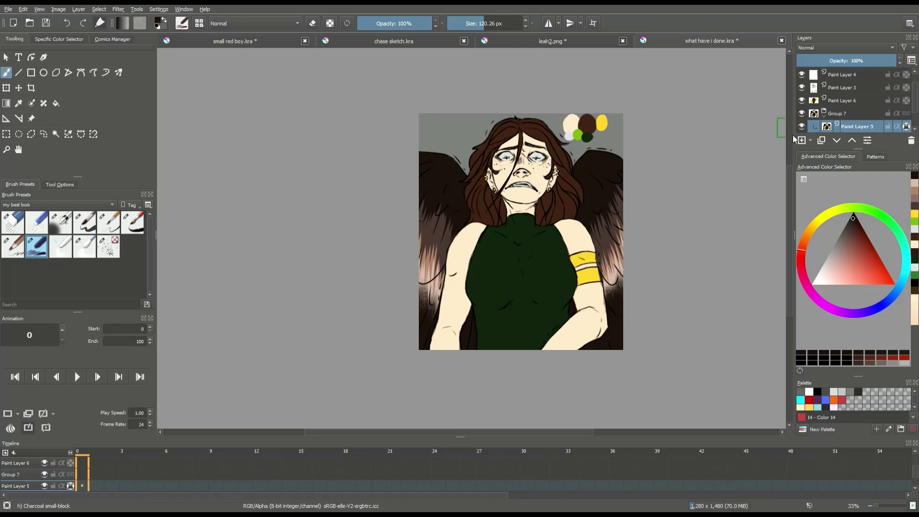
{"action": "scroll", "coordinate": [507, 162], "scroll_direction": "up", "scroll_amount": 2}
- Pick a vivid purple and fill the nose with it using the Ink-7 Brush Rough preset
{"action": "left_click", "coordinate": [835, 312]}
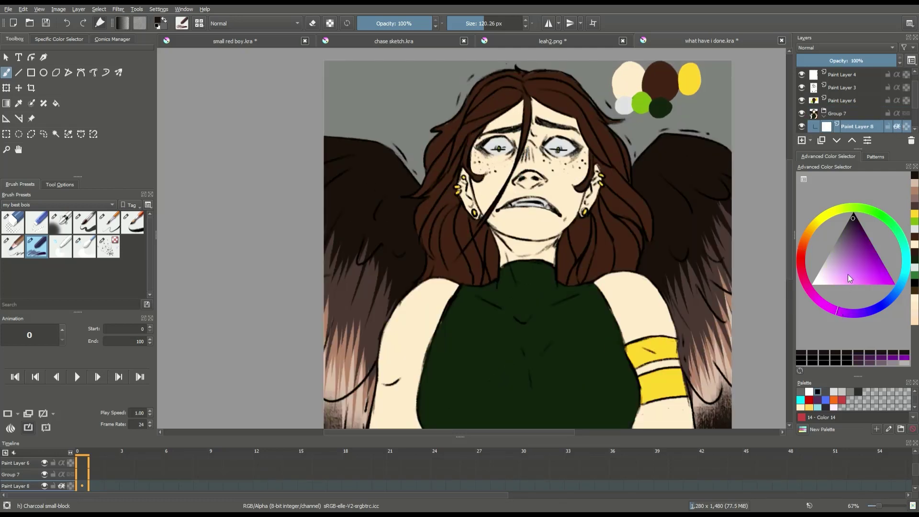
{"action": "left_click", "coordinate": [866, 255]}
{"action": "left_click", "coordinate": [132, 230]}
{"action": "scroll", "coordinate": [525, 176], "scroll_direction": "up", "scroll_amount": 2}
{"action": "mouse_move", "coordinate": [532, 173]}
{"action": "left_mouse_down"}
{"action": "mouse_move", "coordinate": [517, 196]}
{"action": "mouse_move", "coordinate": [558, 187]}
{"action": "mouse_move", "coordinate": [534, 169]}
{"action": "mouse_move", "coordinate": [561, 182]}
{"action": "left_mouse_up"}
- Set the shading layer to Multiply at 53% opacity and recolour the nose patch in a darker purple
{"action": "left_click", "coordinate": [855, 48]}
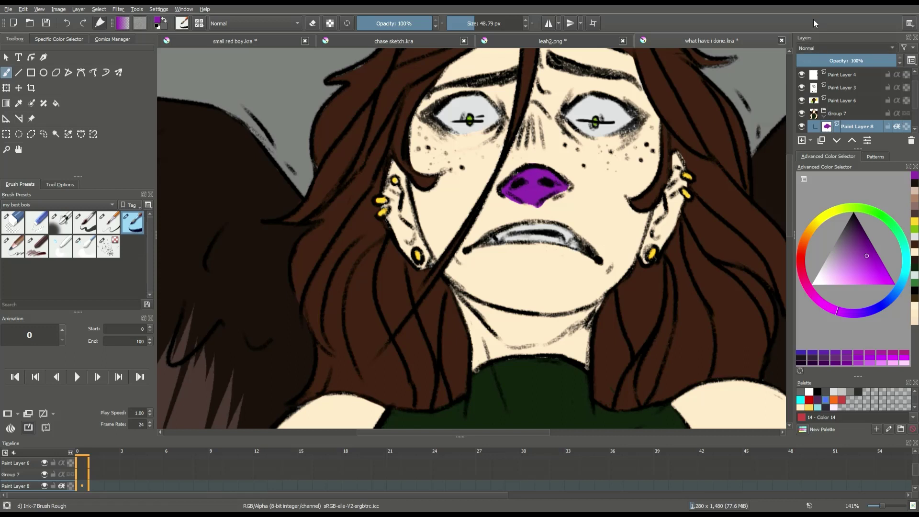
{"action": "left_click", "coordinate": [856, 59]}
{"action": "left_click", "coordinate": [856, 60]}
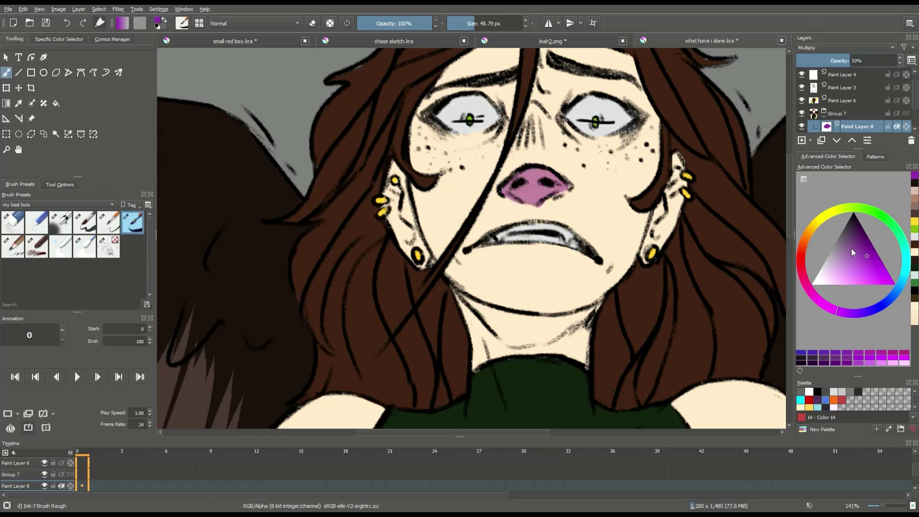
{"action": "left_click_drag", "start_coordinate": [852, 252], "coordinate": [856, 239]}
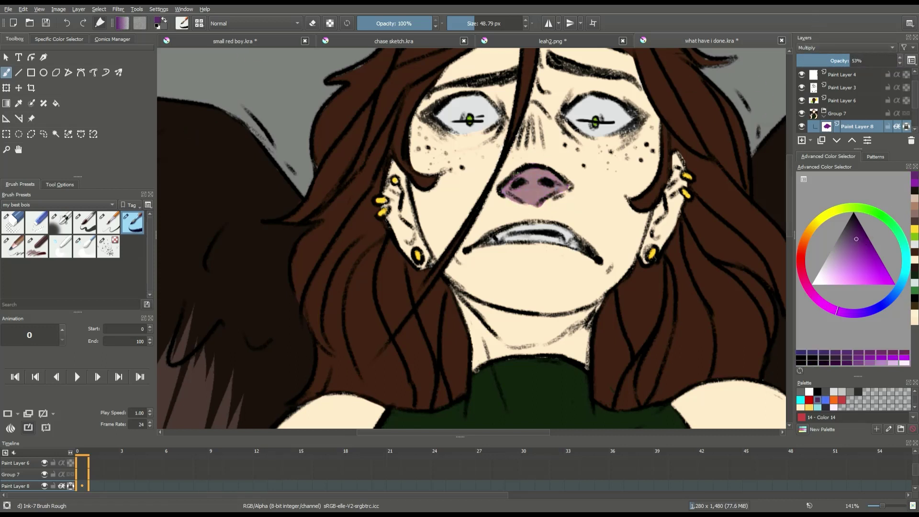
{"action": "left_click", "coordinate": [906, 126]}
- Paint shadow on the neck beneath the chin and inside both ears
{"action": "mouse_move", "coordinate": [489, 312]}
{"action": "left_mouse_down"}
{"action": "mouse_move", "coordinate": [497, 319]}
{"action": "mouse_move", "coordinate": [479, 307]}
{"action": "mouse_move", "coordinate": [521, 335]}
{"action": "mouse_move", "coordinate": [557, 335]}
{"action": "mouse_move", "coordinate": [544, 331]}
{"action": "mouse_move", "coordinate": [579, 315]}
{"action": "left_mouse_up"}
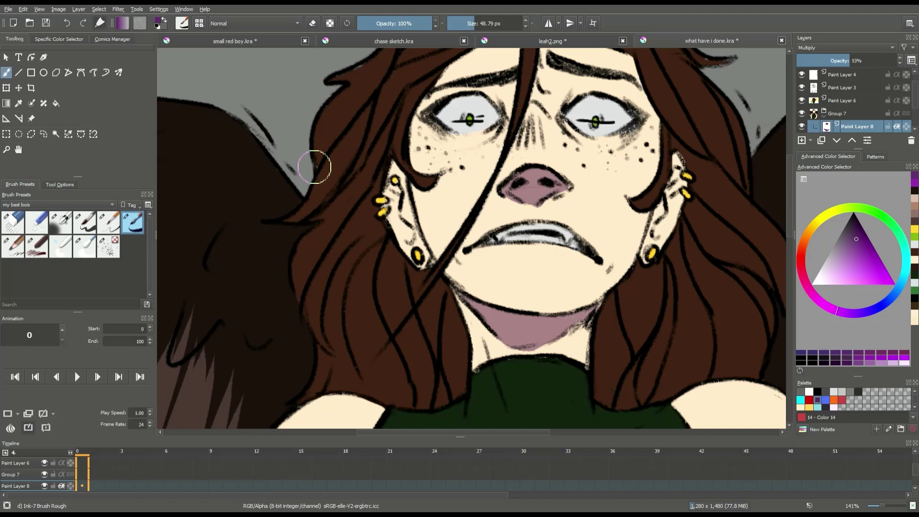
{"action": "mouse_move", "coordinate": [397, 190]}
{"action": "left_mouse_down"}
{"action": "mouse_move", "coordinate": [393, 213]}
{"action": "mouse_move", "coordinate": [410, 232]}
{"action": "left_mouse_up"}
{"action": "left_click_drag", "start_coordinate": [669, 179], "coordinate": [667, 237]}
- Shade the upper part of both eyeballs and the edges of the teeth
{"action": "mouse_move", "coordinate": [443, 117]}
{"action": "left_mouse_down"}
{"action": "mouse_move", "coordinate": [467, 100]}
{"action": "mouse_move", "coordinate": [500, 113]}
{"action": "left_mouse_up"}
{"action": "mouse_move", "coordinate": [567, 117]}
{"action": "left_mouse_down"}
{"action": "mouse_move", "coordinate": [589, 98]}
{"action": "mouse_move", "coordinate": [627, 112]}
{"action": "left_mouse_up"}
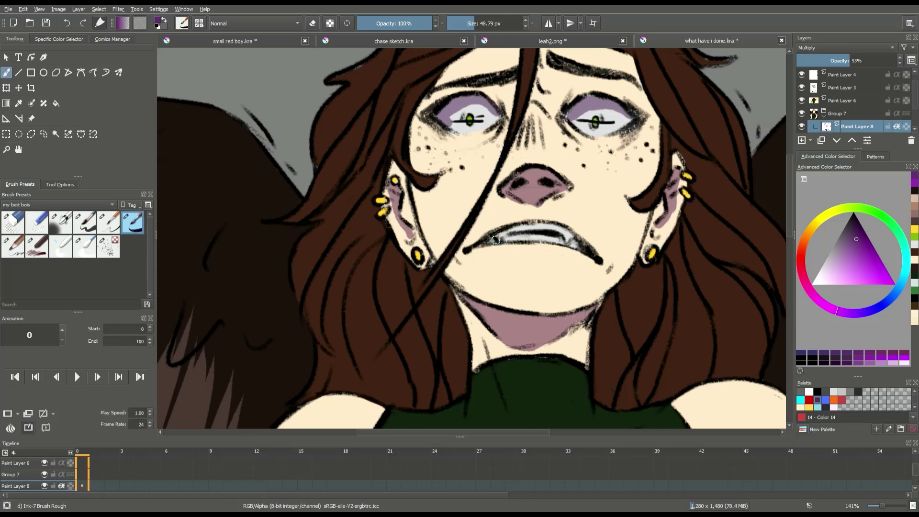
{"action": "mouse_move", "coordinate": [495, 230]}
{"action": "left_mouse_down"}
{"action": "mouse_move", "coordinate": [538, 224]}
{"action": "mouse_move", "coordinate": [569, 244]}
{"action": "left_mouse_up"}
{"action": "scroll", "coordinate": [449, 239], "scroll_direction": "down", "scroll_amount": 1}
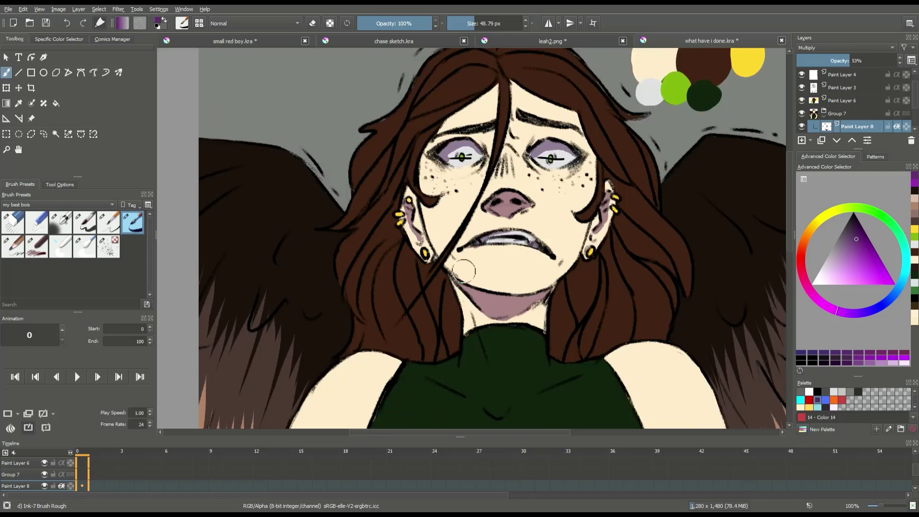
{"action": "scroll", "coordinate": [507, 115], "scroll_direction": "up", "scroll_amount": 1}
- Shade the crease between the brows, the wrinkled nose bridge and the hollows under both eyes
{"action": "left_click_drag", "start_coordinate": [512, 123], "coordinate": [508, 151]}
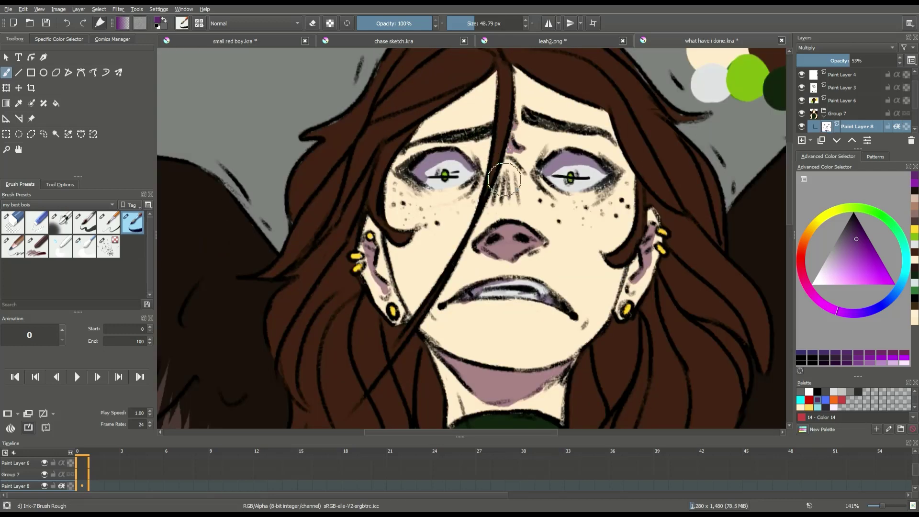
{"action": "mouse_move", "coordinate": [505, 182]}
{"action": "left_mouse_down"}
{"action": "mouse_move", "coordinate": [507, 195]}
{"action": "mouse_move", "coordinate": [523, 193]}
{"action": "left_mouse_up"}
{"action": "mouse_move", "coordinate": [586, 197]}
{"action": "left_mouse_down"}
{"action": "mouse_move", "coordinate": [610, 184]}
{"action": "mouse_move", "coordinate": [581, 190]}
{"action": "mouse_move", "coordinate": [591, 185]}
{"action": "mouse_move", "coordinate": [543, 177]}
{"action": "mouse_move", "coordinate": [572, 195]}
{"action": "left_mouse_up"}
{"action": "mouse_move", "coordinate": [425, 197]}
{"action": "left_mouse_down"}
{"action": "mouse_move", "coordinate": [475, 183]}
{"action": "mouse_move", "coordinate": [452, 194]}
{"action": "mouse_move", "coordinate": [413, 188]}
{"action": "left_mouse_up"}
{"action": "scroll", "coordinate": [440, 157], "scroll_direction": "down", "scroll_amount": 2}
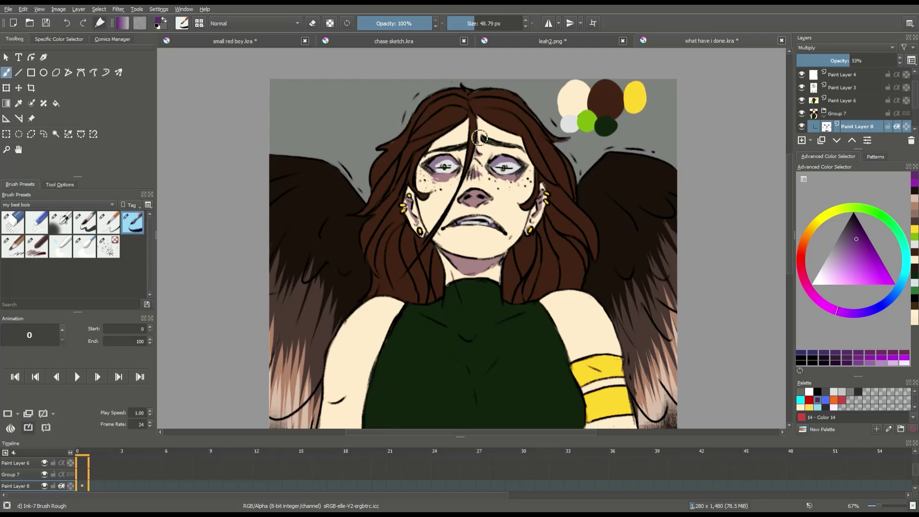
- Add shadow along the hairline across the forehead and down the temple, and extend the right-hand ear's shading
{"action": "scroll", "coordinate": [479, 138], "scroll_direction": "up", "scroll_amount": 2}
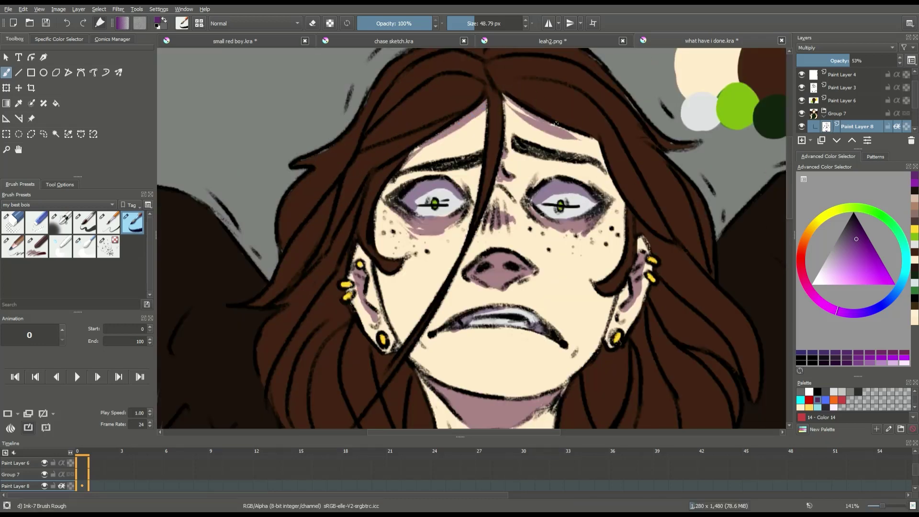
{"action": "left_click_drag", "start_coordinate": [556, 123], "coordinate": [592, 140]}
{"action": "left_click_drag", "start_coordinate": [506, 99], "coordinate": [517, 115]}
{"action": "left_click_drag", "start_coordinate": [624, 208], "coordinate": [615, 262]}
{"action": "key", "text": "ctrl+z"}
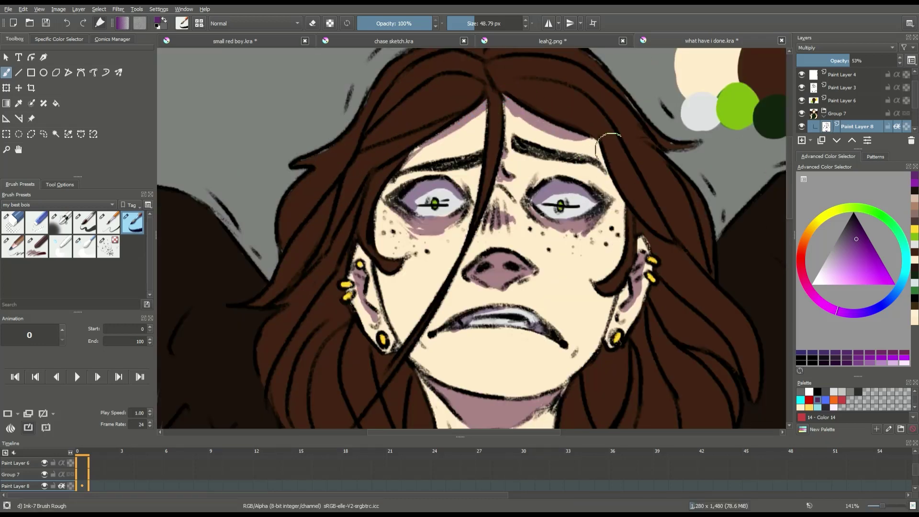
{"action": "left_click_drag", "start_coordinate": [594, 140], "coordinate": [618, 191]}
{"action": "left_click_drag", "start_coordinate": [642, 238], "coordinate": [640, 254]}
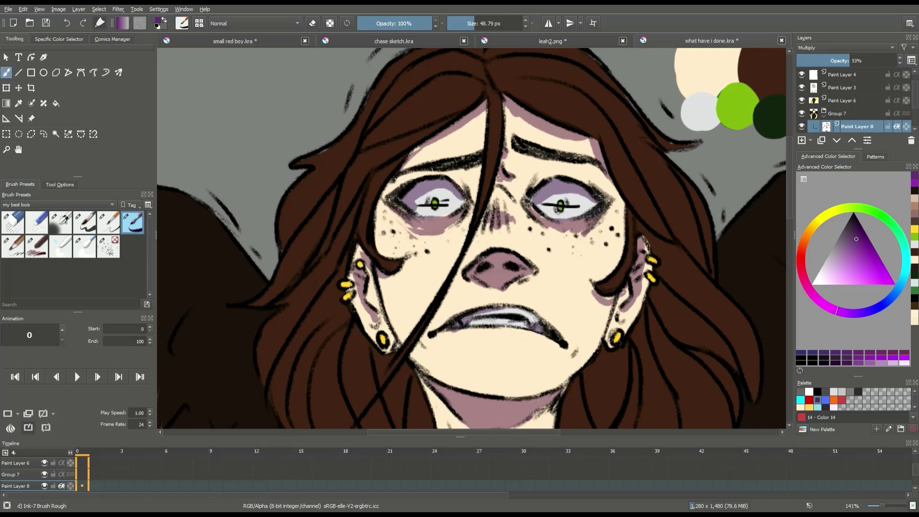
- Shade the hair around the parting, along the loose face strand and in the locks on both sides of the neck
{"action": "scroll", "coordinate": [373, 199], "scroll_direction": "down", "scroll_amount": 1}
{"action": "left_click_drag", "start_coordinate": [458, 131], "coordinate": [456, 93]}
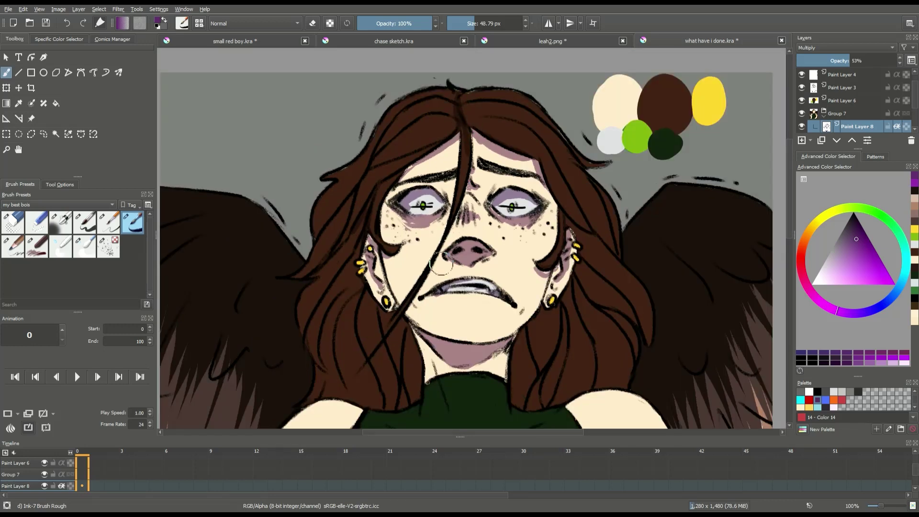
{"action": "left_click_drag", "start_coordinate": [432, 264], "coordinate": [398, 309]}
{"action": "mouse_move", "coordinate": [442, 95]}
{"action": "left_mouse_down"}
{"action": "mouse_move", "coordinate": [455, 102]}
{"action": "mouse_move", "coordinate": [445, 105]}
{"action": "left_mouse_up"}
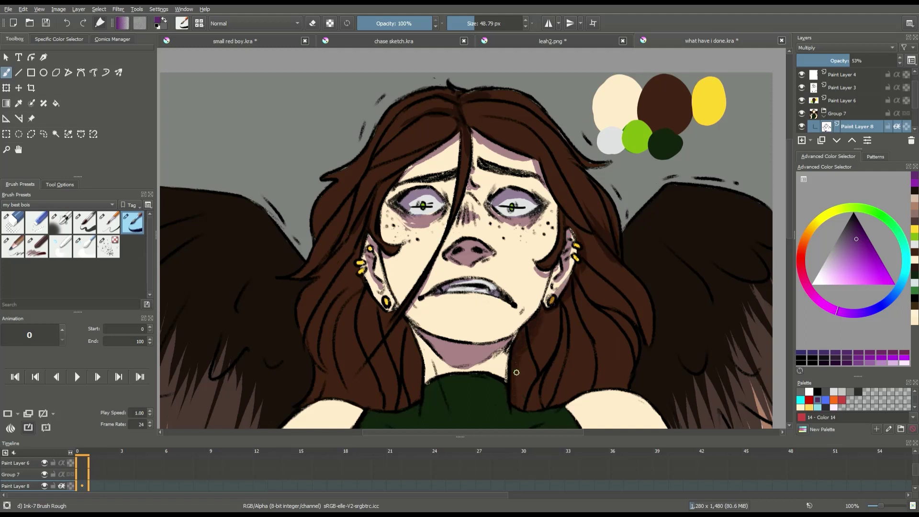
{"action": "mouse_move", "coordinate": [516, 373]}
{"action": "left_mouse_down"}
{"action": "mouse_move", "coordinate": [527, 342]}
{"action": "mouse_move", "coordinate": [544, 394]}
{"action": "left_mouse_up"}
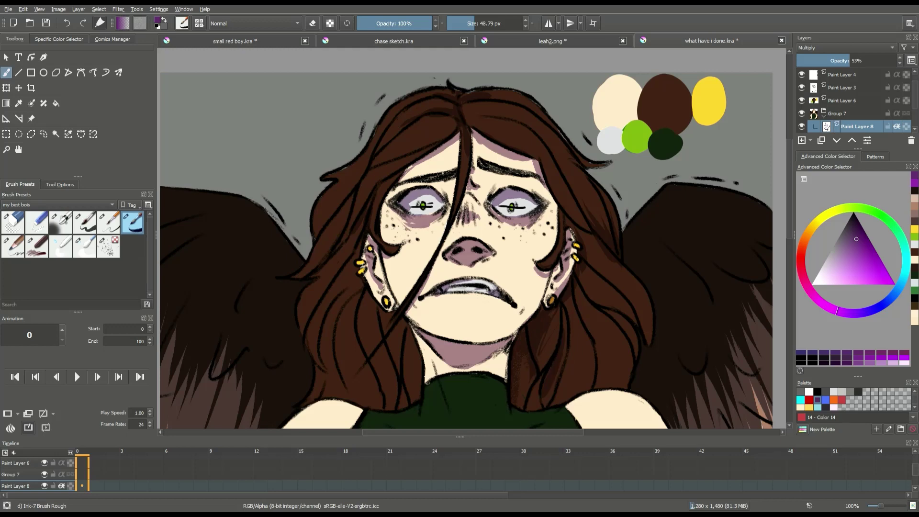
{"action": "left_click_drag", "start_coordinate": [391, 317], "coordinate": [394, 321]}
{"action": "mouse_move", "coordinate": [405, 379]}
{"action": "left_mouse_down"}
{"action": "mouse_move", "coordinate": [359, 327]}
{"action": "mouse_move", "coordinate": [325, 342]}
{"action": "mouse_move", "coordinate": [330, 375]}
{"action": "left_mouse_up"}
{"action": "left_click_drag", "start_coordinate": [317, 262], "coordinate": [362, 199]}
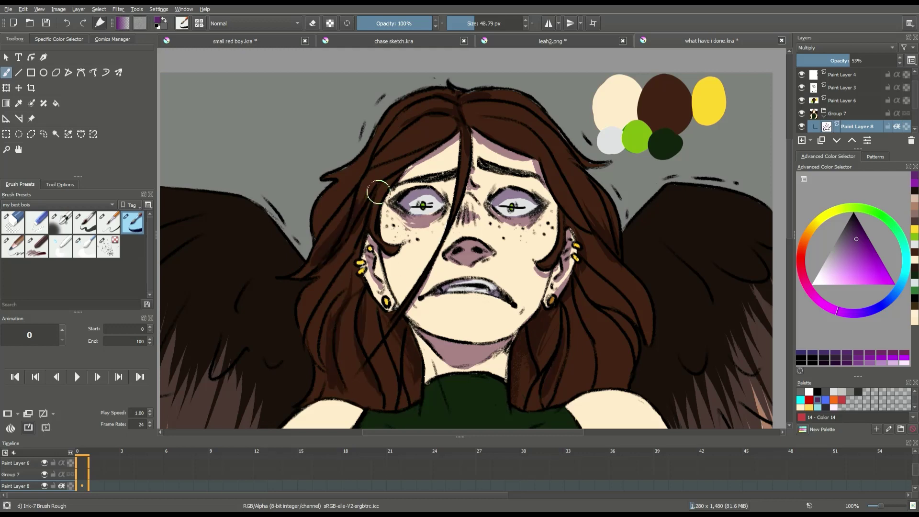
- Shade the neckline folds of the green top and the right-hand shoulder and upper arm
{"action": "scroll", "coordinate": [390, 182], "scroll_direction": "down", "scroll_amount": 2}
{"action": "scroll", "coordinate": [420, 291], "scroll_direction": "up", "scroll_amount": 2}
{"action": "left_click_drag", "start_coordinate": [362, 317], "coordinate": [433, 355]}
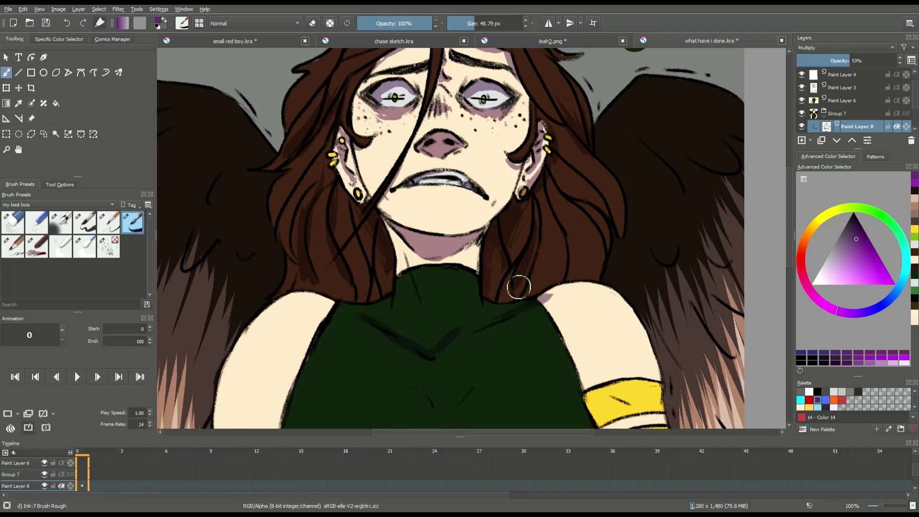
{"action": "scroll", "coordinate": [518, 283], "scroll_direction": "down", "scroll_amount": 2}
{"action": "scroll", "coordinate": [500, 328], "scroll_direction": "up", "scroll_amount": 1}
{"action": "scroll", "coordinate": [494, 330], "scroll_direction": "down", "scroll_amount": 1}
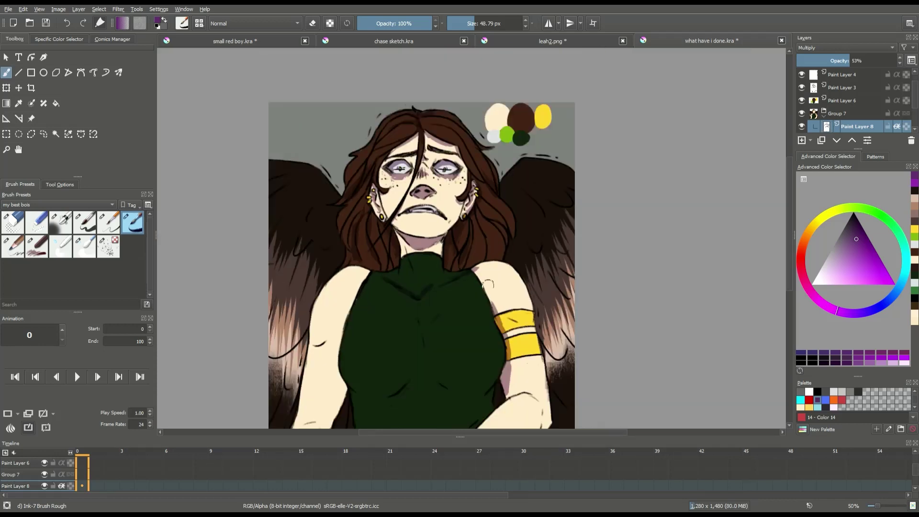
{"action": "scroll", "coordinate": [507, 341], "scroll_direction": "down", "scroll_amount": 1}
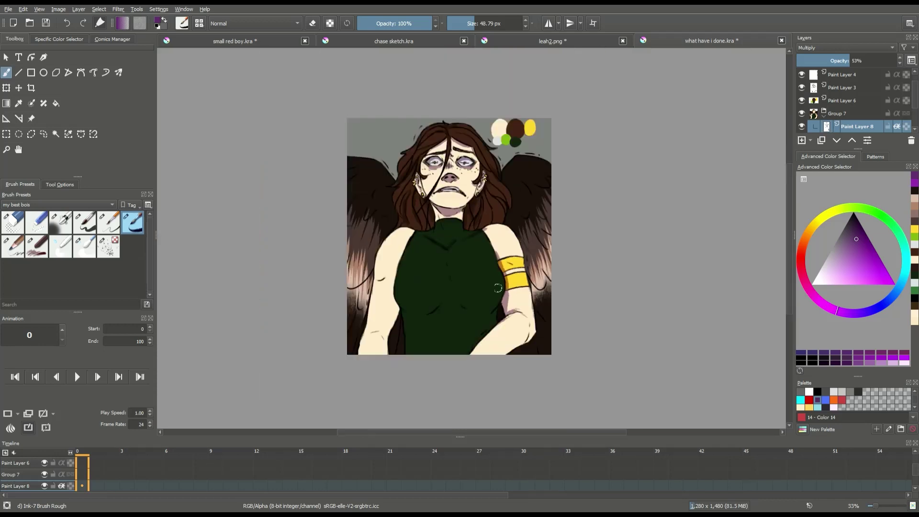
- Paint shadow under the bust and along the sides and lower torso of the green top
{"action": "scroll", "coordinate": [410, 302], "scroll_direction": "up", "scroll_amount": 1}
{"action": "left_click_drag", "start_coordinate": [410, 301], "coordinate": [397, 297]}
{"action": "mouse_move", "coordinate": [461, 289]}
{"action": "left_mouse_down"}
{"action": "mouse_move", "coordinate": [438, 309]}
{"action": "mouse_move", "coordinate": [471, 286]}
{"action": "mouse_move", "coordinate": [543, 291]}
{"action": "mouse_move", "coordinate": [551, 272]}
{"action": "mouse_move", "coordinate": [541, 293]}
{"action": "mouse_move", "coordinate": [476, 297]}
{"action": "left_mouse_up"}
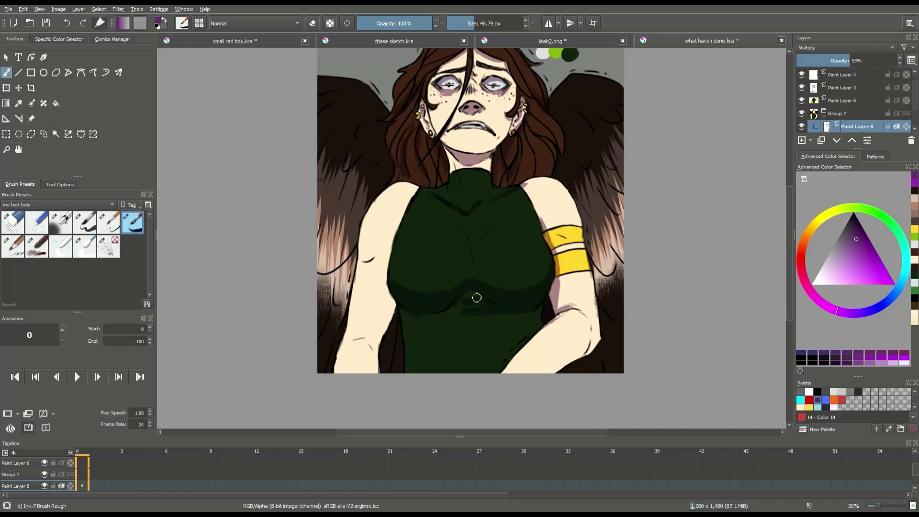
{"action": "mouse_move", "coordinate": [434, 321]}
{"action": "left_mouse_down"}
{"action": "mouse_move", "coordinate": [467, 316]}
{"action": "mouse_move", "coordinate": [427, 355]}
{"action": "mouse_move", "coordinate": [402, 337]}
{"action": "left_mouse_up"}
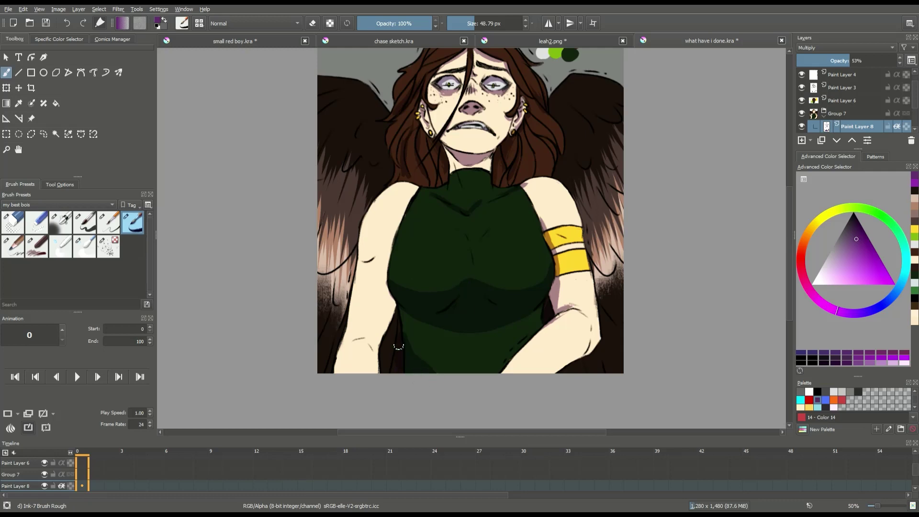
{"action": "left_click_drag", "start_coordinate": [505, 348], "coordinate": [491, 365]}
- Shade the inner edge of the left-hand arm from the armpit down to the canvas edge
{"action": "left_click_drag", "start_coordinate": [377, 262], "coordinate": [369, 352]}
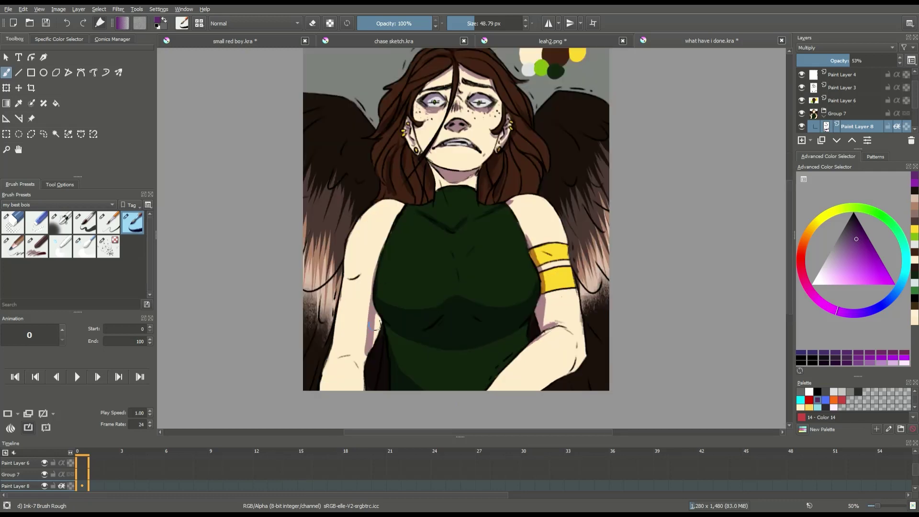
{"action": "left_click_drag", "start_coordinate": [377, 317], "coordinate": [362, 389]}
- Cover the feathers of both wings with the purple multiply shadow
{"action": "scroll", "coordinate": [406, 297], "scroll_direction": "down", "scroll_amount": 1}
{"action": "scroll", "coordinate": [375, 254], "scroll_direction": "up", "scroll_amount": 1}
{"action": "mouse_move", "coordinate": [324, 315]}
{"action": "left_mouse_down"}
{"action": "mouse_move", "coordinate": [325, 242]}
{"action": "mouse_move", "coordinate": [357, 273]}
{"action": "mouse_move", "coordinate": [386, 213]}
{"action": "mouse_move", "coordinate": [373, 230]}
{"action": "mouse_move", "coordinate": [316, 241]}
{"action": "left_mouse_up"}
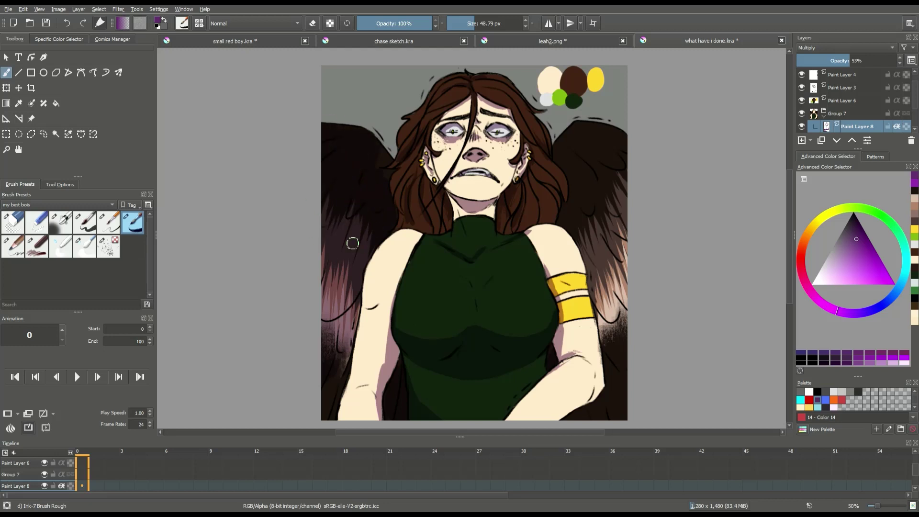
{"action": "scroll", "coordinate": [339, 274], "scroll_direction": "down", "scroll_amount": 1}
{"action": "mouse_move", "coordinate": [526, 153]}
{"action": "left_mouse_down"}
{"action": "mouse_move", "coordinate": [523, 274]}
{"action": "mouse_move", "coordinate": [507, 186]}
{"action": "mouse_move", "coordinate": [491, 181]}
{"action": "left_mouse_up"}
{"action": "scroll", "coordinate": [507, 265], "scroll_direction": "up", "scroll_amount": 1}
- Erase the wing shadow that spills onto the right-hand arm and restore normal painting mode
{"action": "key", "text": "e"}
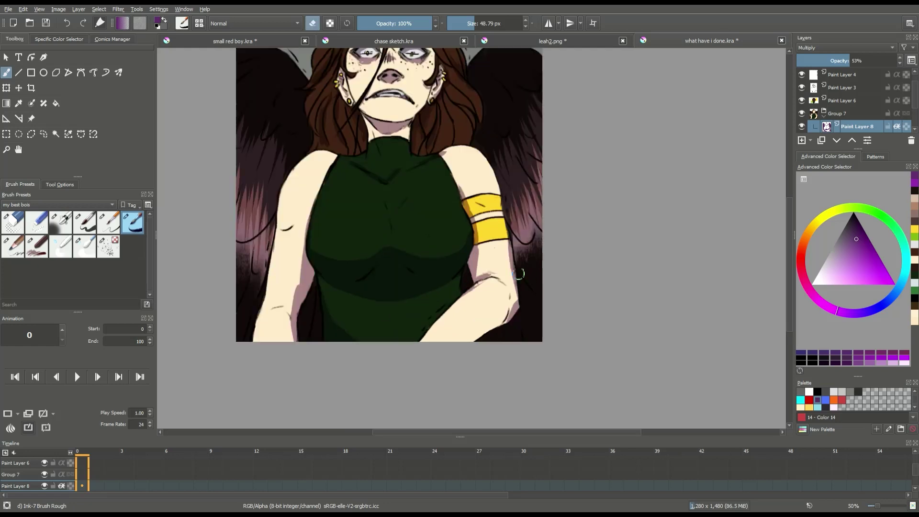
{"action": "mouse_move", "coordinate": [517, 237]}
{"action": "left_mouse_down"}
{"action": "mouse_move", "coordinate": [514, 305]}
{"action": "mouse_move", "coordinate": [490, 323]}
{"action": "left_mouse_up"}
{"action": "scroll", "coordinate": [434, 246], "scroll_direction": "down", "scroll_amount": 1}
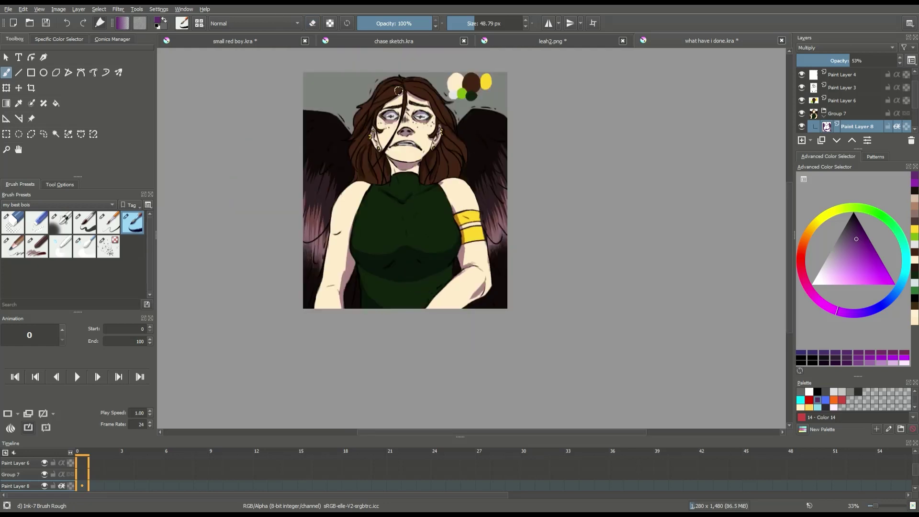
{"action": "scroll", "coordinate": [397, 113], "scroll_direction": "up", "scroll_amount": 2}
{"action": "left_click", "coordinate": [84, 252]}
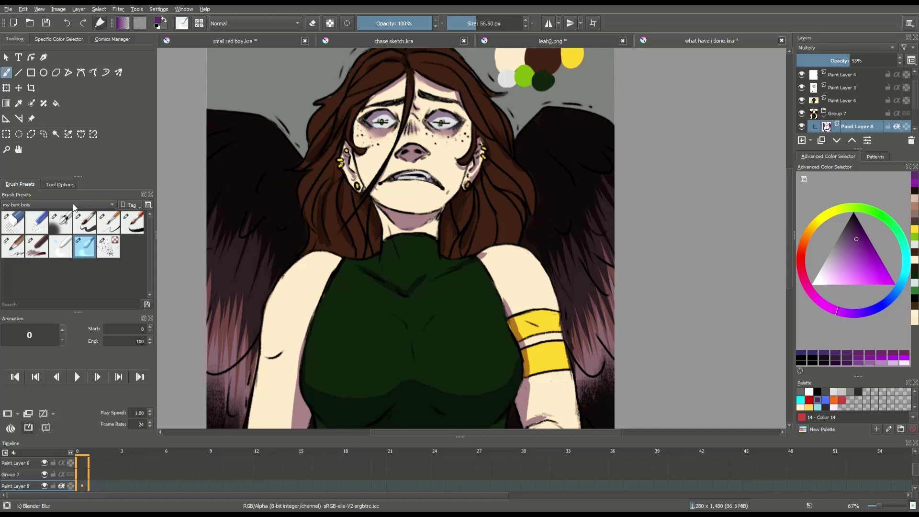
{"action": "left_click", "coordinate": [132, 224]}
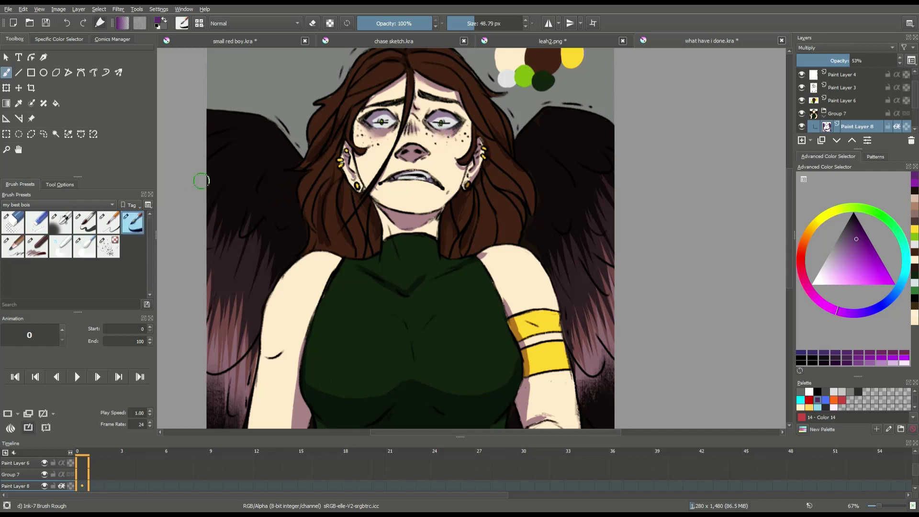
- With Group 7 active, choose the Texture Splat brush, sample the hair's dark brown and save the drawing
{"action": "left_click", "coordinate": [109, 246]}
{"action": "left_click", "coordinate": [855, 114]}
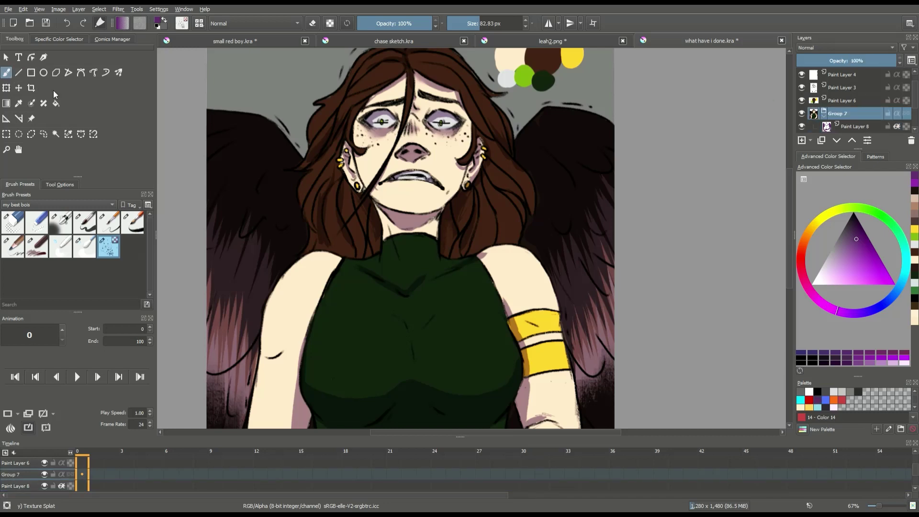
{"action": "left_click", "coordinate": [18, 103]}
{"action": "left_click", "coordinate": [379, 60]}
{"action": "left_click", "coordinate": [6, 72]}
{"action": "scroll", "coordinate": [336, 80], "scroll_direction": "up", "scroll_amount": 2}
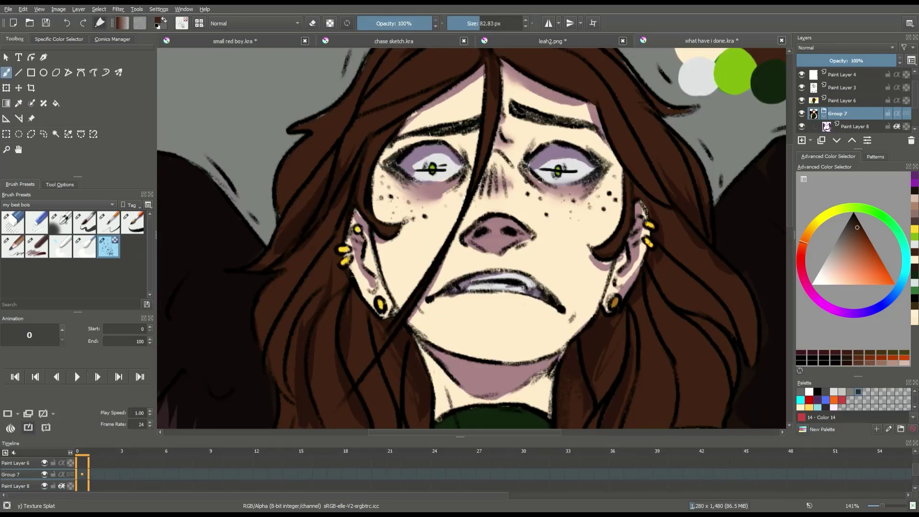
{"action": "key", "text": "ctrl+s"}
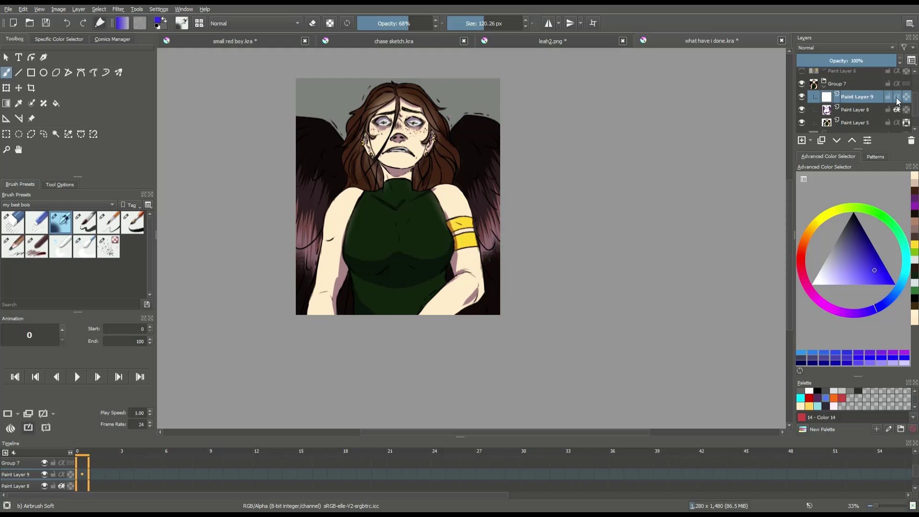
- Make Paint Layer 9 inherit alpha and cover the whole figure in solid deep blue with a large Basic-5 Size brush
{"action": "left_click", "coordinate": [897, 98]}
{"action": "scroll", "coordinate": [351, 99], "scroll_direction": "up", "scroll_amount": 1}
{"action": "mouse_move", "coordinate": [271, 131]}
{"action": "left_mouse_down"}
{"action": "mouse_move", "coordinate": [303, 92]}
{"action": "mouse_move", "coordinate": [274, 152]}
{"action": "mouse_move", "coordinate": [338, 124]}
{"action": "left_mouse_up"}
{"action": "left_click", "coordinate": [85, 223]}
{"action": "scroll", "coordinate": [338, 124], "scroll_direction": "down", "scroll_amount": 1}
{"action": "mouse_move", "coordinate": [387, 91]}
{"action": "left_mouse_down"}
{"action": "mouse_move", "coordinate": [458, 116]}
{"action": "mouse_move", "coordinate": [292, 239]}
{"action": "mouse_move", "coordinate": [491, 152]}
{"action": "mouse_move", "coordinate": [287, 273]}
{"action": "left_mouse_up"}
{"action": "mouse_move", "coordinate": [479, 182]}
{"action": "left_mouse_down"}
{"action": "mouse_move", "coordinate": [503, 257]}
{"action": "mouse_move", "coordinate": [364, 233]}
{"action": "left_mouse_up"}
{"action": "scroll", "coordinate": [364, 233], "scroll_direction": "up", "scroll_amount": 1}
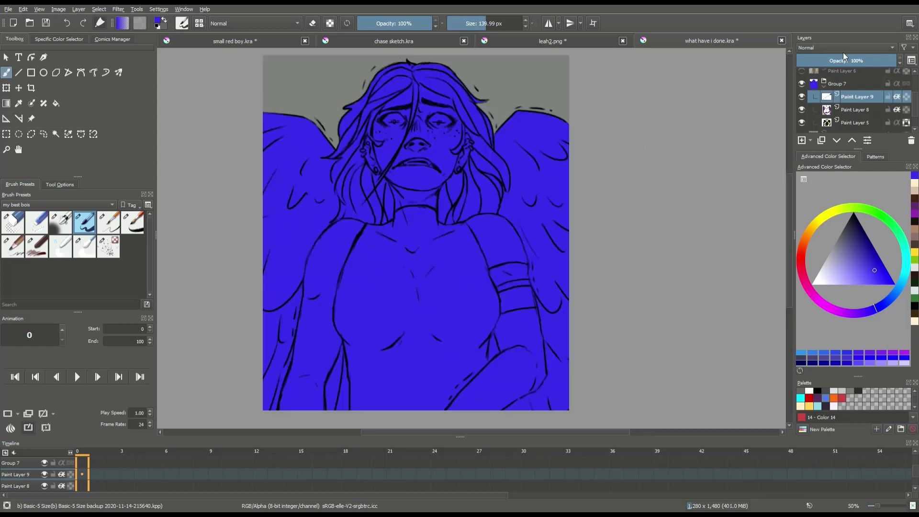
- Try Overlay, Lighten and Addition blending modes on the solid blue Paint Layer 9
{"action": "key", "text": "Down"}
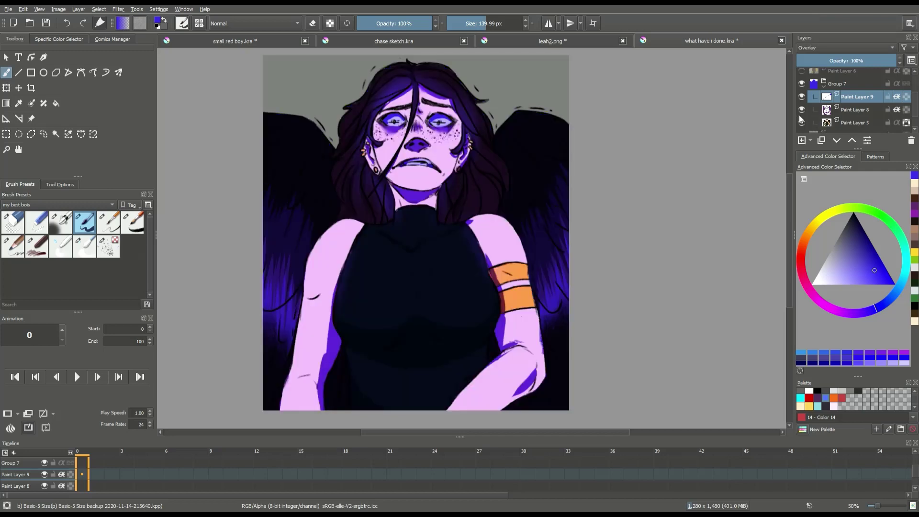
{"action": "key", "text": "Up"}
{"action": "key", "text": "Up"}
{"action": "key", "text": "Up"}
{"action": "key", "text": "alt+shift+equal"}
{"action": "key", "text": "alt+shift+equal"}
{"action": "key", "text": "alt+shift+equal"}
{"action": "key", "text": "alt+shift+equal"}
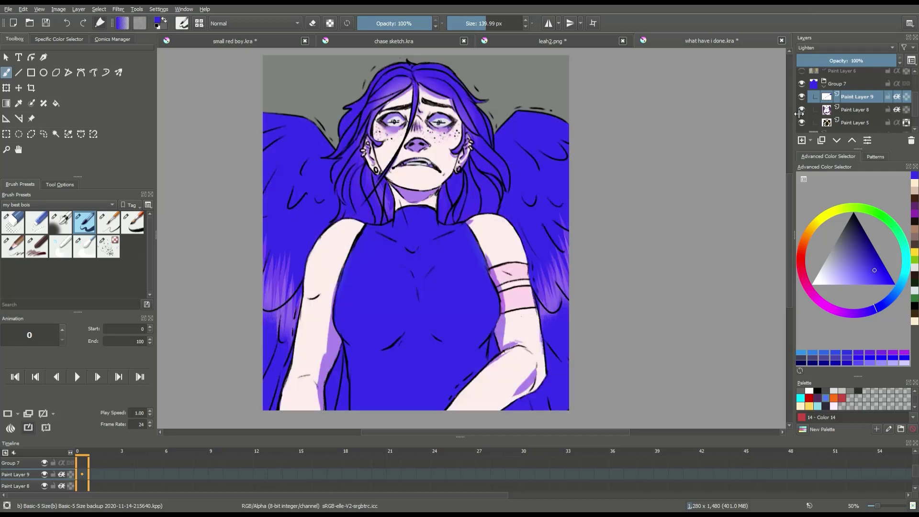
{"action": "key", "text": "alt+shift+equal"}
{"action": "key", "text": "alt+shift+equal"}
{"action": "key", "text": "alt+shift+equal"}
{"action": "key", "text": "alt+shift+equal"}
{"action": "key", "text": "alt+shift+equal"}
{"action": "key", "text": "alt+shift+equal"}
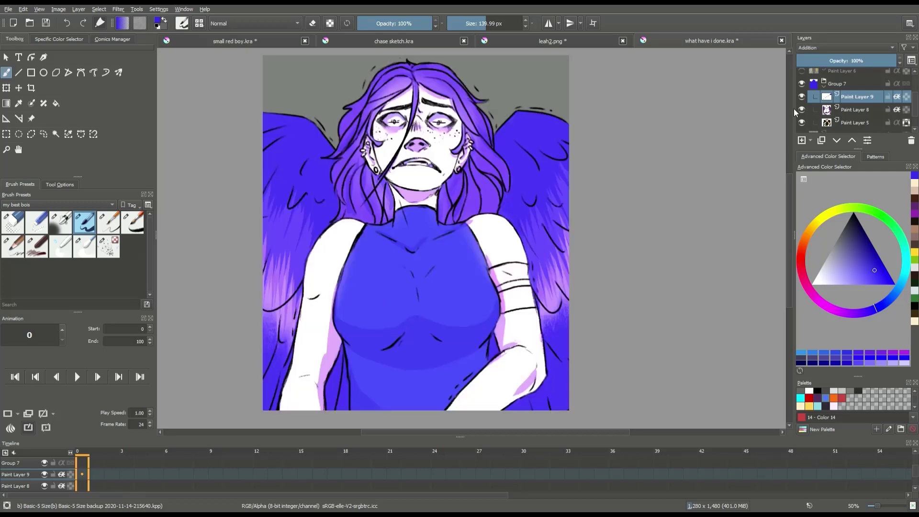
- Set Paint Layer 9 to Multiply blending at 77% opacity
{"action": "key", "text": "alt+shift+equal"}
{"action": "key", "text": "alt+shift+equal"}
{"action": "key", "text": "alt+shift+equal"}
{"action": "key", "text": "alt+shift+equal"}
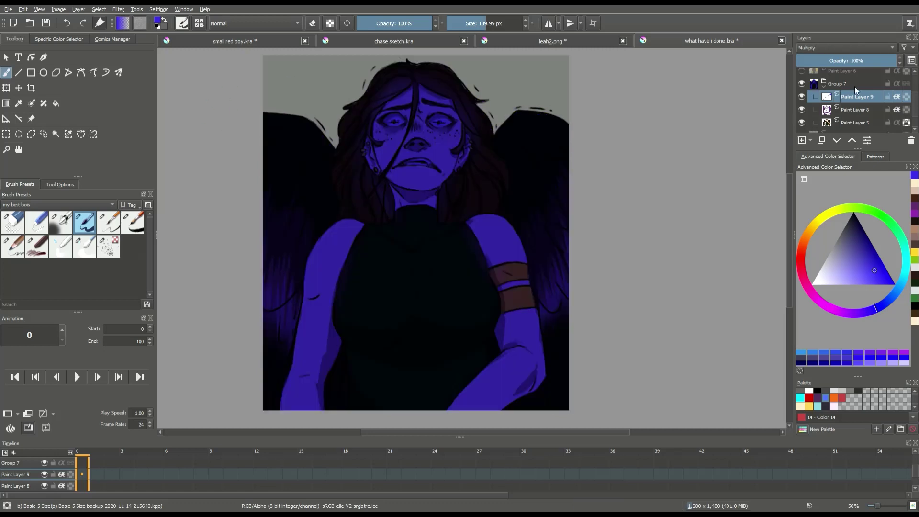
{"action": "left_click", "coordinate": [874, 61]}
- Erase the blue multiply layer along the hair's outer strands and upper wing edges with the Ink-7 Brush Rough in eraser mode
{"action": "scroll", "coordinate": [281, 102], "scroll_direction": "up", "scroll_amount": 1}
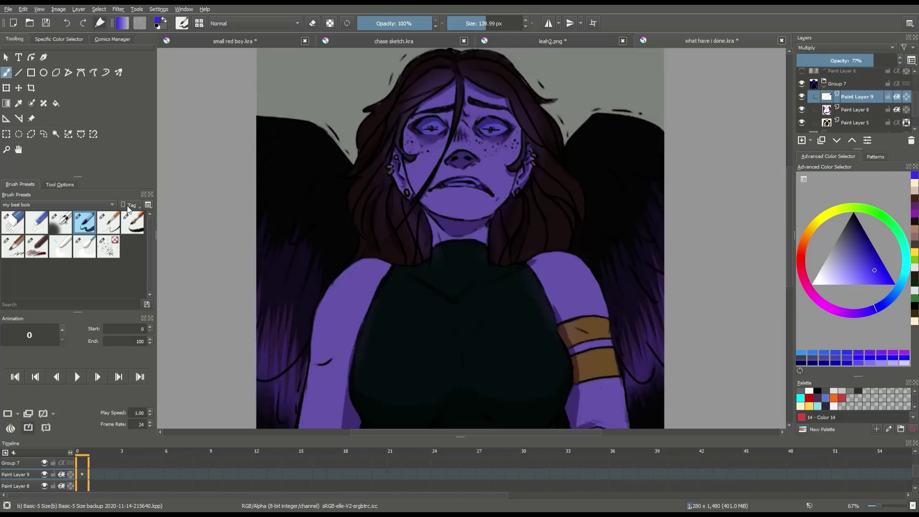
{"action": "left_click", "coordinate": [132, 222]}
{"action": "key", "text": "e"}
{"action": "scroll", "coordinate": [265, 131], "scroll_direction": "up", "scroll_amount": 1}
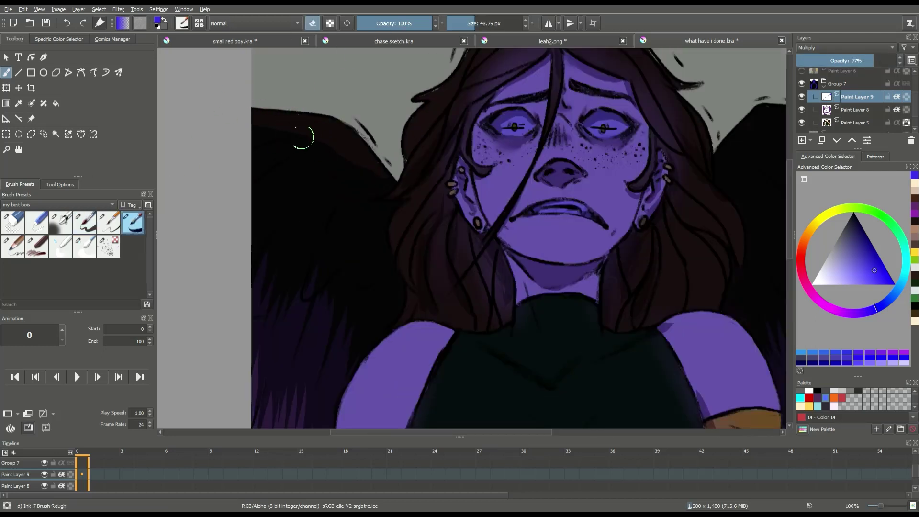
{"action": "scroll", "coordinate": [303, 136], "scroll_direction": "down", "scroll_amount": 2}
{"action": "scroll", "coordinate": [383, 182], "scroll_direction": "up", "scroll_amount": 2}
{"action": "mouse_move", "coordinate": [391, 166]}
{"action": "left_mouse_down"}
{"action": "mouse_move", "coordinate": [461, 64]}
{"action": "mouse_move", "coordinate": [654, 82]}
{"action": "mouse_move", "coordinate": [754, 114]}
{"action": "mouse_move", "coordinate": [591, 69]}
{"action": "mouse_move", "coordinate": [692, 122]}
{"action": "left_mouse_up"}
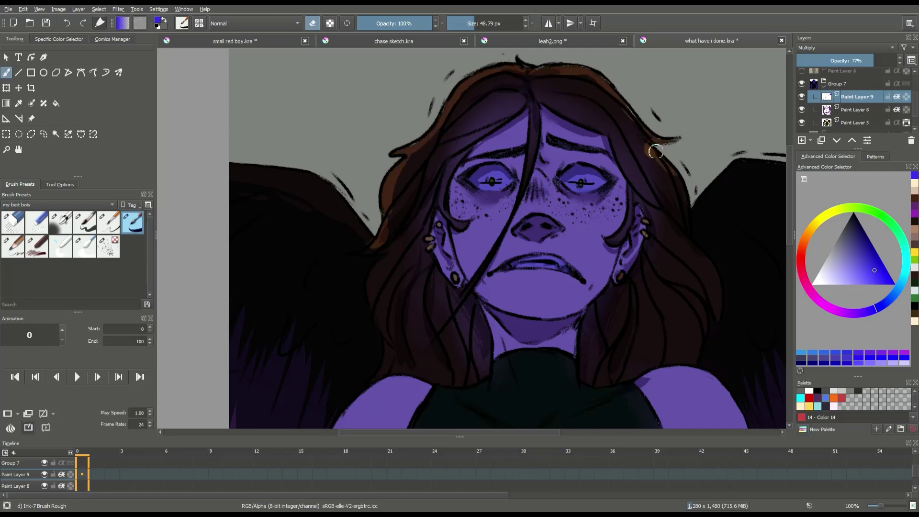
{"action": "scroll", "coordinate": [666, 153], "scroll_direction": "down", "scroll_amount": 1}
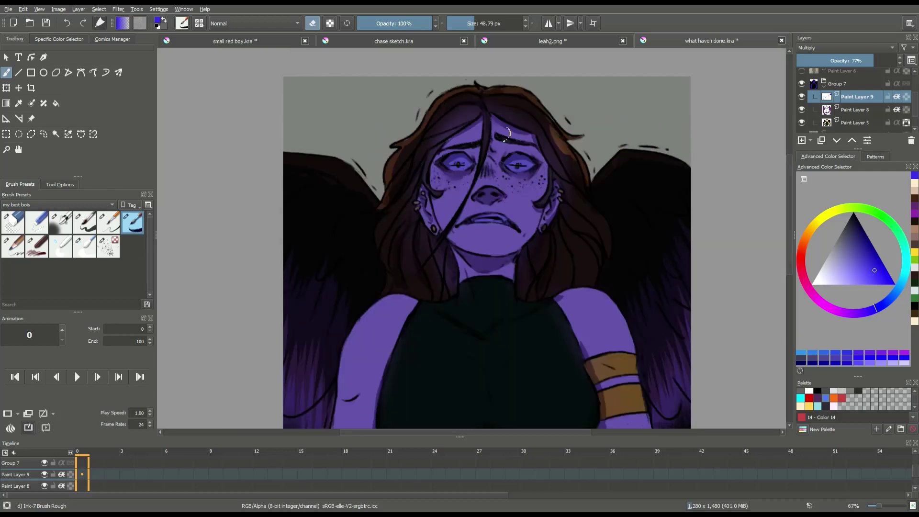
{"action": "scroll", "coordinate": [424, 142], "scroll_direction": "up", "scroll_amount": 1}
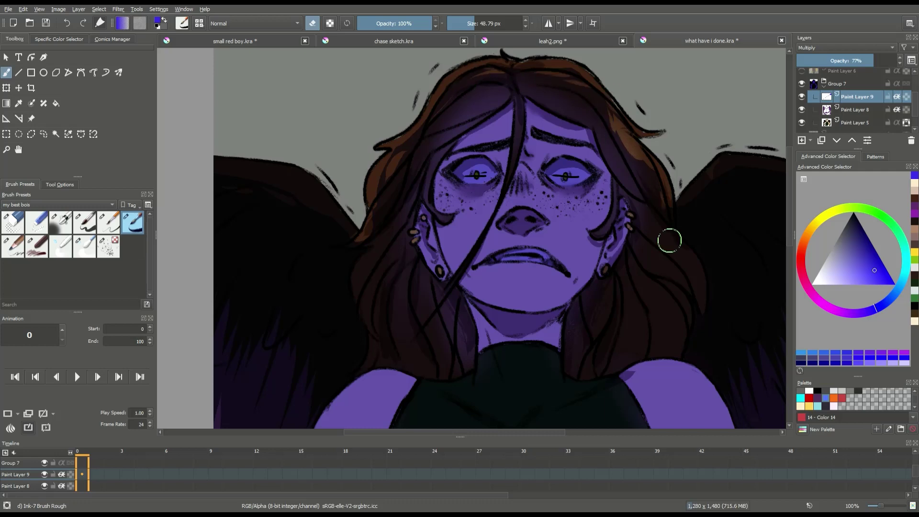
{"action": "scroll", "coordinate": [390, 251], "scroll_direction": "down", "scroll_amount": 1}
{"action": "scroll", "coordinate": [411, 168], "scroll_direction": "down", "scroll_amount": 2}
{"action": "scroll", "coordinate": [352, 307], "scroll_direction": "up", "scroll_amount": 2}
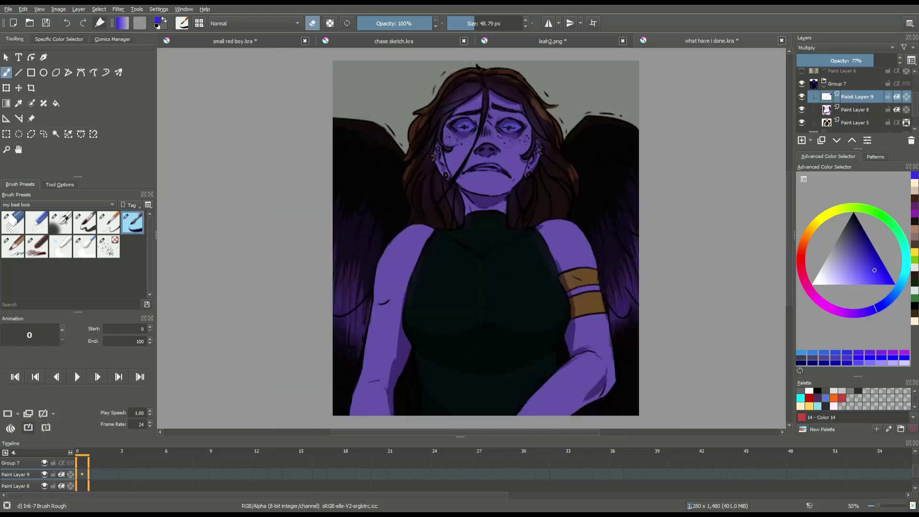
- Erase light patches from the multiply layer along the tops of both shoulders and on the gold armbands
{"action": "mouse_move", "coordinate": [389, 256]}
{"action": "left_mouse_down"}
{"action": "mouse_move", "coordinate": [425, 210]}
{"action": "mouse_move", "coordinate": [453, 201]}
{"action": "left_mouse_up"}
{"action": "left_click_drag", "start_coordinate": [615, 190], "coordinate": [668, 213]}
{"action": "scroll", "coordinate": [415, 171], "scroll_direction": "down", "scroll_amount": 2}
{"action": "scroll", "coordinate": [414, 163], "scroll_direction": "up", "scroll_amount": 2}
{"action": "left_click_drag", "start_coordinate": [417, 236], "coordinate": [452, 205]}
{"action": "scroll", "coordinate": [482, 181], "scroll_direction": "down", "scroll_amount": 1}
{"action": "scroll", "coordinate": [468, 201], "scroll_direction": "up", "scroll_amount": 1}
{"action": "scroll", "coordinate": [449, 143], "scroll_direction": "down", "scroll_amount": 1}
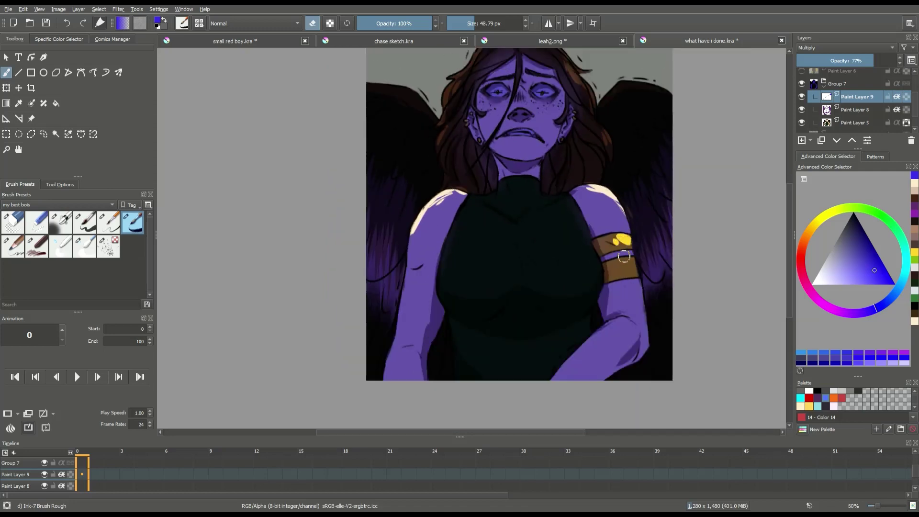
- Erase small highlights from the multiply layer on both ears, the earrings, the eyes and both sides of the jaw
{"action": "scroll", "coordinate": [416, 238], "scroll_direction": "up", "scroll_amount": 2}
{"action": "left_click_drag", "start_coordinate": [416, 237], "coordinate": [416, 246]}
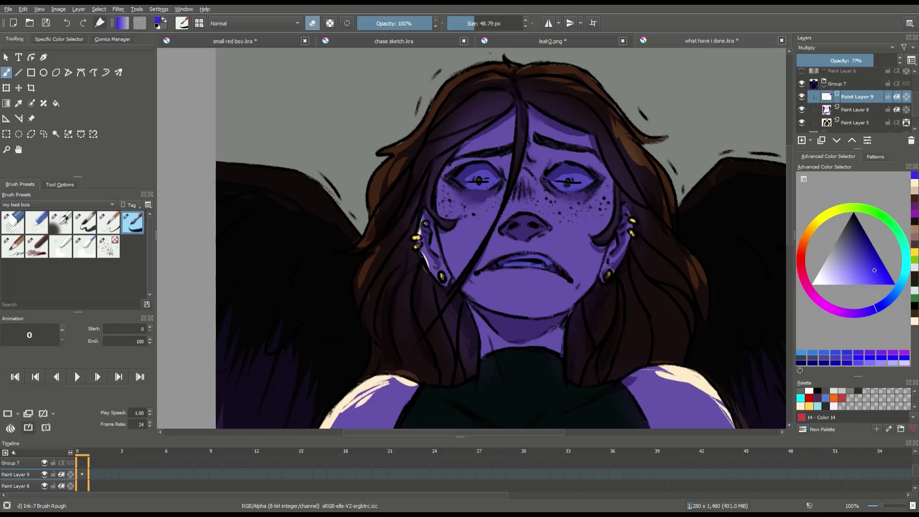
{"action": "left_click_drag", "start_coordinate": [625, 210], "coordinate": [625, 248]}
{"action": "left_click_drag", "start_coordinate": [474, 184], "coordinate": [484, 186]}
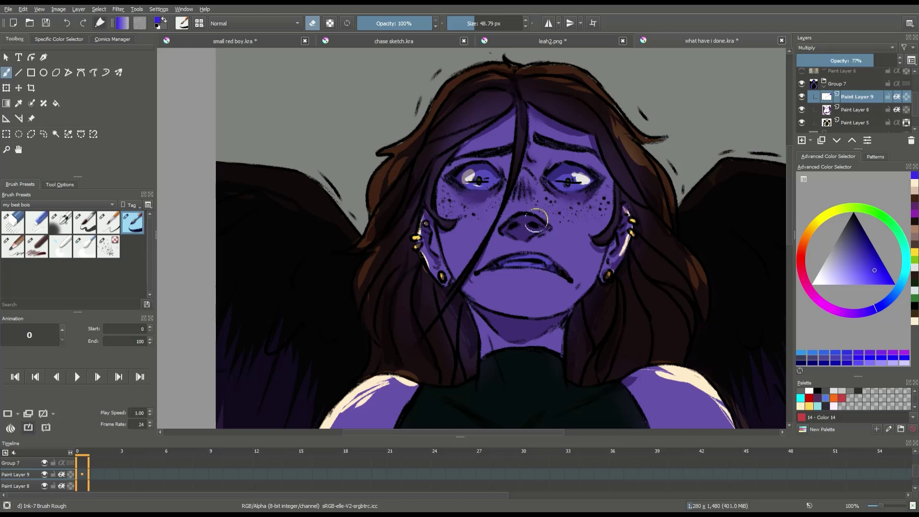
{"action": "left_click_drag", "start_coordinate": [442, 235], "coordinate": [455, 277]}
{"action": "left_click_drag", "start_coordinate": [603, 249], "coordinate": [579, 293]}
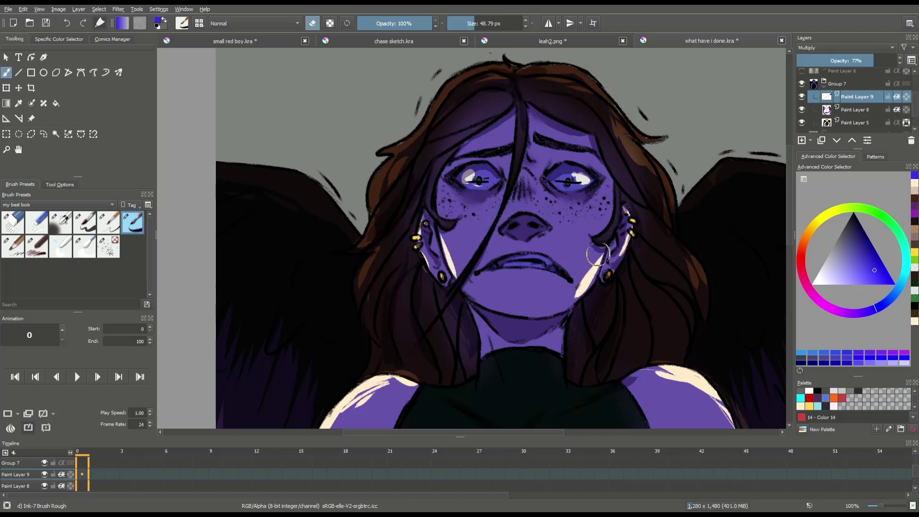
- Erase thin highlights from the multiply layer along the neck sides, the collar edges and the sides of the green top
{"action": "scroll", "coordinate": [460, 235], "scroll_direction": "down", "scroll_amount": 2}
{"action": "scroll", "coordinate": [466, 265], "scroll_direction": "up", "scroll_amount": 1}
{"action": "left_click_drag", "start_coordinate": [467, 265], "coordinate": [470, 289]}
{"action": "left_click_drag", "start_coordinate": [522, 261], "coordinate": [522, 295]}
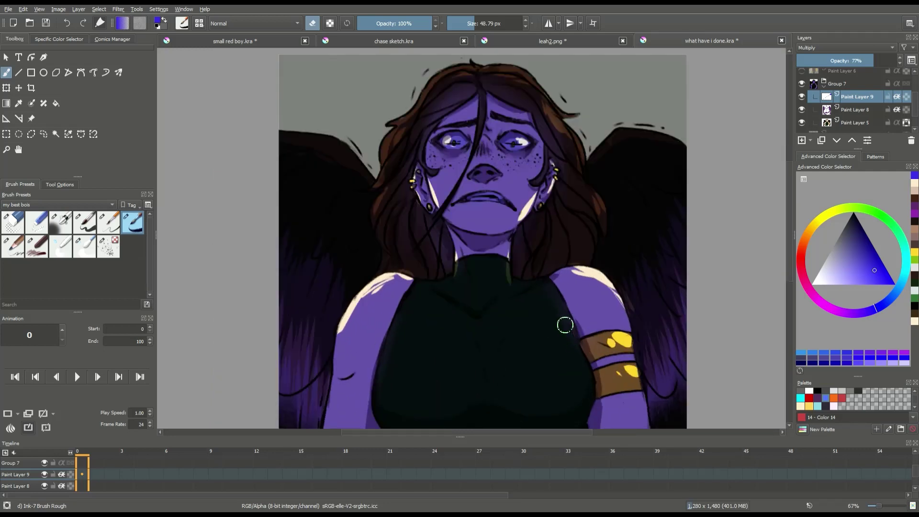
{"action": "scroll", "coordinate": [390, 357], "scroll_direction": "down", "scroll_amount": 2}
{"action": "scroll", "coordinate": [458, 361], "scroll_direction": "up", "scroll_amount": 1}
{"action": "scroll", "coordinate": [458, 361], "scroll_direction": "down", "scroll_amount": 1}
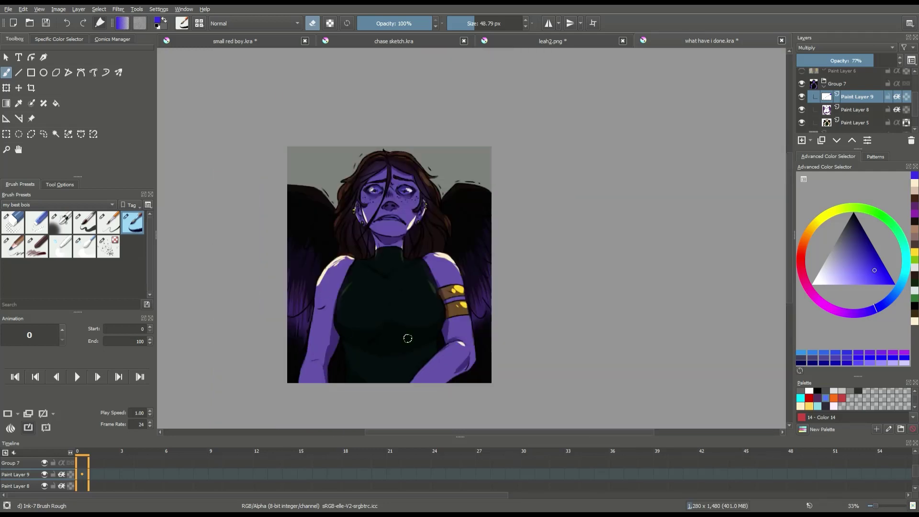
- Softly erase the multiply layer over the hair, wings, arms and chest with the Airbrush Soft brush in eraser mode
{"action": "left_click", "coordinate": [61, 223]}
{"action": "scroll", "coordinate": [316, 201], "scroll_direction": "up", "scroll_amount": 2}
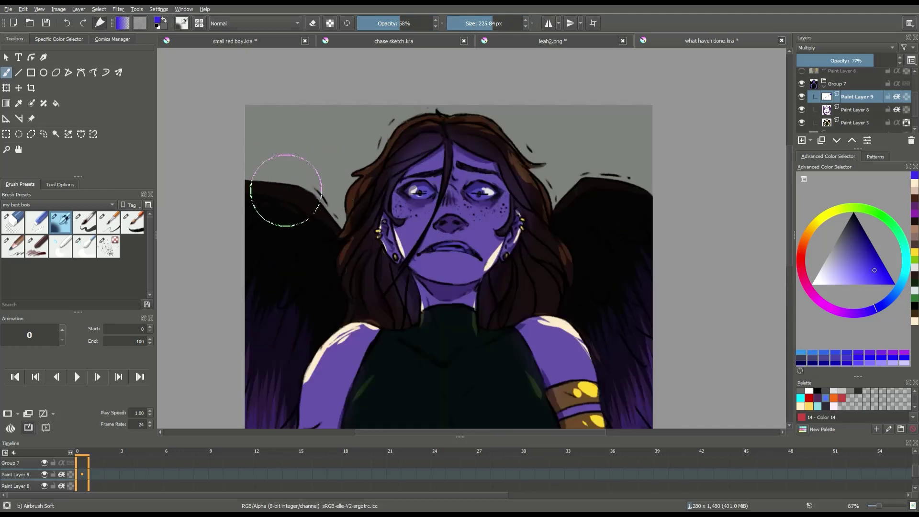
{"action": "left_click_drag", "start_coordinate": [316, 223], "coordinate": [349, 291]}
{"action": "key", "text": "e"}
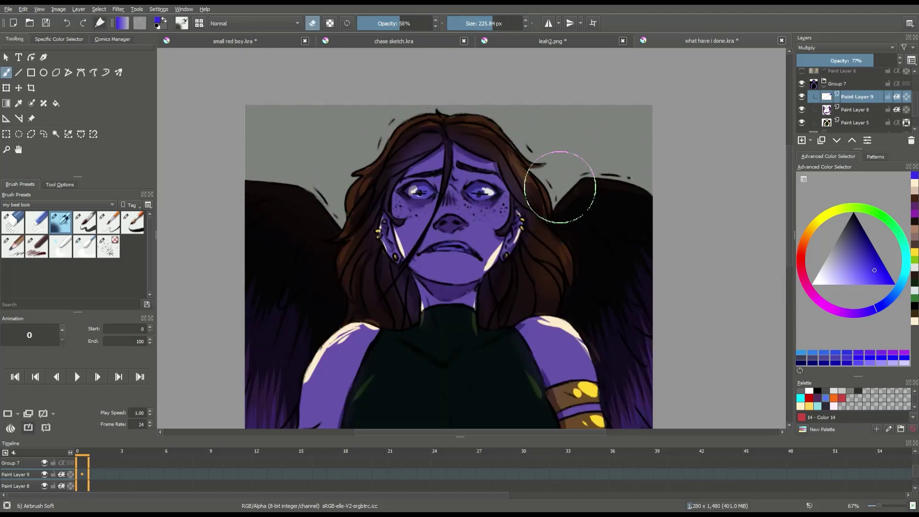
{"action": "scroll", "coordinate": [394, 220], "scroll_direction": "down", "scroll_amount": 1}
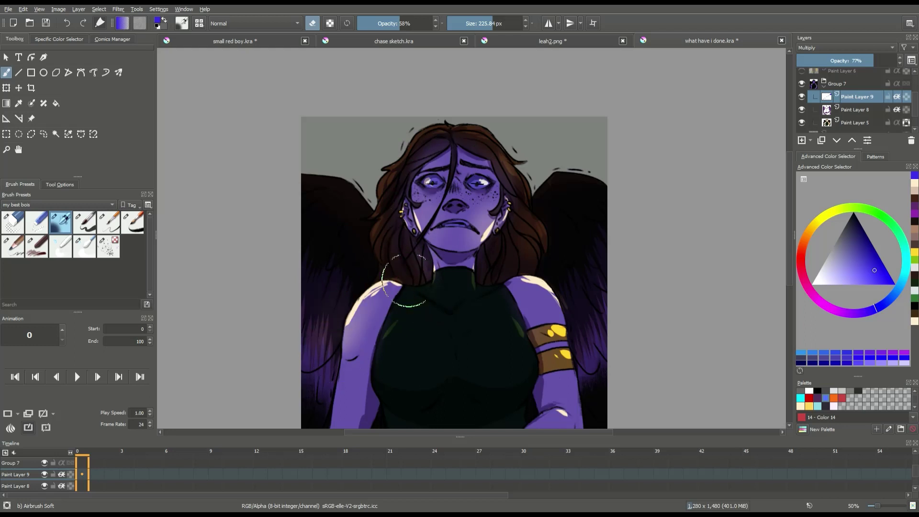
{"action": "scroll", "coordinate": [370, 195], "scroll_direction": "down", "scroll_amount": 1}
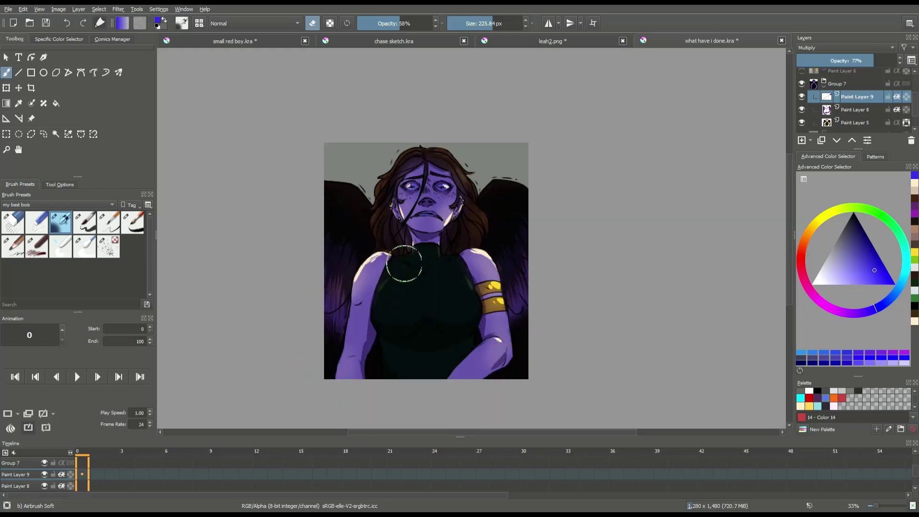
{"action": "scroll", "coordinate": [424, 142], "scroll_direction": "up", "scroll_amount": 1}
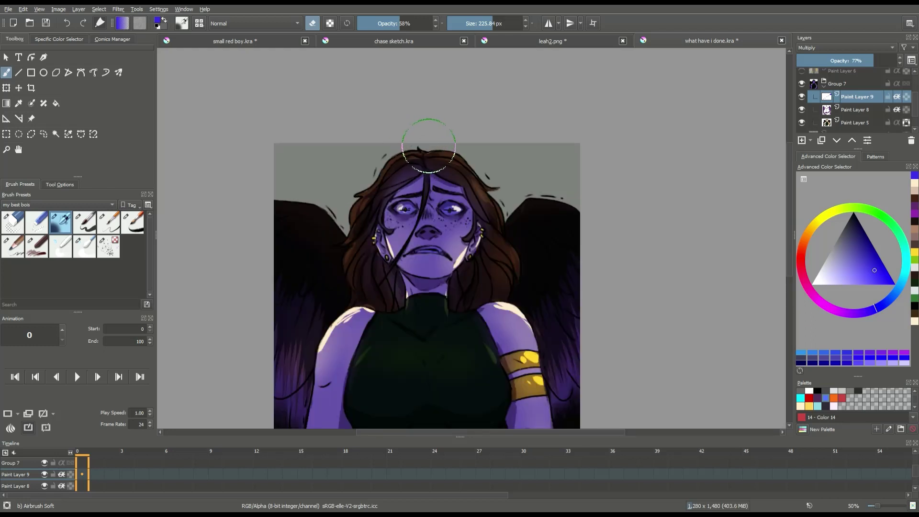
{"action": "scroll", "coordinate": [433, 163], "scroll_direction": "down", "scroll_amount": 1}
{"action": "scroll", "coordinate": [371, 288], "scroll_direction": "up", "scroll_amount": 2}
- Smooth the hard highlight edges on both shoulders, the forearm and the armbands with the Blender Blur brush
{"action": "key", "text": "/"}
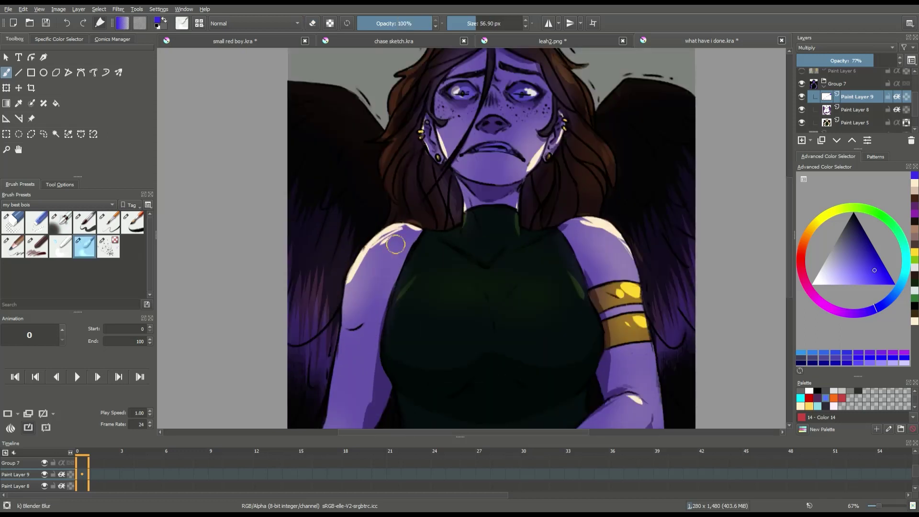
{"action": "mouse_move", "coordinate": [385, 239]}
{"action": "left_mouse_down"}
{"action": "mouse_move", "coordinate": [411, 230]}
{"action": "mouse_move", "coordinate": [360, 271]}
{"action": "left_mouse_up"}
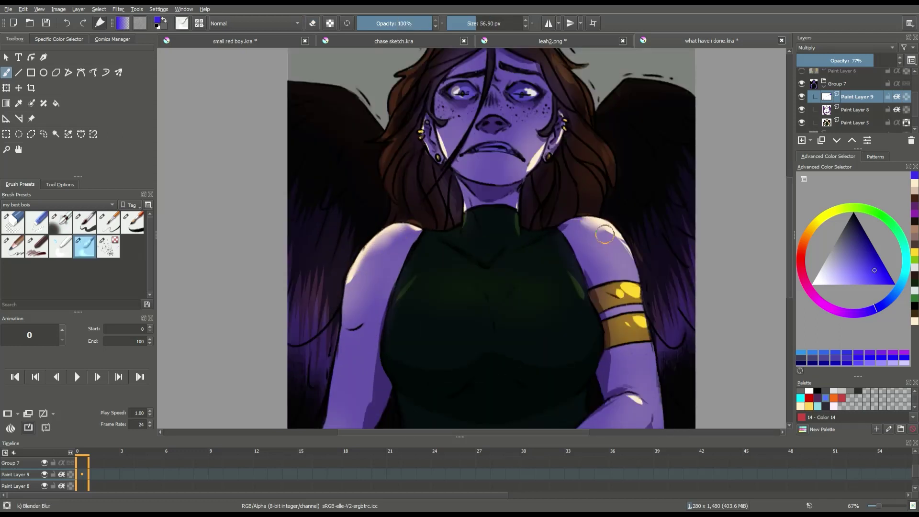
{"action": "scroll", "coordinate": [622, 246], "scroll_direction": "down", "scroll_amount": 1}
{"action": "scroll", "coordinate": [549, 239], "scroll_direction": "up", "scroll_amount": 1}
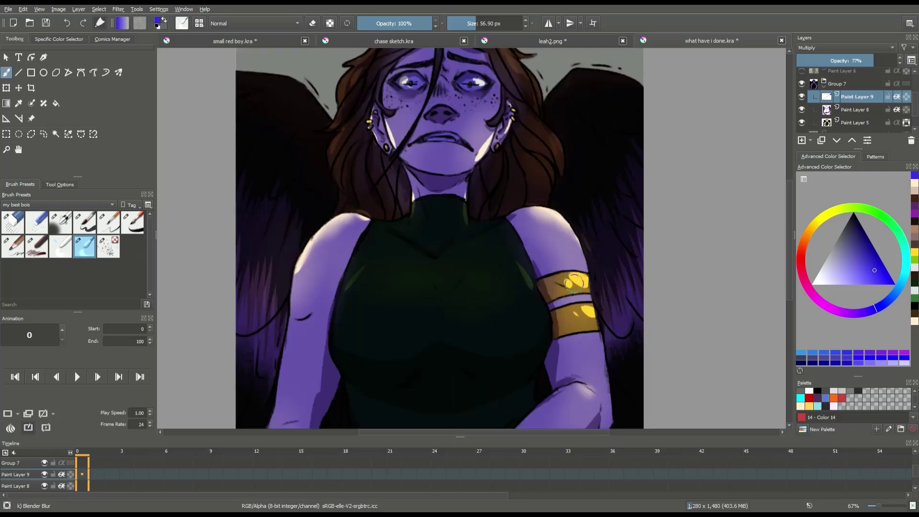
{"action": "scroll", "coordinate": [394, 147], "scroll_direction": "up", "scroll_amount": 2}
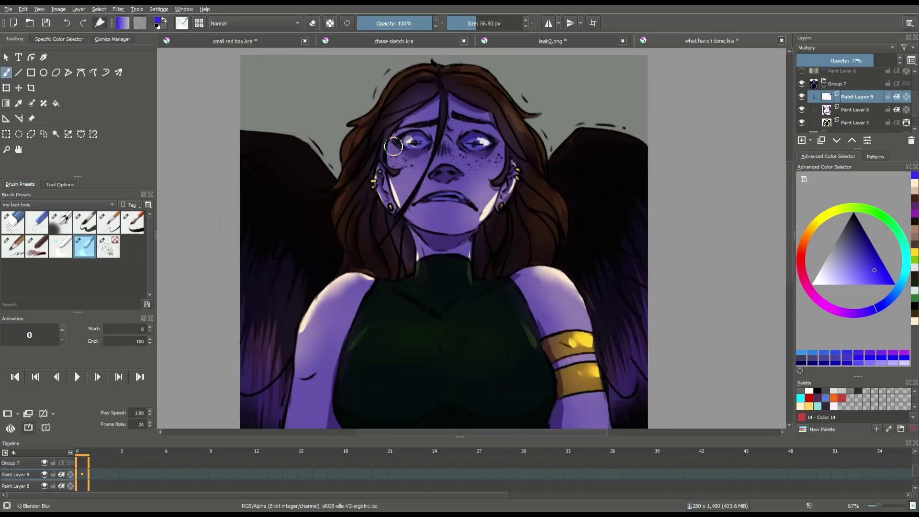
- With the Charcoal Pencil Medium and the layer's alpha locked, edge the jaw highlights in light orange
{"action": "left_click", "coordinate": [804, 271]}
{"action": "left_click", "coordinate": [13, 246]}
{"action": "key", "text": "1"}
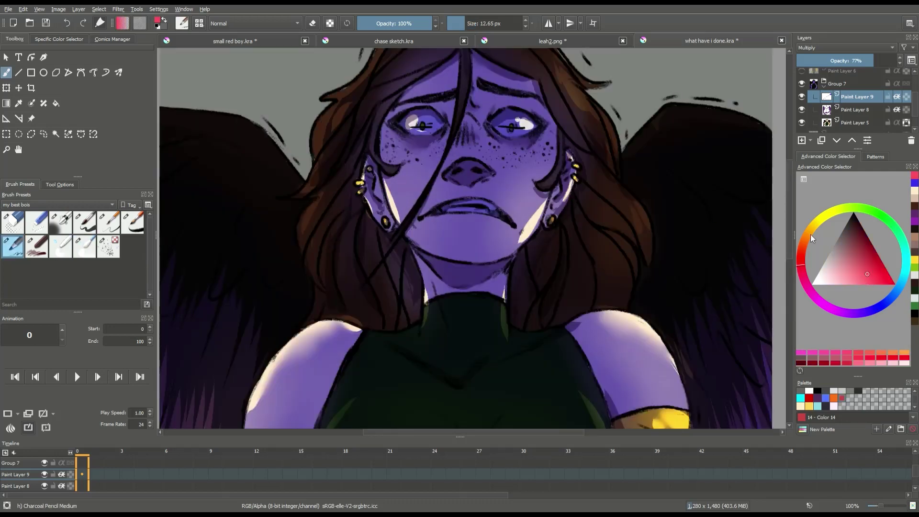
{"action": "left_click", "coordinate": [811, 238]}
{"action": "scroll", "coordinate": [354, 135], "scroll_direction": "up", "scroll_amount": 1}
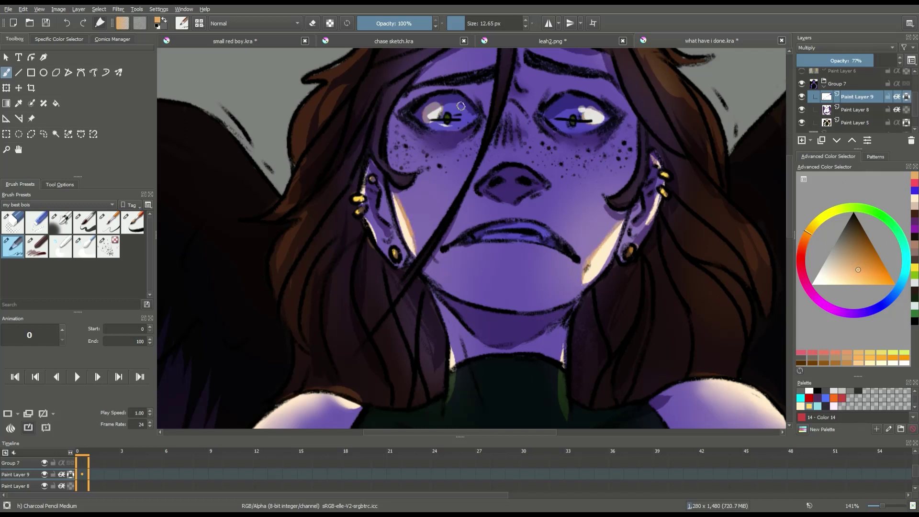
{"action": "scroll", "coordinate": [364, 223], "scroll_direction": "down", "scroll_amount": 1}
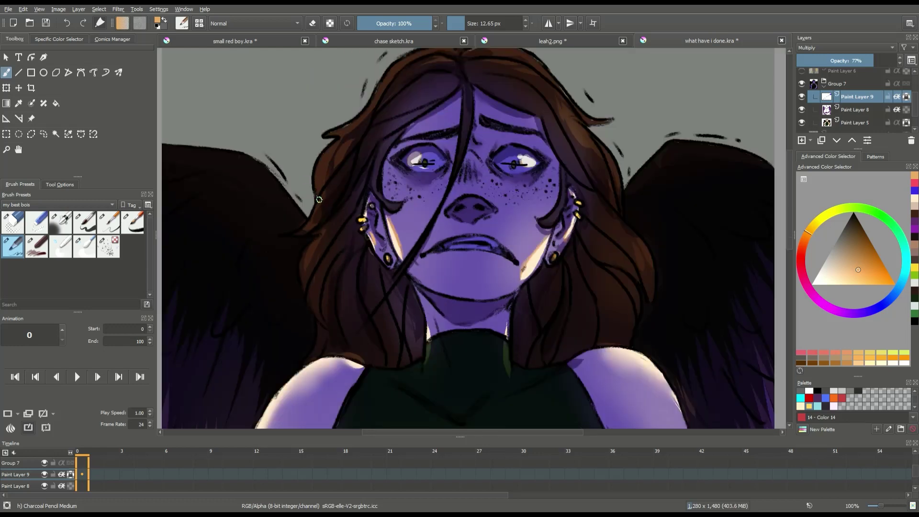
- Edge the highlights on both shoulders and upper arms with light orange pencil strokes
{"action": "scroll", "coordinate": [347, 318], "scroll_direction": "down", "scroll_amount": 2}
{"action": "scroll", "coordinate": [347, 412], "scroll_direction": "up", "scroll_amount": 2}
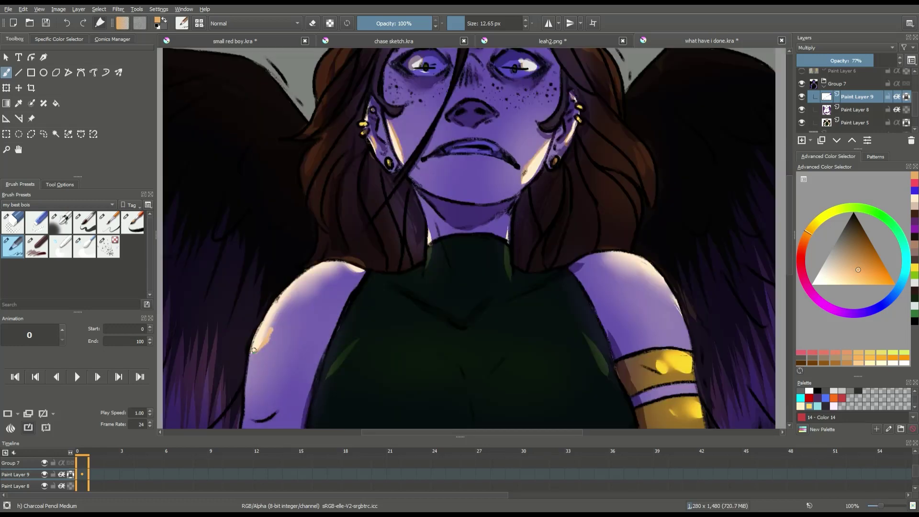
{"action": "scroll", "coordinate": [465, 280], "scroll_direction": "down", "scroll_amount": 1}
{"action": "scroll", "coordinate": [579, 302], "scroll_direction": "up", "scroll_amount": 1}
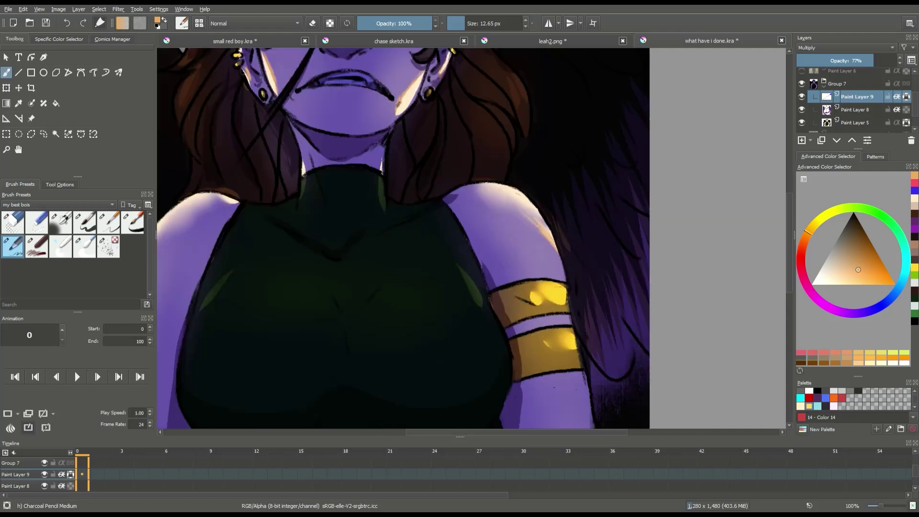
{"action": "scroll", "coordinate": [552, 338], "scroll_direction": "down", "scroll_amount": 2}
{"action": "scroll", "coordinate": [478, 249], "scroll_direction": "up", "scroll_amount": 1}
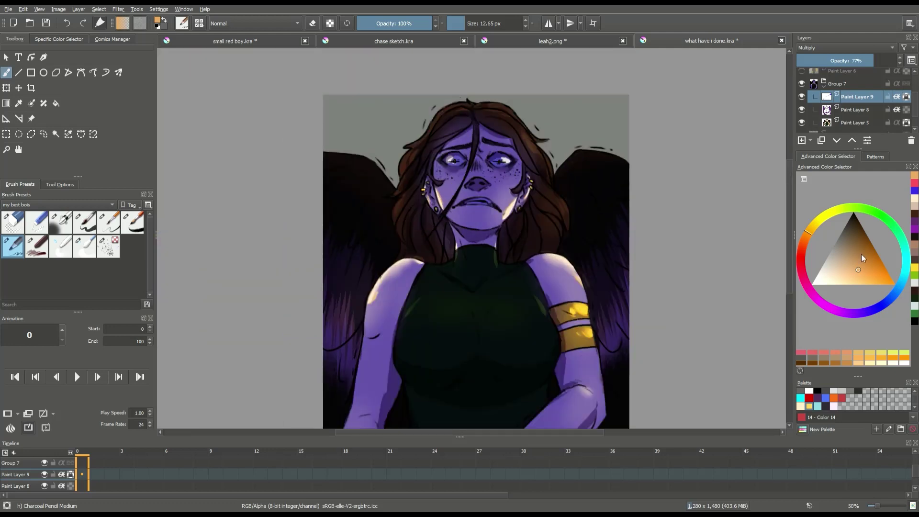
- Switch the pencil to a deeper orange and on to saturated red, and edge the white eye highlights in red
{"action": "left_click", "coordinate": [875, 275]}
{"action": "scroll", "coordinate": [366, 189], "scroll_direction": "up", "scroll_amount": 1}
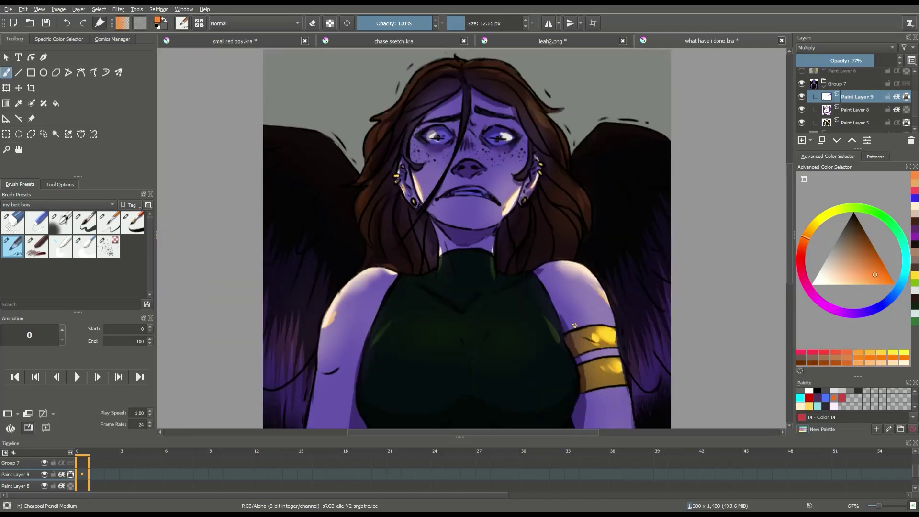
{"action": "left_click", "coordinate": [806, 255]}
{"action": "scroll", "coordinate": [376, 241], "scroll_direction": "up", "scroll_amount": 1}
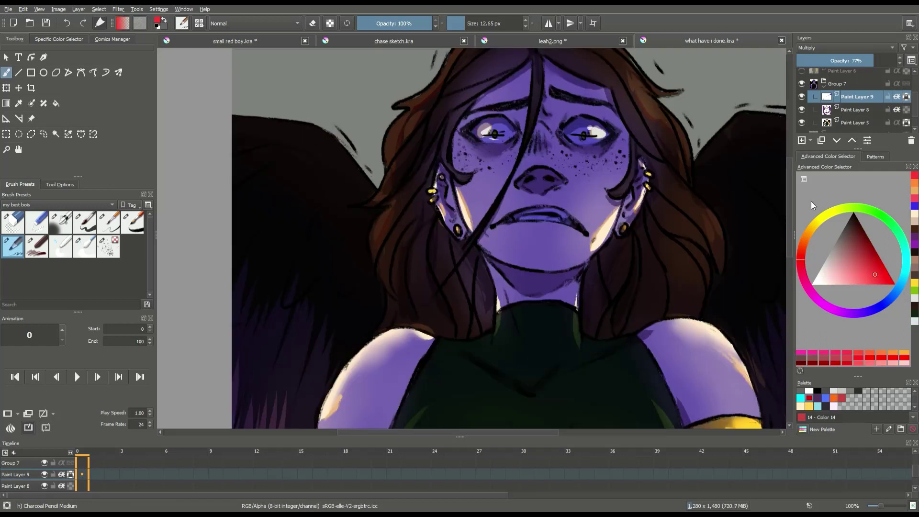
{"action": "scroll", "coordinate": [573, 243], "scroll_direction": "down", "scroll_amount": 1}
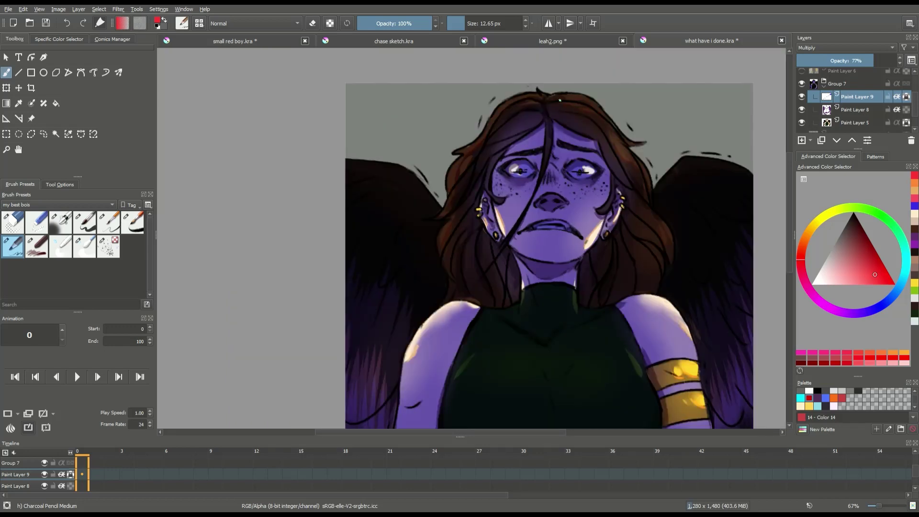
{"action": "scroll", "coordinate": [515, 142], "scroll_direction": "up", "scroll_amount": 2}
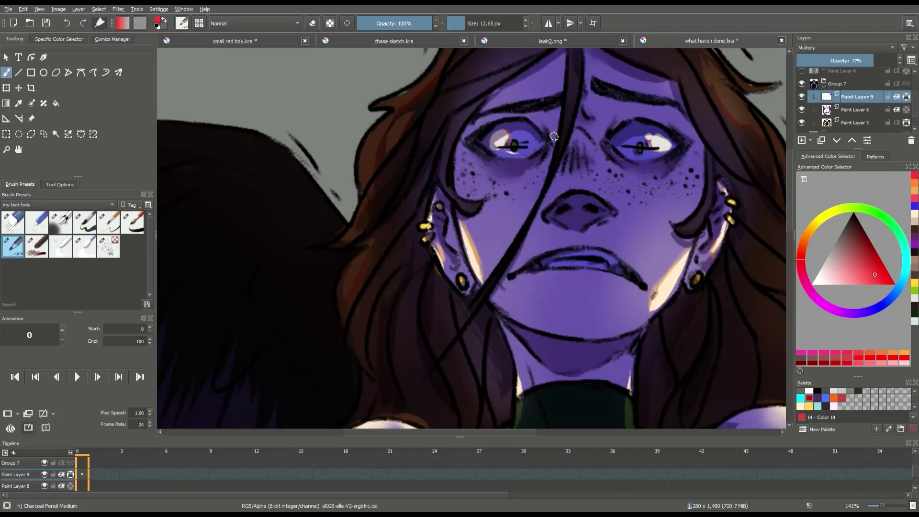
- On the Background layer, block in the sky behind the head with periwinkle and lighter lavender strokes of the Charcoal small-block brush
{"action": "scroll", "coordinate": [554, 137], "scroll_direction": "down", "scroll_amount": 3}
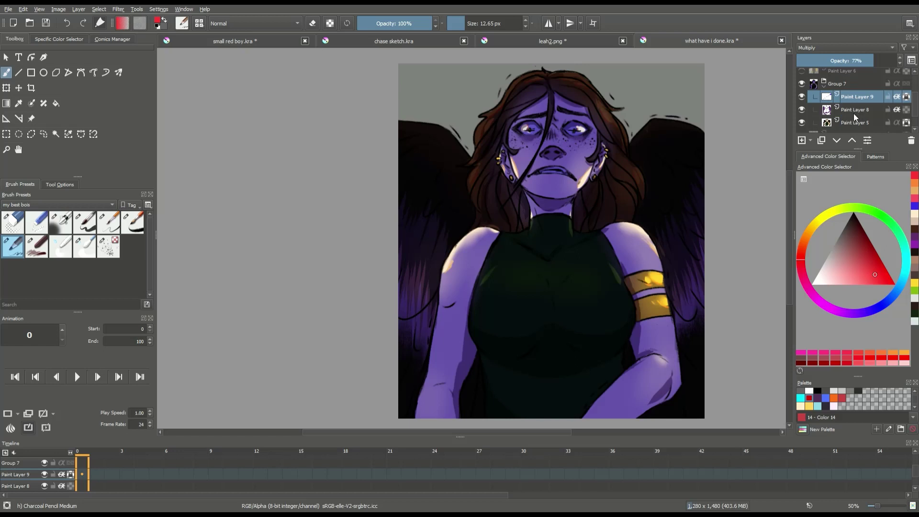
{"action": "scroll", "coordinate": [855, 117], "scroll_direction": "down", "scroll_amount": 1}
{"action": "left_click", "coordinate": [842, 125]}
{"action": "left_click", "coordinate": [879, 306]}
{"action": "left_click", "coordinate": [843, 273]}
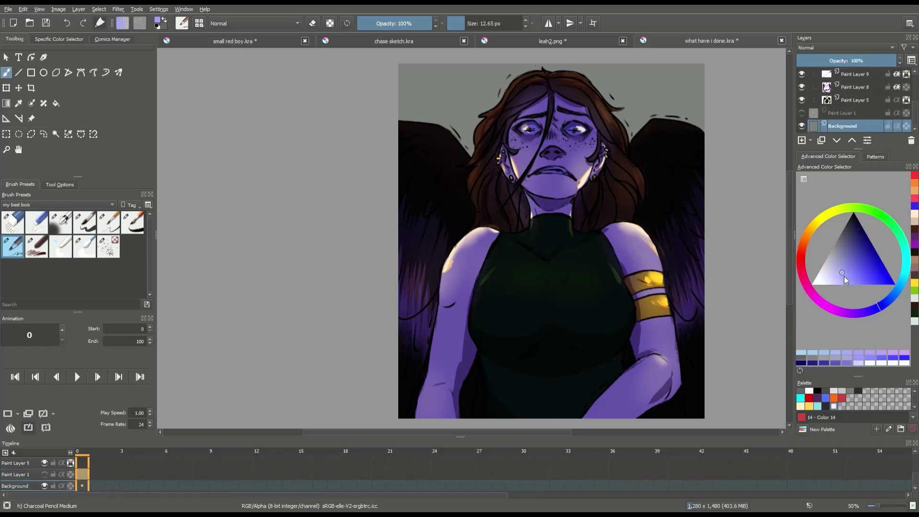
{"action": "left_click", "coordinate": [37, 247]}
{"action": "mouse_move", "coordinate": [431, 76]}
{"action": "left_mouse_down"}
{"action": "mouse_move", "coordinate": [378, 89]}
{"action": "mouse_move", "coordinate": [495, 116]}
{"action": "mouse_move", "coordinate": [580, 57]}
{"action": "mouse_move", "coordinate": [674, 73]}
{"action": "mouse_move", "coordinate": [665, 148]}
{"action": "left_mouse_up"}
{"action": "left_click", "coordinate": [834, 276]}
{"action": "mouse_move", "coordinate": [407, 115]}
{"action": "left_mouse_down"}
{"action": "mouse_move", "coordinate": [492, 110]}
{"action": "mouse_move", "coordinate": [537, 62]}
{"action": "mouse_move", "coordinate": [680, 99]}
{"action": "left_mouse_up"}
- Paint darker slate-blue strokes along the upper edge of the sky and behind the head
{"action": "left_click", "coordinate": [851, 235]}
{"action": "mouse_move", "coordinate": [694, 62]}
{"action": "left_mouse_down"}
{"action": "mouse_move", "coordinate": [718, 97]}
{"action": "mouse_move", "coordinate": [650, 91]}
{"action": "mouse_move", "coordinate": [590, 112]}
{"action": "mouse_move", "coordinate": [692, 115]}
{"action": "mouse_move", "coordinate": [706, 79]}
{"action": "left_mouse_up"}
{"action": "mouse_move", "coordinate": [628, 55]}
{"action": "left_mouse_down"}
{"action": "mouse_move", "coordinate": [510, 108]}
{"action": "mouse_move", "coordinate": [395, 71]}
{"action": "mouse_move", "coordinate": [397, 102]}
{"action": "mouse_move", "coordinate": [444, 66]}
{"action": "mouse_move", "coordinate": [537, 58]}
{"action": "mouse_move", "coordinate": [491, 104]}
{"action": "mouse_move", "coordinate": [590, 57]}
{"action": "left_mouse_up"}
{"action": "mouse_move", "coordinate": [438, 110]}
{"action": "left_mouse_down"}
{"action": "mouse_move", "coordinate": [543, 82]}
{"action": "mouse_move", "coordinate": [612, 111]}
{"action": "left_mouse_up"}
- Add yellow glow strokes to the sky on both sides of the head
{"action": "left_click", "coordinate": [840, 259]}
{"action": "left_click", "coordinate": [825, 215]}
{"action": "left_click", "coordinate": [862, 274]}
{"action": "left_click_drag", "start_coordinate": [666, 99], "coordinate": [689, 116]}
{"action": "left_click_drag", "start_coordinate": [481, 91], "coordinate": [458, 117]}
{"action": "scroll", "coordinate": [426, 199], "scroll_direction": "down", "scroll_amount": 1}
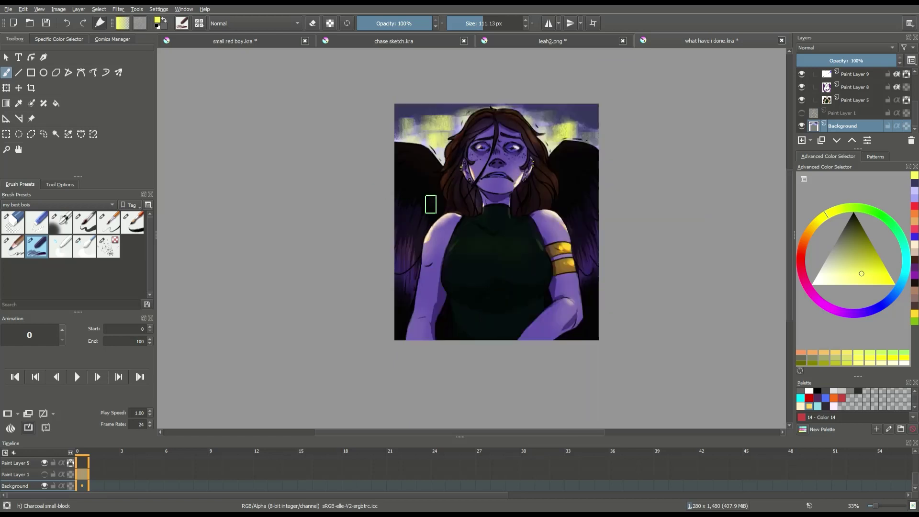
- Darken the sky's upper corners and edges with deep purple and near-black purple strokes
{"action": "scroll", "coordinate": [440, 197], "scroll_direction": "up", "scroll_amount": 1}
{"action": "left_click", "coordinate": [863, 313]}
{"action": "left_click", "coordinate": [858, 242]}
{"action": "left_click_drag", "start_coordinate": [627, 125], "coordinate": [680, 102]}
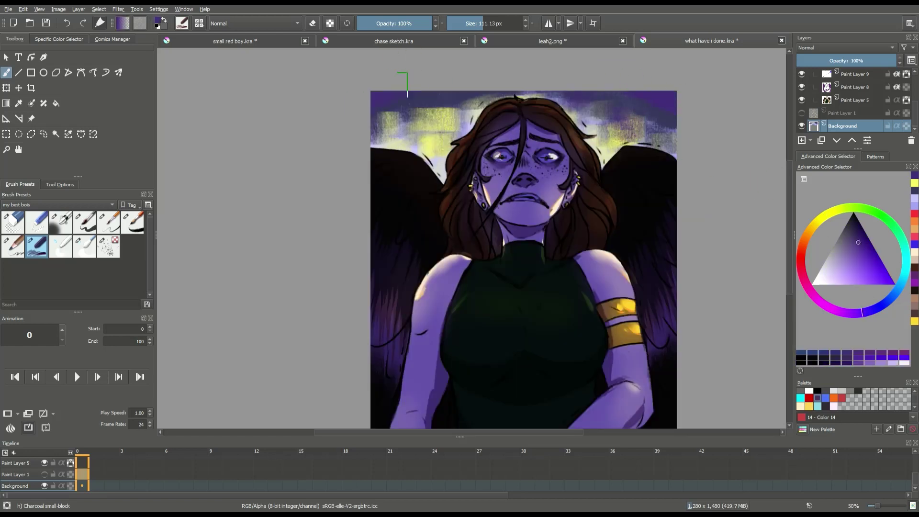
{"action": "left_click_drag", "start_coordinate": [395, 90], "coordinate": [433, 128]}
{"action": "left_click", "coordinate": [856, 226]}
{"action": "mouse_move", "coordinate": [598, 82]}
{"action": "left_mouse_down"}
{"action": "mouse_move", "coordinate": [660, 112]}
{"action": "mouse_move", "coordinate": [420, 86]}
{"action": "mouse_move", "coordinate": [379, 141]}
{"action": "mouse_move", "coordinate": [464, 160]}
{"action": "mouse_move", "coordinate": [420, 150]}
{"action": "left_mouse_up"}
{"action": "scroll", "coordinate": [534, 126], "scroll_direction": "down", "scroll_amount": 1}
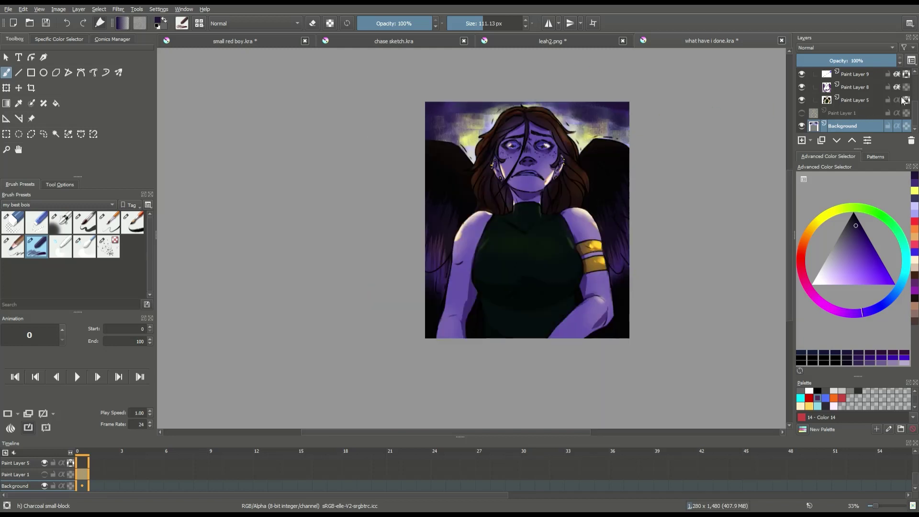
- Add a new layer above Paint Layer 4 and draw a golden-yellow gradient down the canvas from the top
{"action": "scroll", "coordinate": [846, 100], "scroll_direction": "up", "scroll_amount": 3}
{"action": "left_click", "coordinate": [846, 91]}
{"action": "key", "text": "Insert"}
{"action": "left_click", "coordinate": [819, 220]}
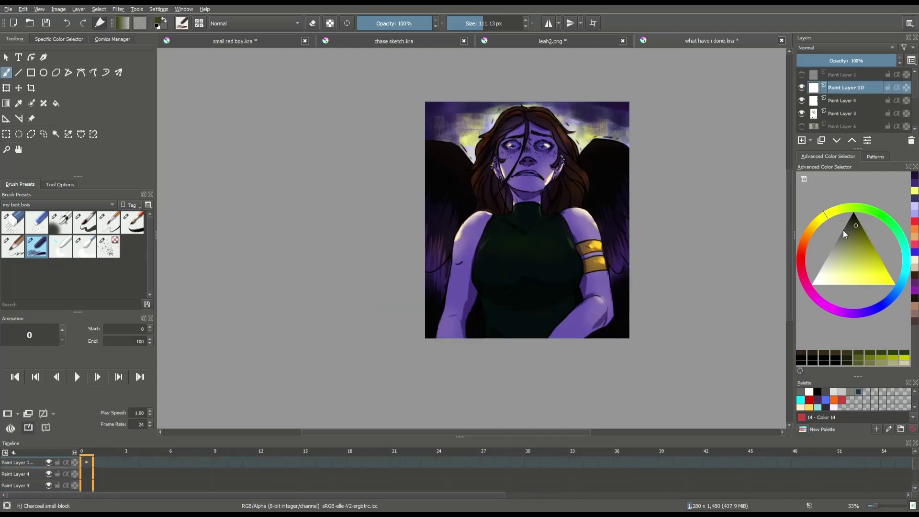
{"action": "left_click", "coordinate": [874, 266]}
{"action": "left_click_drag", "start_coordinate": [875, 266], "coordinate": [867, 277]}
{"action": "left_click", "coordinate": [815, 223]}
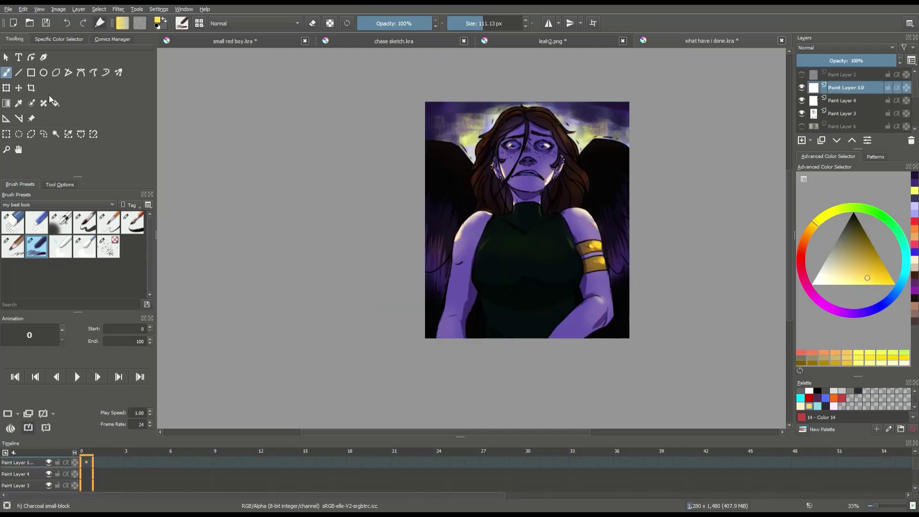
{"action": "left_click", "coordinate": [6, 104]}
{"action": "left_click_drag", "start_coordinate": [515, 82], "coordinate": [524, 331]}
- Set the gradient layer's blending mode to Addition and its opacity to 58%
{"action": "left_click", "coordinate": [849, 50]}
{"action": "left_click", "coordinate": [808, 15]}
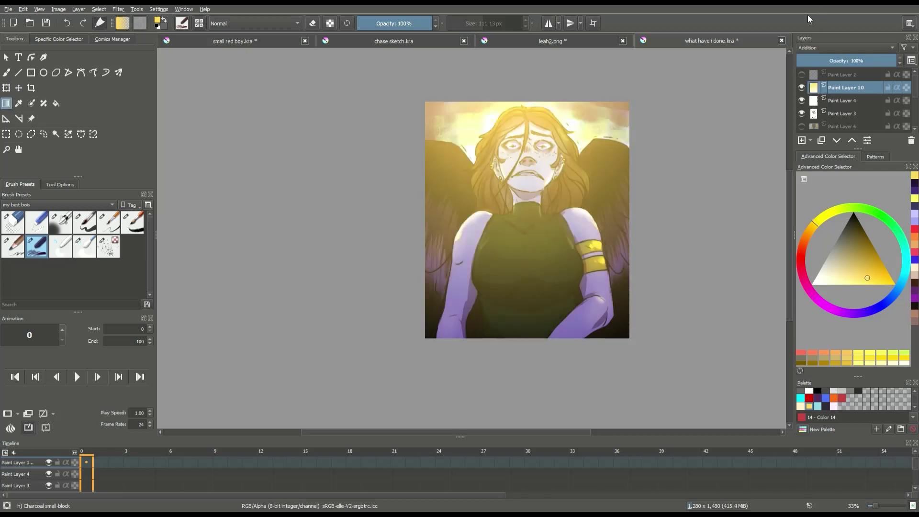
{"action": "left_click_drag", "start_coordinate": [842, 59], "coordinate": [855, 61]}
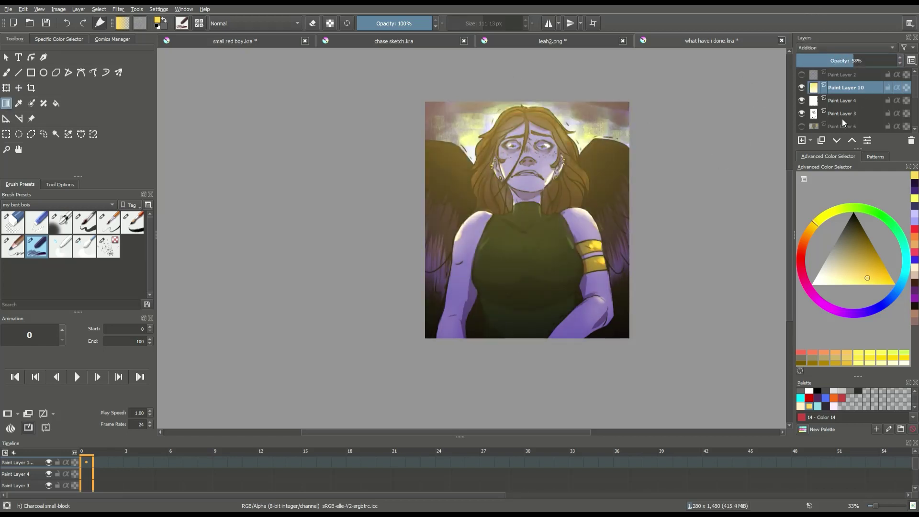
{"action": "left_click_drag", "start_coordinate": [546, 238], "coordinate": [528, 279]}
{"action": "left_click", "coordinate": [6, 89]}
{"action": "left_click_drag", "start_coordinate": [595, 345], "coordinate": [594, 248]}
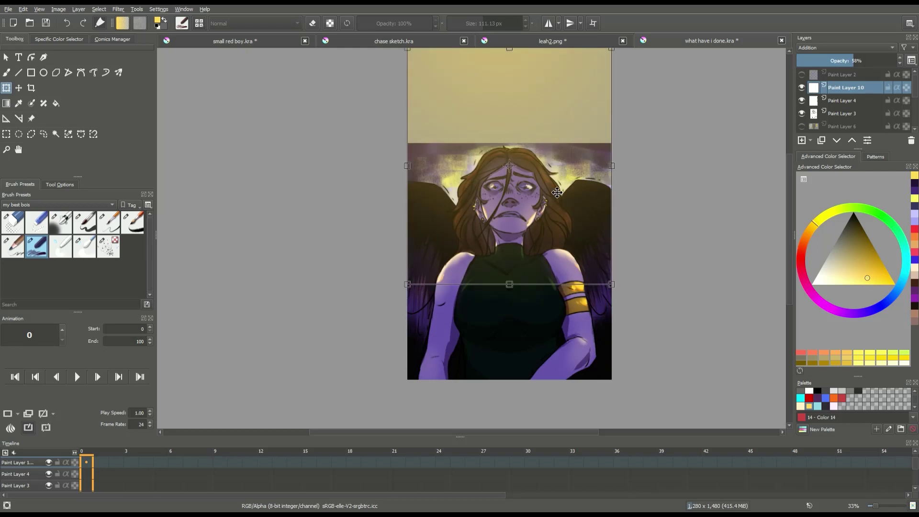
{"action": "left_click_drag", "start_coordinate": [510, 284], "coordinate": [509, 387]}
{"action": "left_click", "coordinate": [7, 73]}
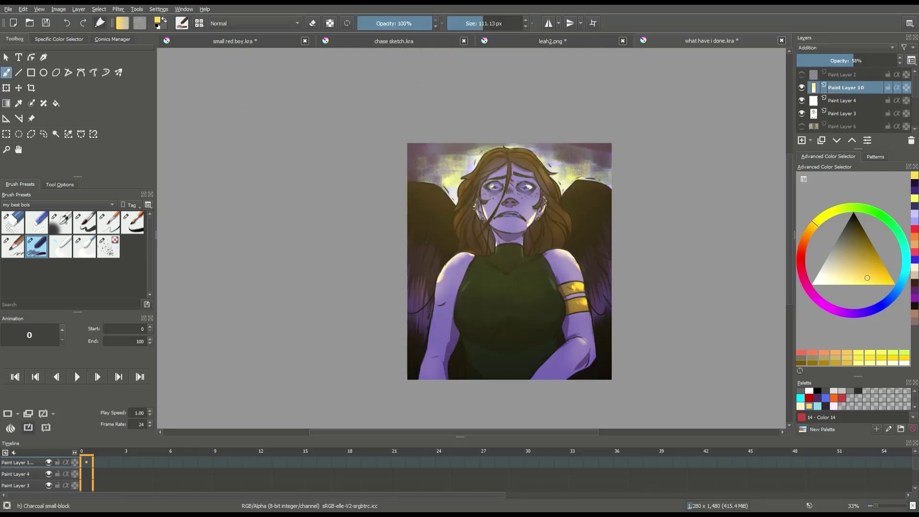
{"action": "left_click", "coordinate": [68, 23]}
- Try other blending modes on the yellow gradient layer and settle on Color
{"action": "left_click", "coordinate": [828, 50]}
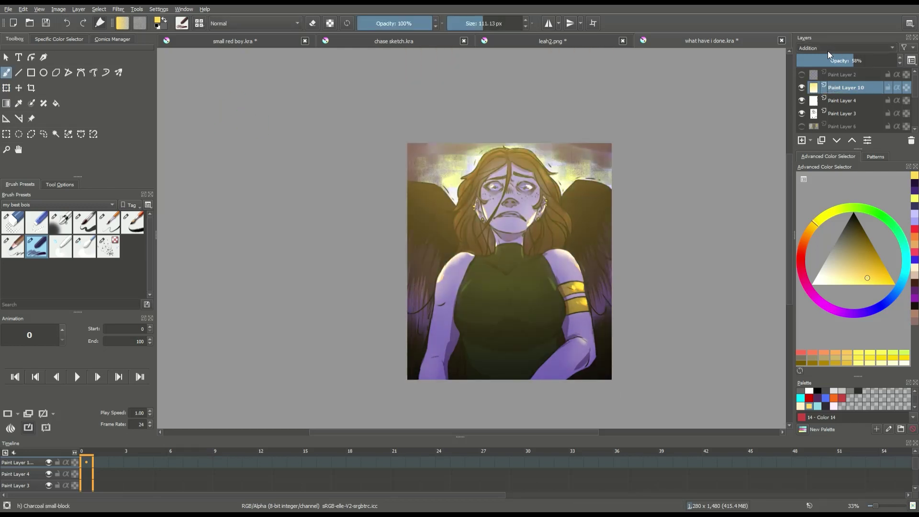
{"action": "key", "text": "Down"}
{"action": "key", "text": "Down"}
{"action": "key", "text": "Down"}
{"action": "key", "text": "Down"}
{"action": "key", "text": "Down"}
{"action": "scroll", "coordinate": [827, 48], "scroll_direction": "down", "scroll_amount": 4}
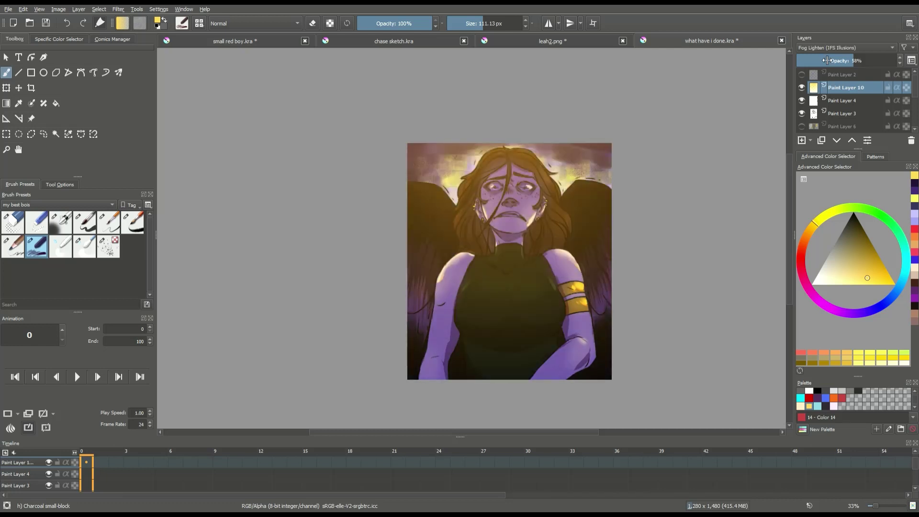
{"action": "scroll", "coordinate": [828, 48], "scroll_direction": "up", "scroll_amount": 3}
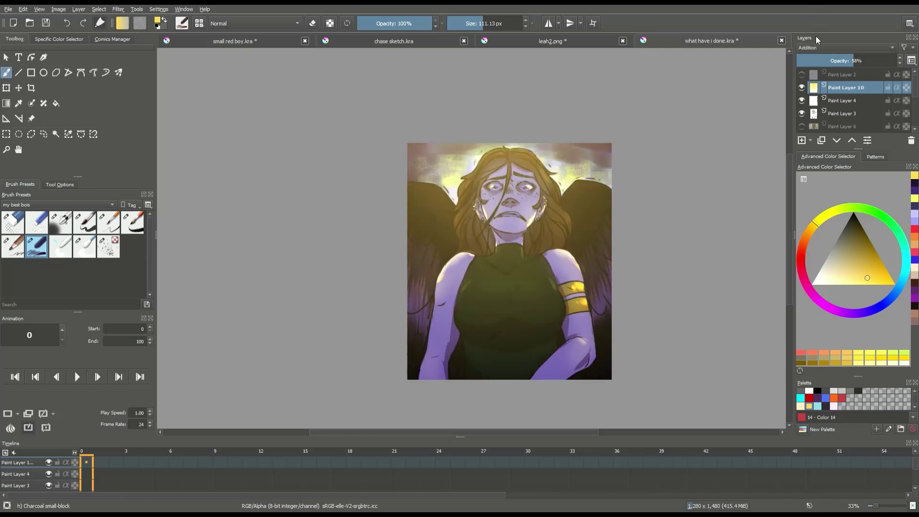
{"action": "scroll", "coordinate": [816, 43], "scroll_direction": "down", "scroll_amount": 1}
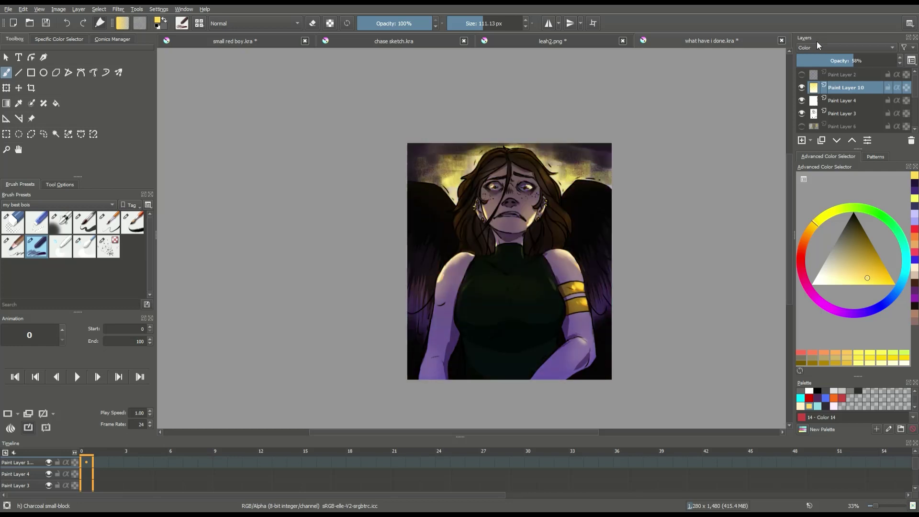
- Try Paint Layer 9 at 25% opacity, undo that, and add a new layer directly above it
{"action": "left_click_drag", "start_coordinate": [914, 92], "coordinate": [914, 107]}
{"action": "left_click", "coordinate": [822, 118]}
{"action": "left_click", "coordinate": [822, 57]}
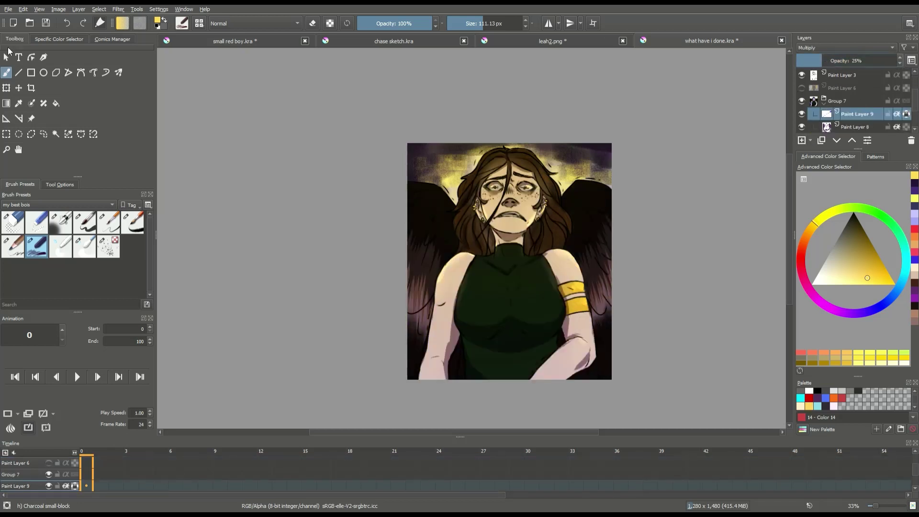
{"action": "left_click", "coordinate": [66, 26]}
{"action": "left_click", "coordinate": [801, 141]}
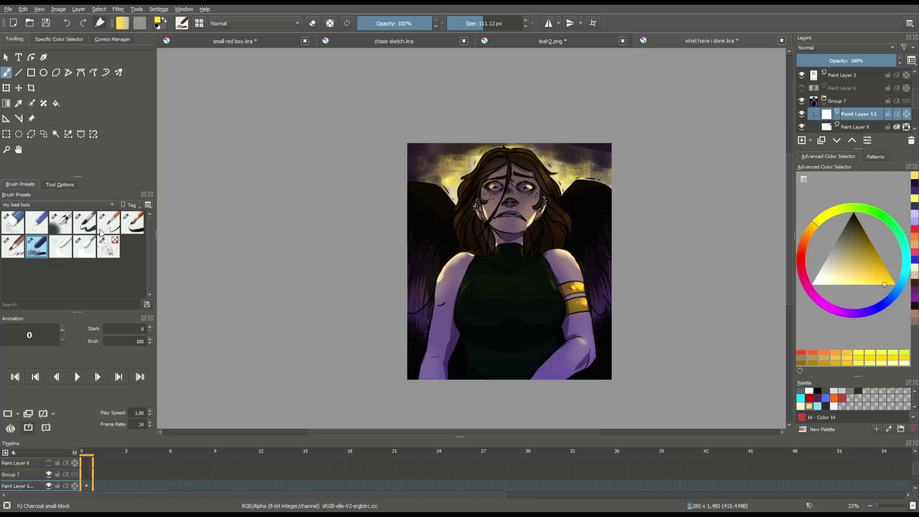
- With the Ink-7 Brush Rough in saturated yellow, paint rim highlights along the left side of the hair, in the eyes and on the left jaw
{"action": "left_click", "coordinate": [133, 223]}
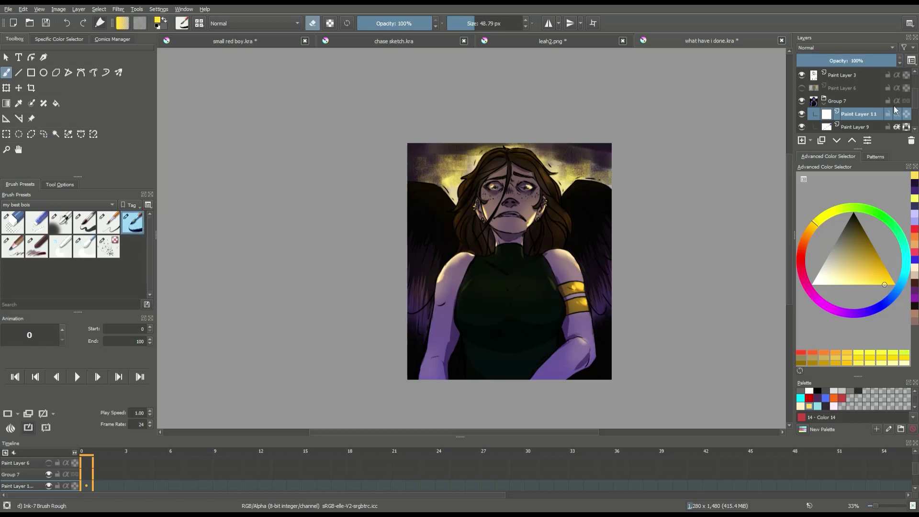
{"action": "scroll", "coordinate": [446, 204], "scroll_direction": "up", "scroll_amount": 3}
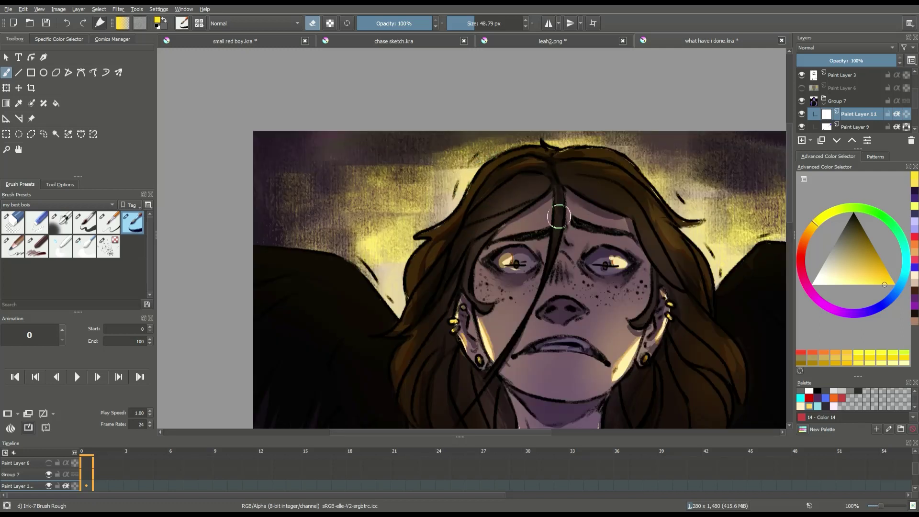
{"action": "key", "text": "e"}
{"action": "mouse_move", "coordinate": [495, 160]}
{"action": "left_mouse_down"}
{"action": "mouse_move", "coordinate": [472, 184]}
{"action": "mouse_move", "coordinate": [499, 180]}
{"action": "left_mouse_up"}
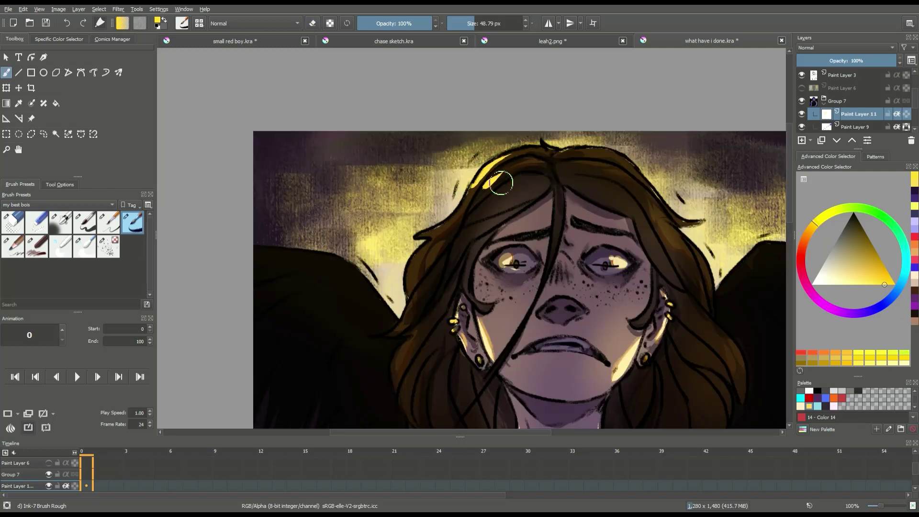
{"action": "left_click_drag", "start_coordinate": [426, 227], "coordinate": [411, 278]}
{"action": "left_click_drag", "start_coordinate": [398, 369], "coordinate": [397, 378]}
{"action": "mouse_move", "coordinate": [477, 317]}
{"action": "left_mouse_down"}
{"action": "mouse_move", "coordinate": [485, 359]}
{"action": "mouse_move", "coordinate": [493, 360]}
{"action": "left_mouse_up"}
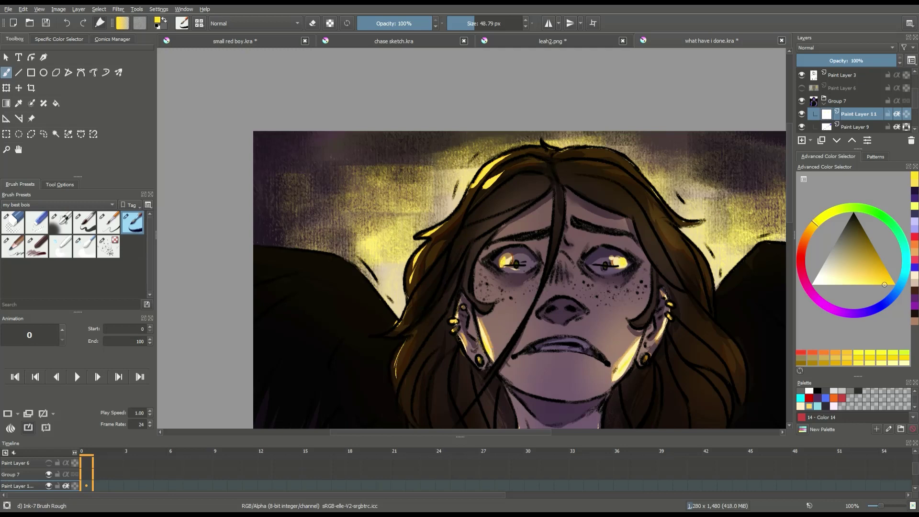
- Paint matching yellow highlights on the right jaw, the right side of the hair and the shoulders
{"action": "left_click_drag", "start_coordinate": [631, 357], "coordinate": [617, 377]}
{"action": "mouse_move", "coordinate": [594, 151]}
{"action": "left_mouse_down"}
{"action": "mouse_move", "coordinate": [647, 186]}
{"action": "mouse_move", "coordinate": [681, 242]}
{"action": "mouse_move", "coordinate": [678, 257]}
{"action": "left_mouse_up"}
{"action": "scroll", "coordinate": [622, 158], "scroll_direction": "down", "scroll_amount": 1}
{"action": "scroll", "coordinate": [681, 239], "scroll_direction": "up", "scroll_amount": 1}
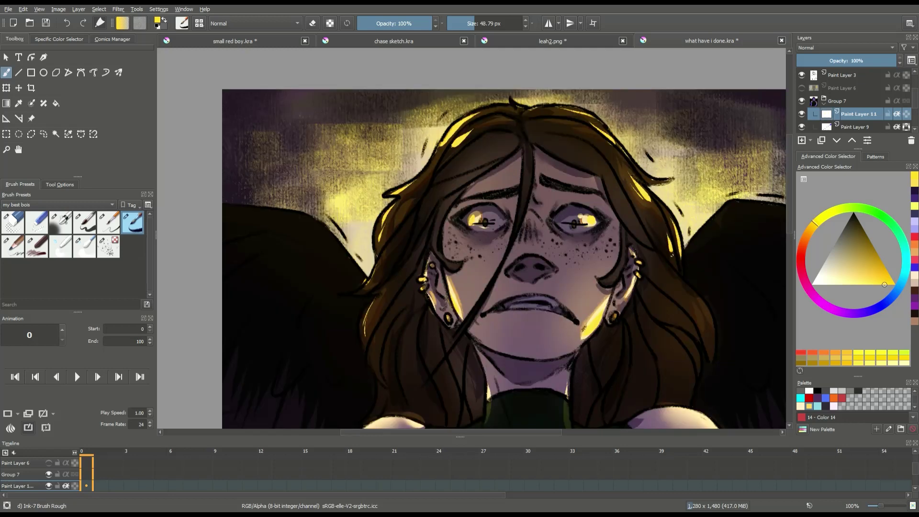
{"action": "scroll", "coordinate": [503, 354], "scroll_direction": "down", "scroll_amount": 1}
{"action": "left_click_drag", "start_coordinate": [645, 356], "coordinate": [665, 367]}
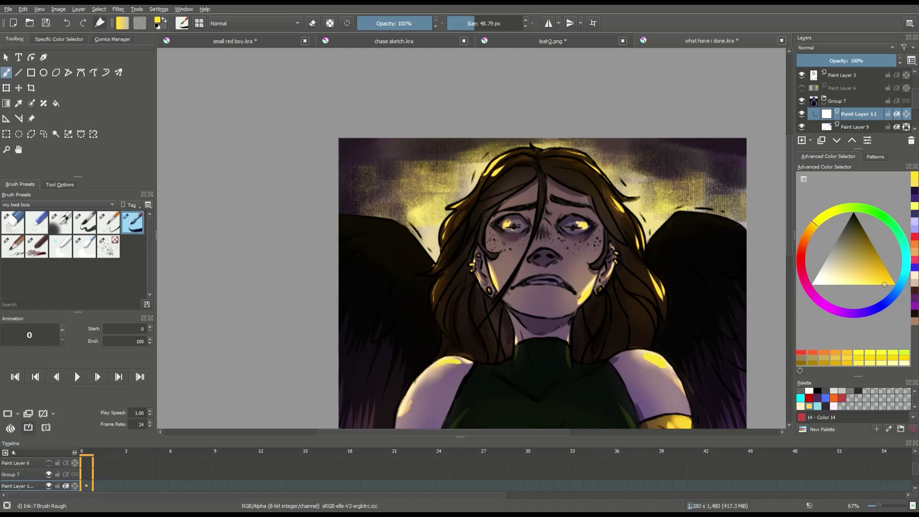
- Paint yellow rim light along the upper edges of both wings and add small feather highlights inside them
{"action": "mouse_move", "coordinate": [672, 226]}
{"action": "left_mouse_down"}
{"action": "mouse_move", "coordinate": [656, 243]}
{"action": "mouse_move", "coordinate": [719, 219]}
{"action": "left_mouse_up"}
{"action": "left_click_drag", "start_coordinate": [728, 245], "coordinate": [738, 260]}
{"action": "left_click_drag", "start_coordinate": [718, 255], "coordinate": [730, 286]}
{"action": "left_click_drag", "start_coordinate": [392, 223], "coordinate": [421, 247]}
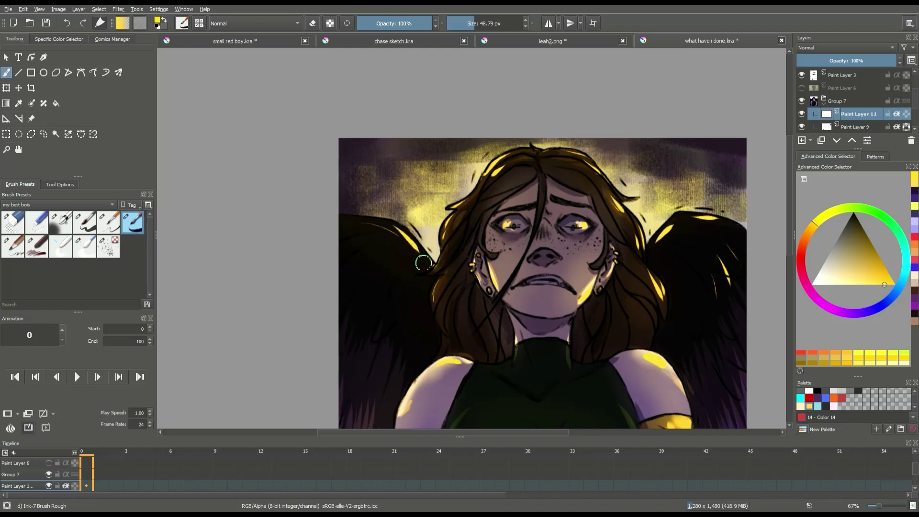
{"action": "left_click_drag", "start_coordinate": [353, 271], "coordinate": [345, 292]}
{"action": "left_click_drag", "start_coordinate": [357, 287], "coordinate": [363, 305]}
{"action": "left_click_drag", "start_coordinate": [406, 318], "coordinate": [412, 321]}
{"action": "scroll", "coordinate": [483, 296], "scroll_direction": "down", "scroll_amount": 2}
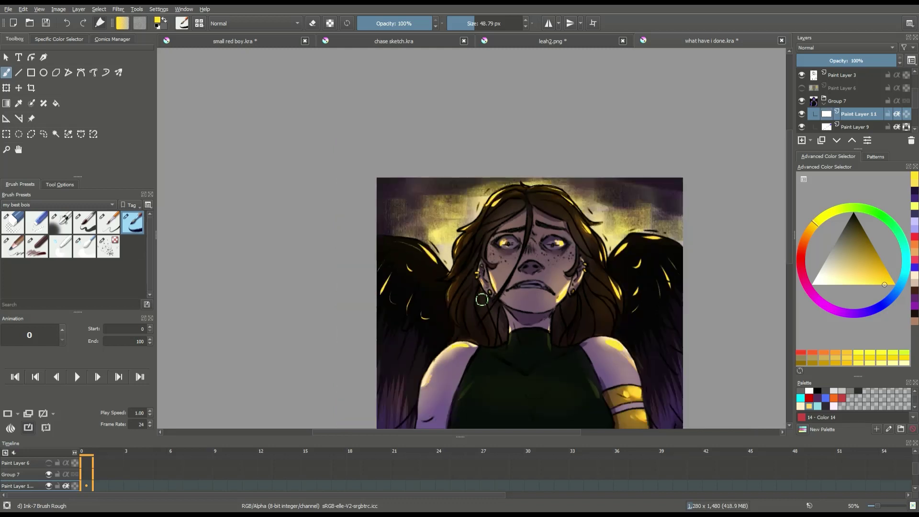
- Set the yellow highlight layer's blending mode to Screen and its opacity to 78%
{"action": "scroll", "coordinate": [484, 297], "scroll_direction": "up", "scroll_amount": 1}
{"action": "left_click", "coordinate": [845, 48]}
{"action": "left_click", "coordinate": [820, 133]}
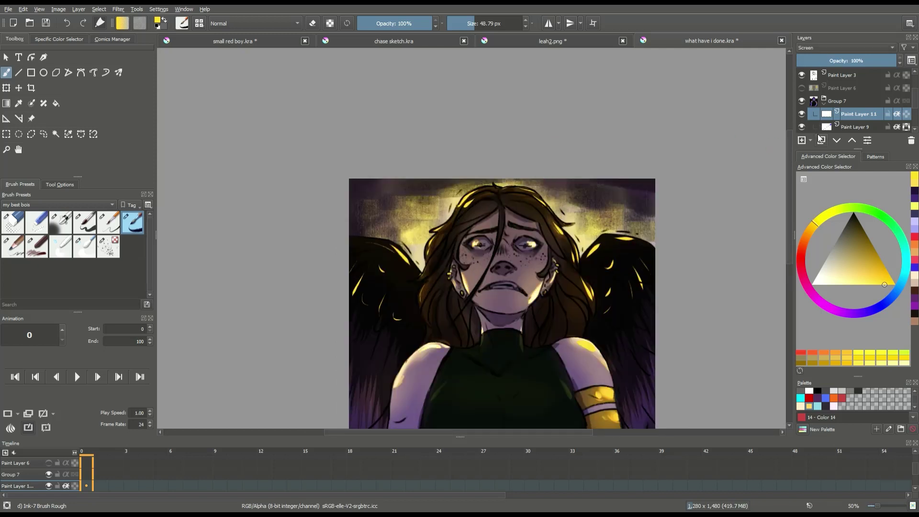
{"action": "left_click_drag", "start_coordinate": [863, 60], "coordinate": [882, 62]}
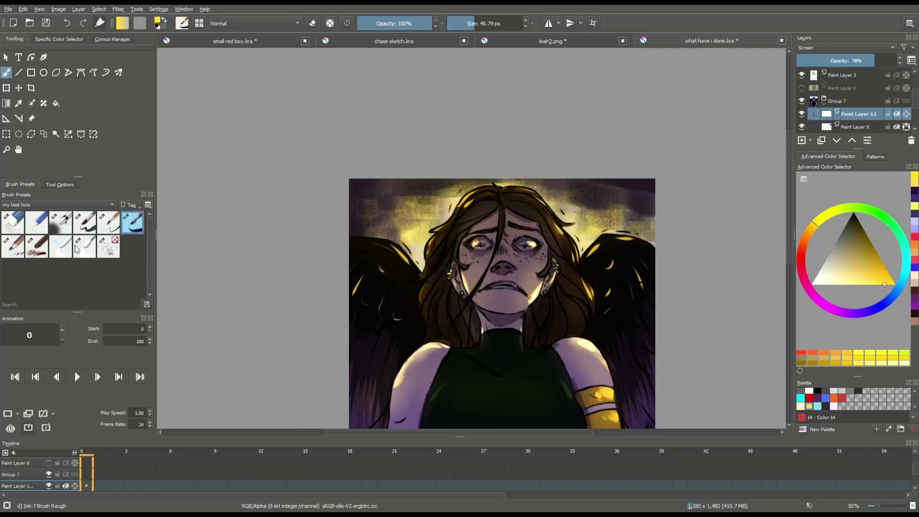
- Soften the yellow wing highlights by partly erasing them with the Charcoal small-block brush
{"action": "left_click", "coordinate": [37, 246]}
{"action": "mouse_move", "coordinate": [384, 312]}
{"action": "left_mouse_down"}
{"action": "mouse_move", "coordinate": [355, 290]}
{"action": "mouse_move", "coordinate": [393, 328]}
{"action": "left_mouse_up"}
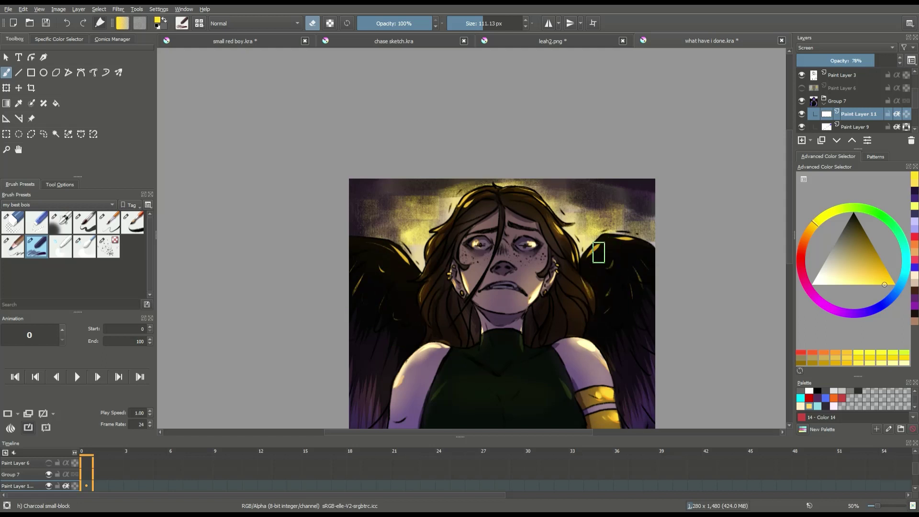
{"action": "key", "text": "minus"}
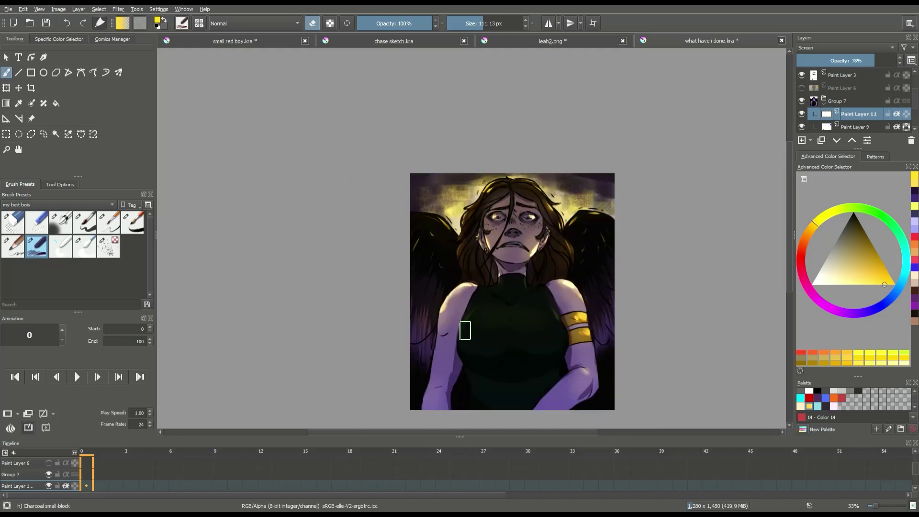
- Add a new layer at the top of the stack and fill it with dark grey
{"action": "scroll", "coordinate": [895, 76], "scroll_direction": "up", "scroll_amount": 1}
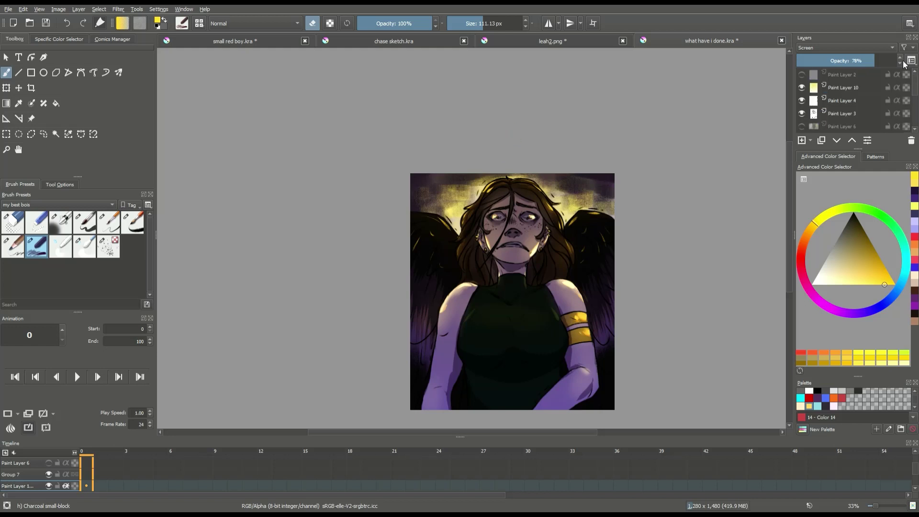
{"action": "left_click", "coordinate": [837, 81]}
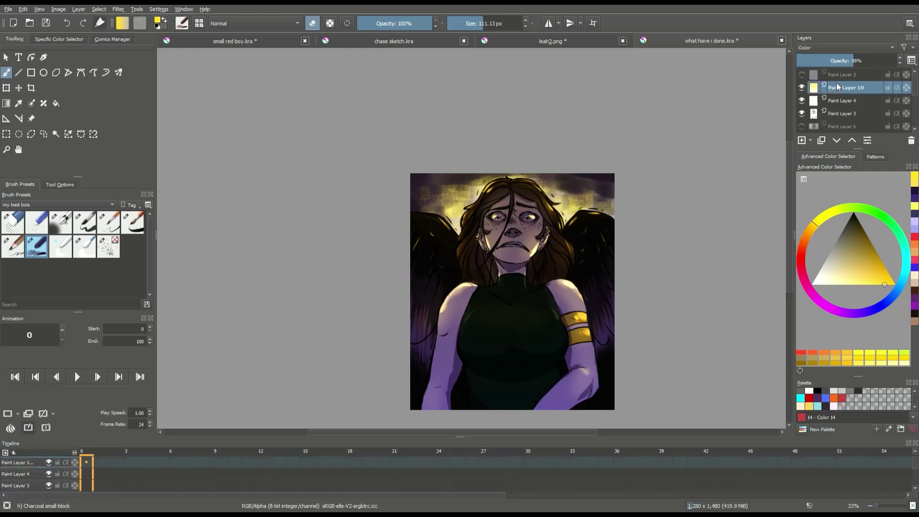
{"action": "left_click", "coordinate": [802, 141]}
{"action": "left_click", "coordinate": [858, 391]}
{"action": "left_click", "coordinate": [56, 103]}
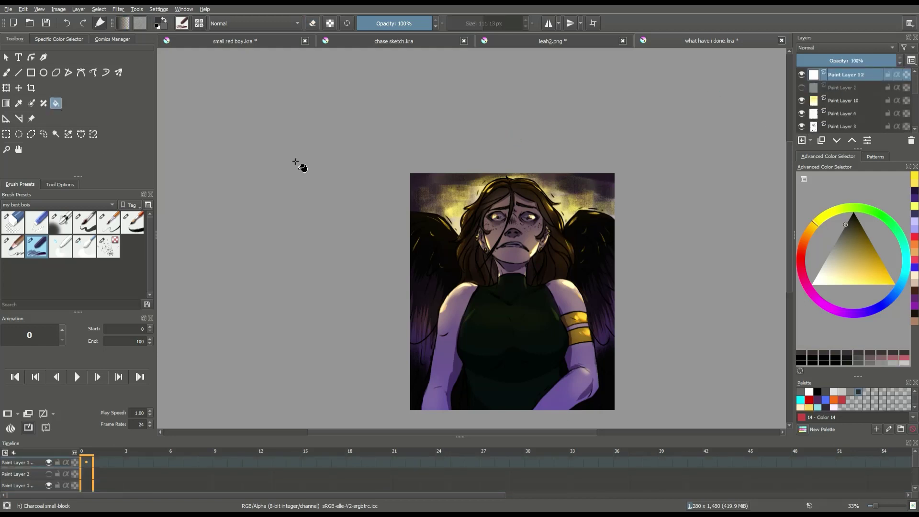
{"action": "left_click", "coordinate": [459, 215]}
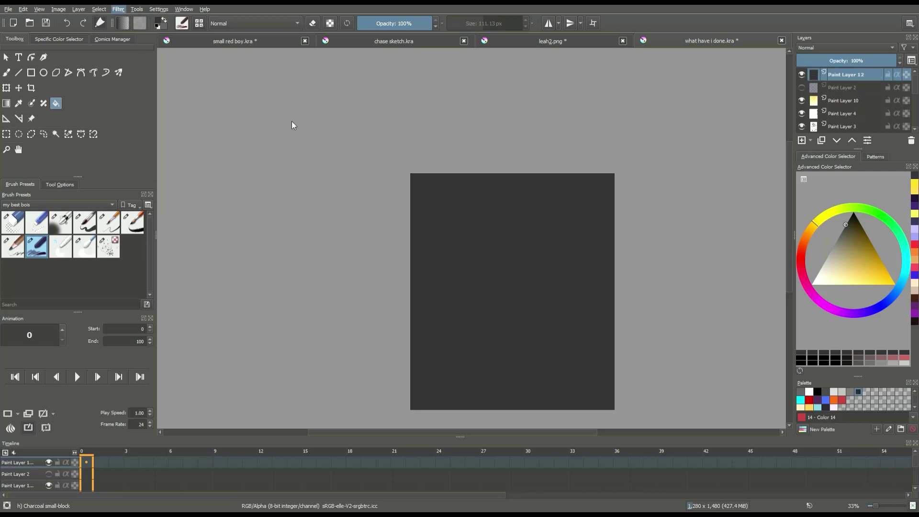
- Set the top grey layer's blending mode to Overlay and lower its opacity to 29%
{"action": "left_click", "coordinate": [817, 48]}
{"action": "left_click", "coordinate": [814, 121]}
{"action": "left_click", "coordinate": [834, 58]}
{"action": "scroll", "coordinate": [524, 221], "scroll_direction": "up", "scroll_amount": 2}
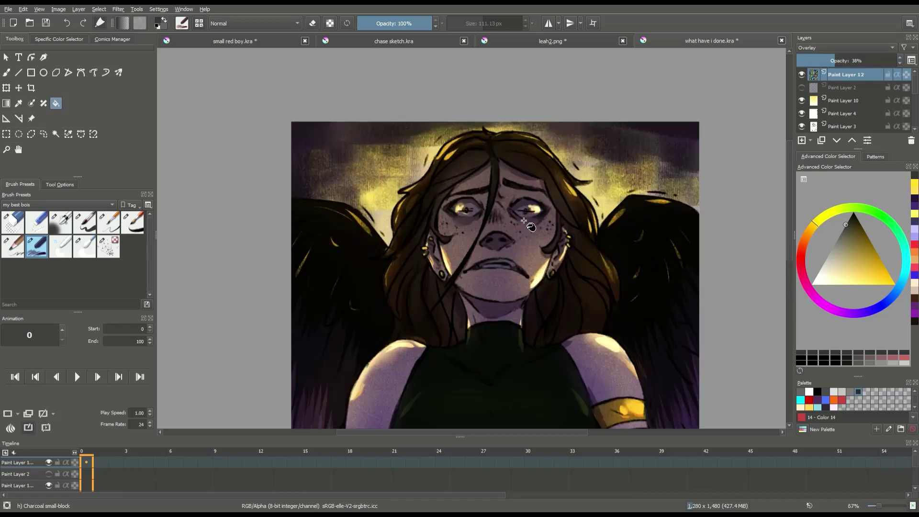
{"action": "scroll", "coordinate": [524, 221], "scroll_direction": "up", "scroll_amount": 1}
{"action": "scroll", "coordinate": [611, 155], "scroll_direction": "down", "scroll_amount": 1}
{"action": "left_click", "coordinate": [825, 60]}
{"action": "scroll", "coordinate": [529, 126], "scroll_direction": "down", "scroll_amount": 2}
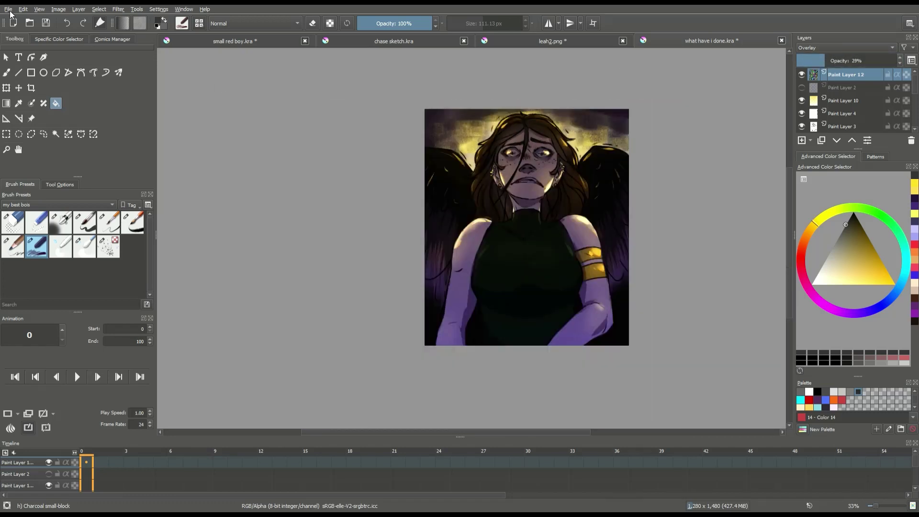